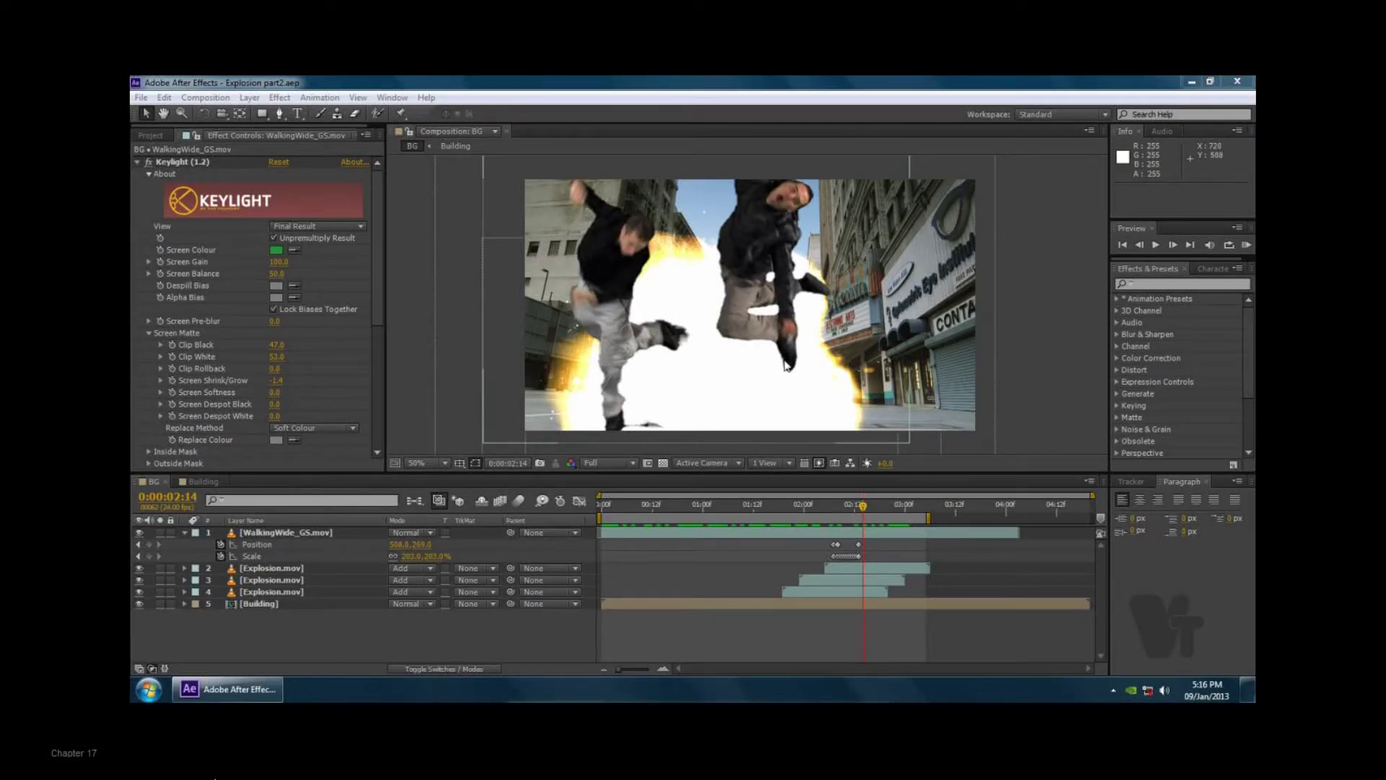
- Preview the BG and Building comps, settling on the frame where the explosion starts
left_click(593, 509)
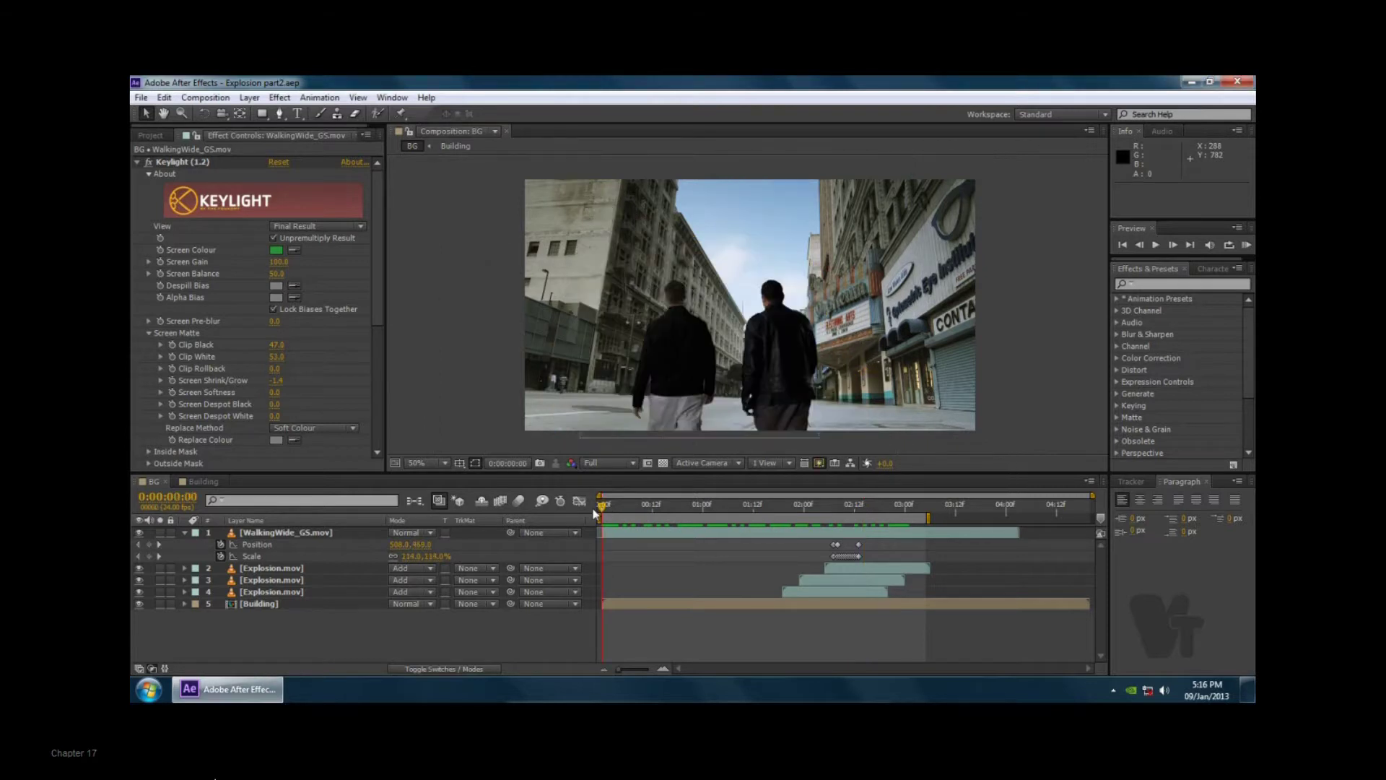
left_click(204, 481)
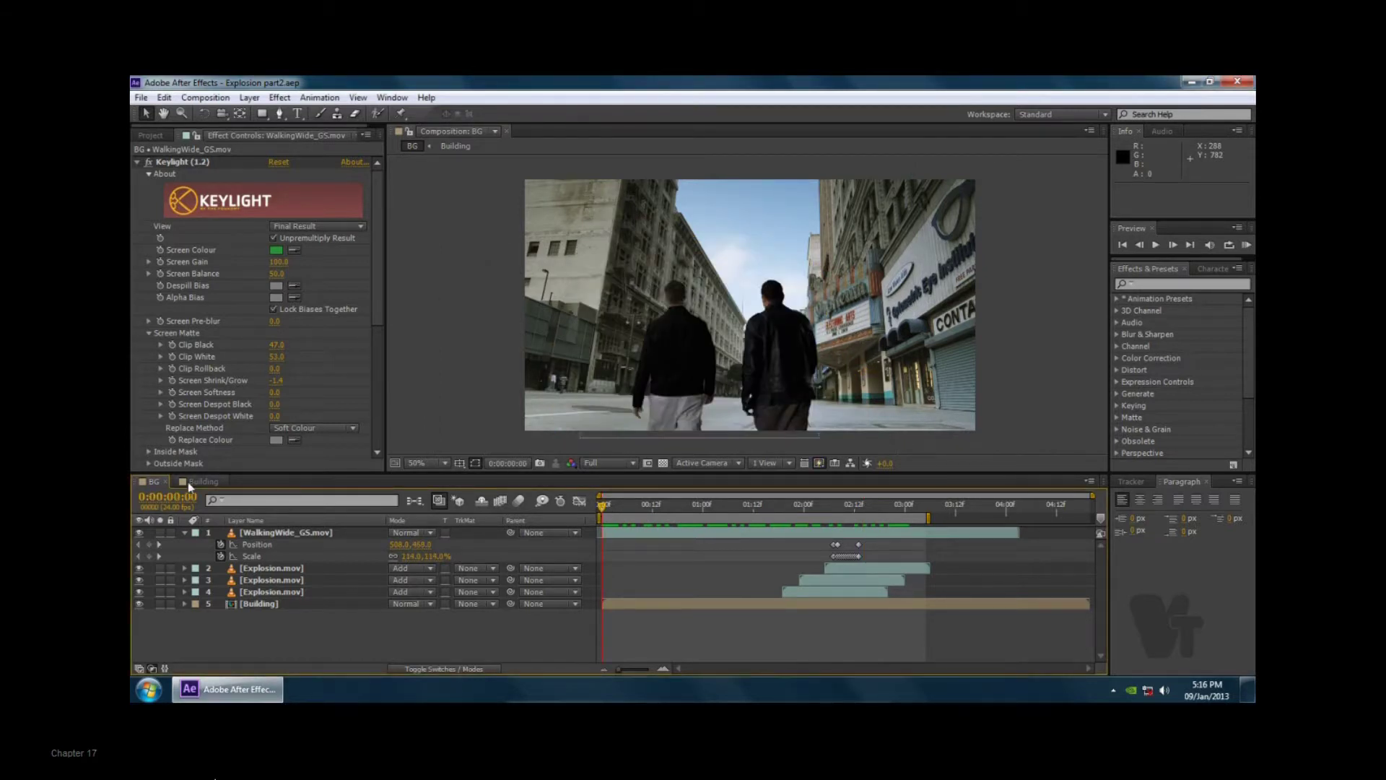
left_click_drag(606, 505, 909, 505)
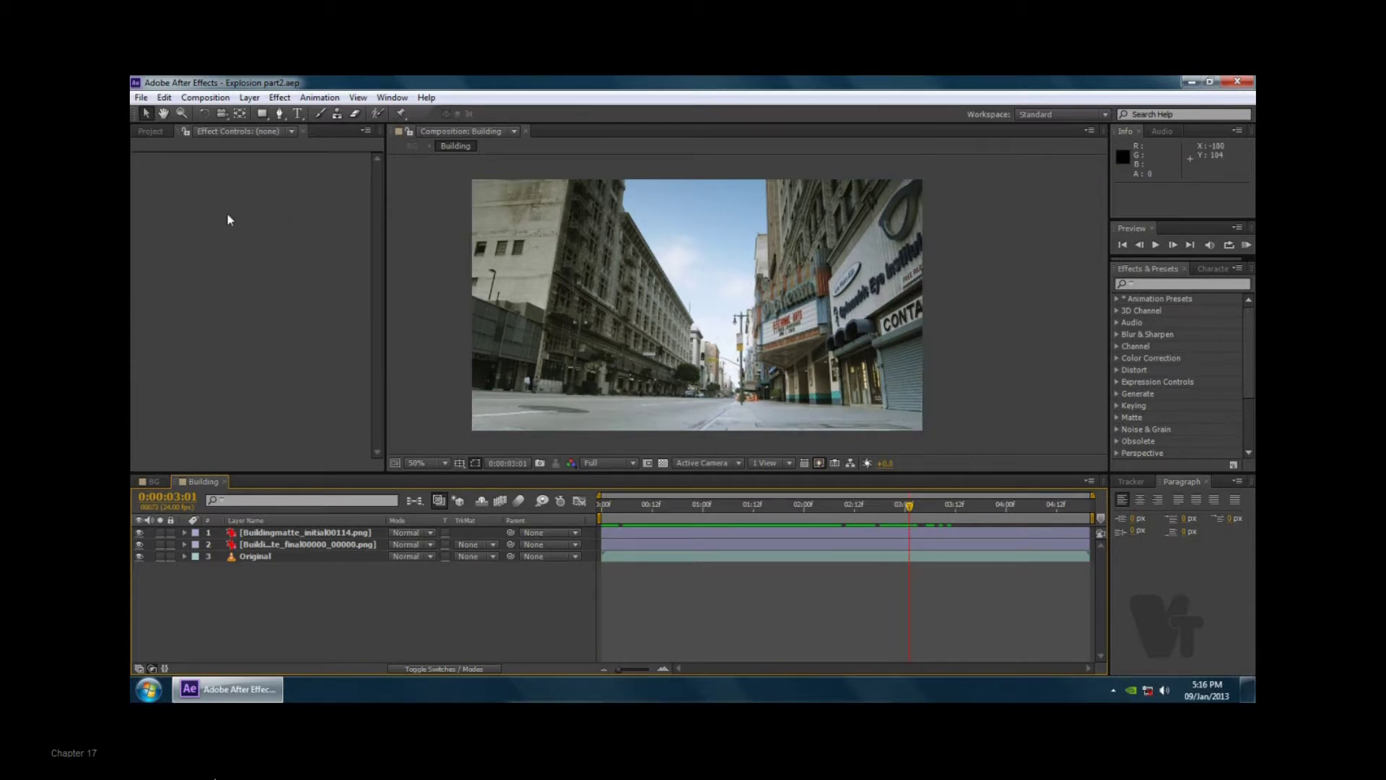
left_click(152, 482)
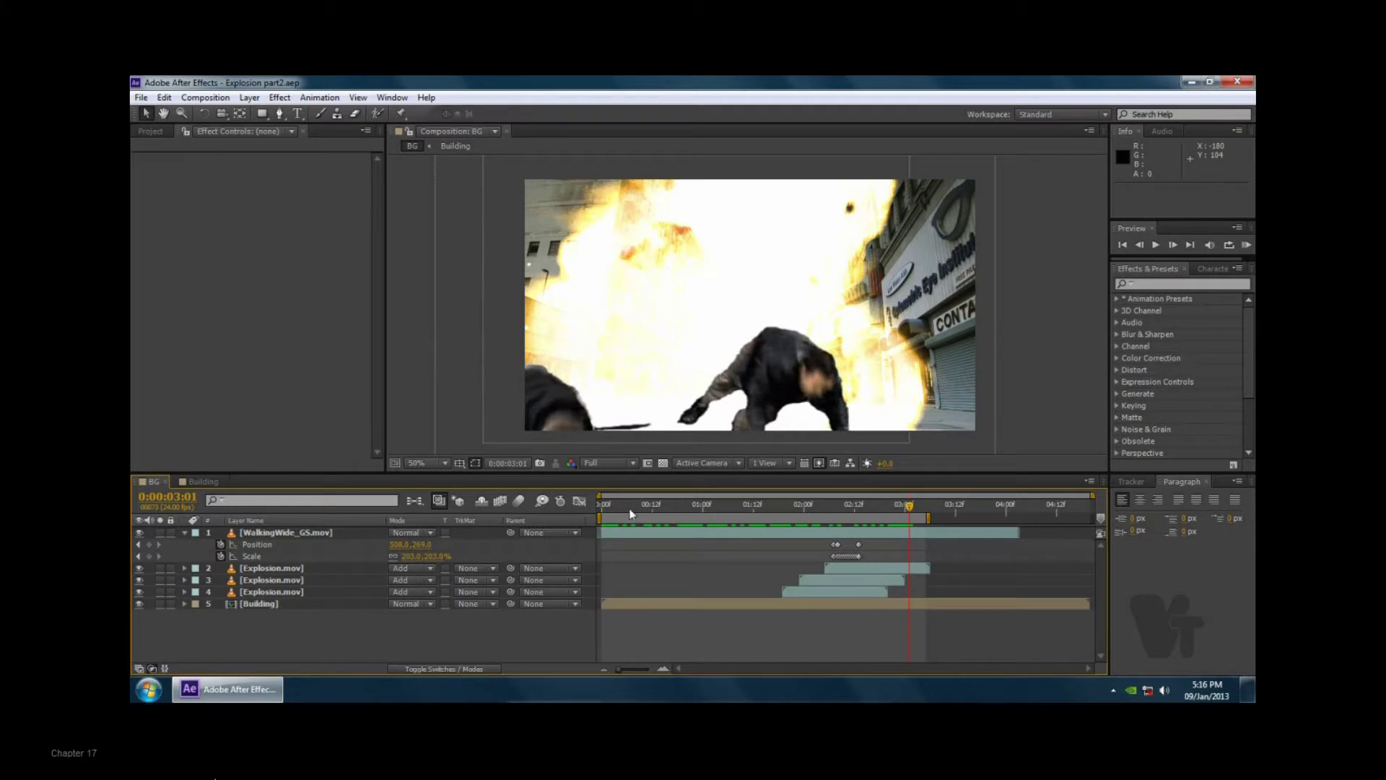
left_click_drag(630, 508, 618, 508)
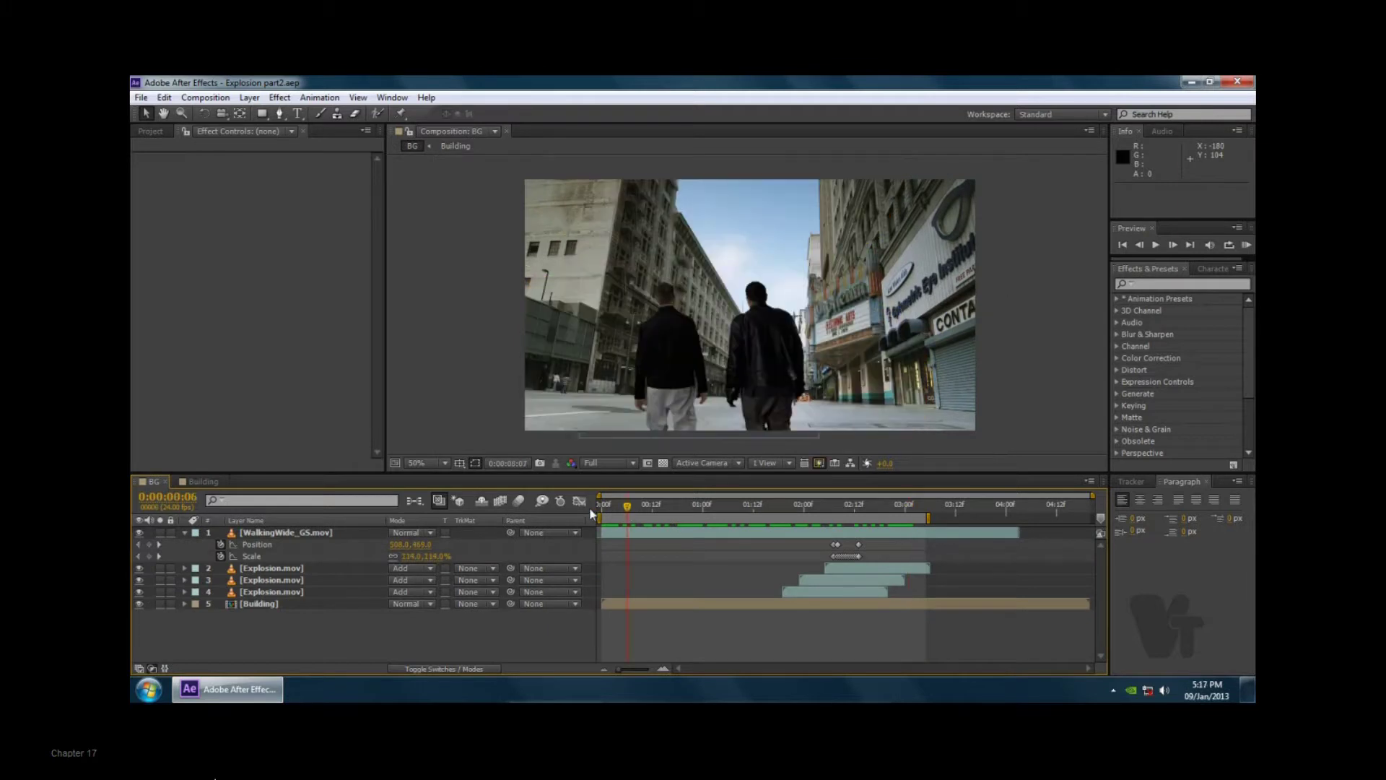
left_click(648, 506)
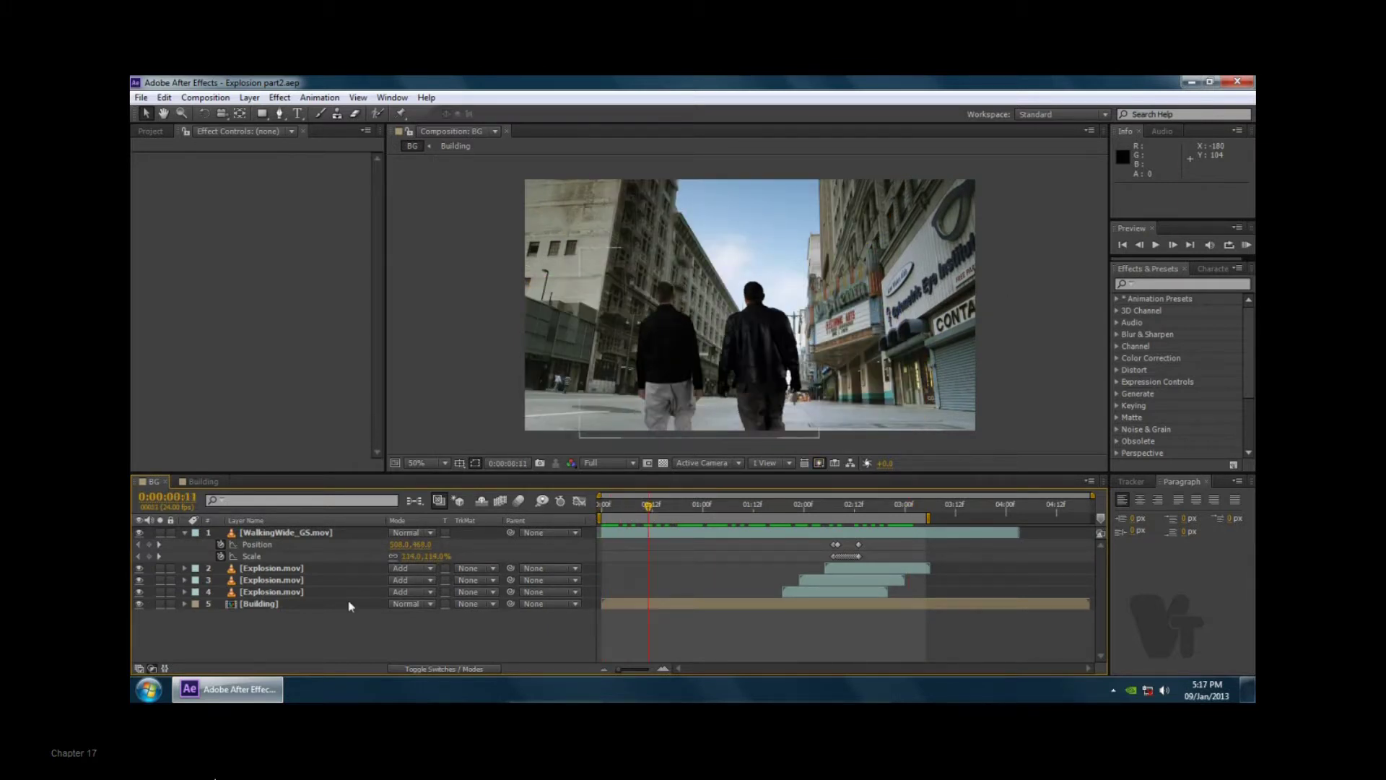
left_click(183, 533)
mouse_move(649, 509)
left_mouse_down()
mouse_move(856, 508)
mouse_move(778, 550)
left_mouse_up()
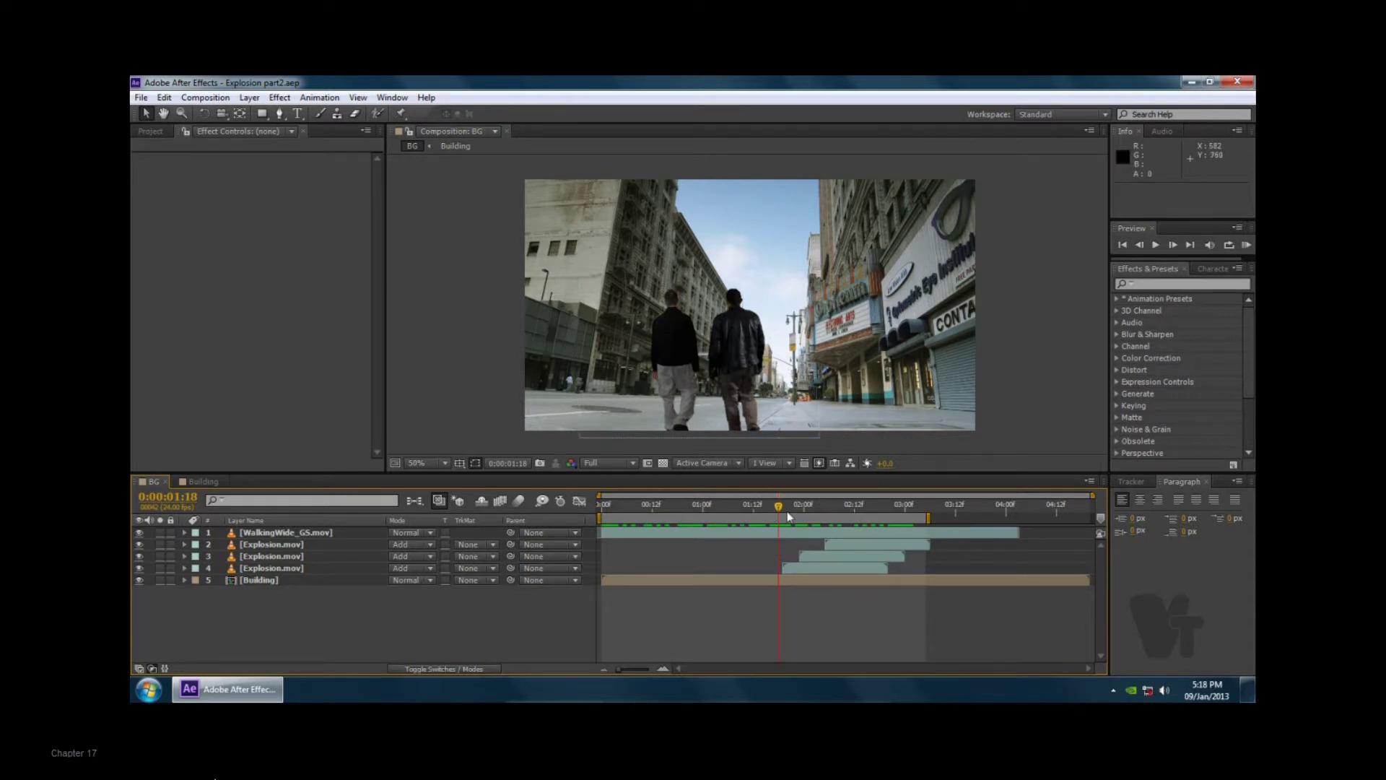
mouse_move(779, 507)
left_mouse_down()
mouse_move(855, 511)
mouse_move(833, 511)
left_mouse_up()
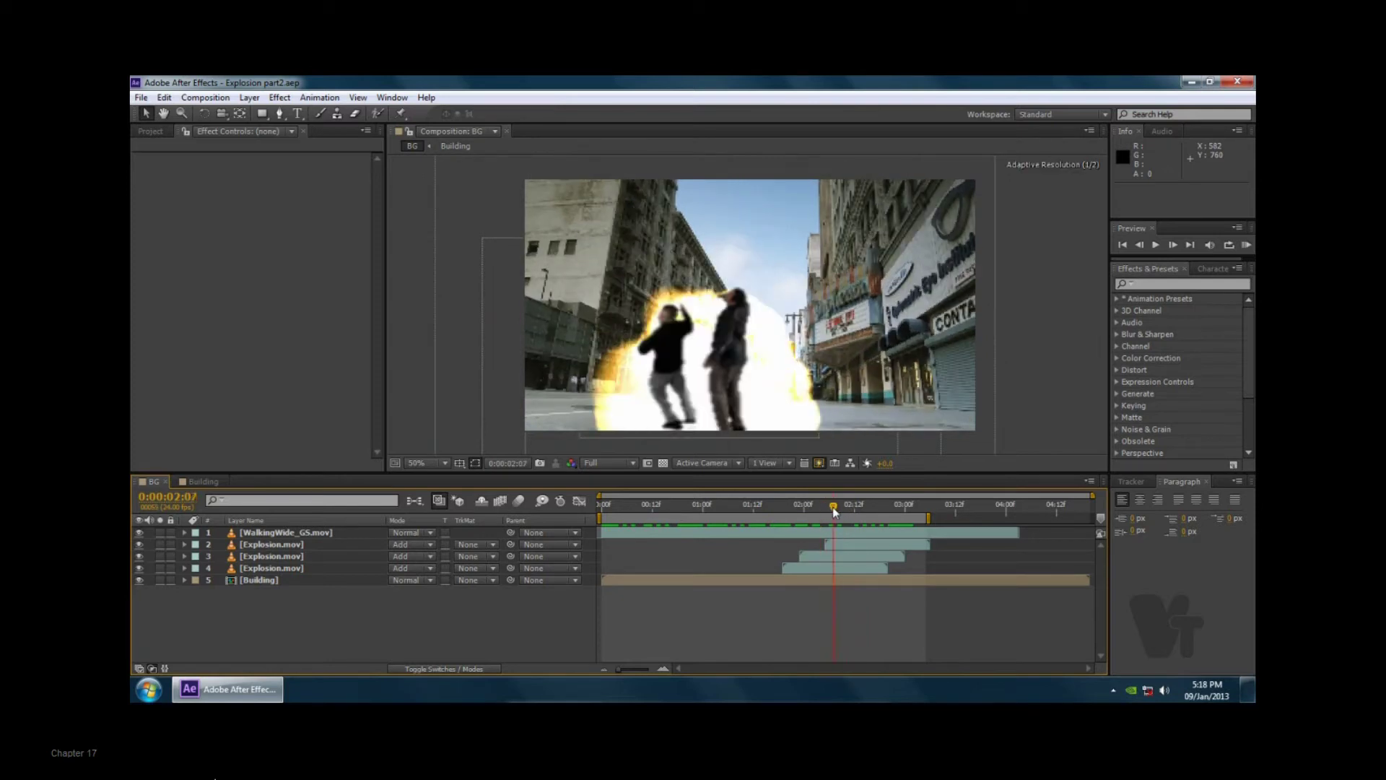
mouse_move(833, 507)
left_mouse_down()
mouse_move(808, 508)
mouse_move(864, 511)
mouse_move(837, 516)
left_mouse_up()
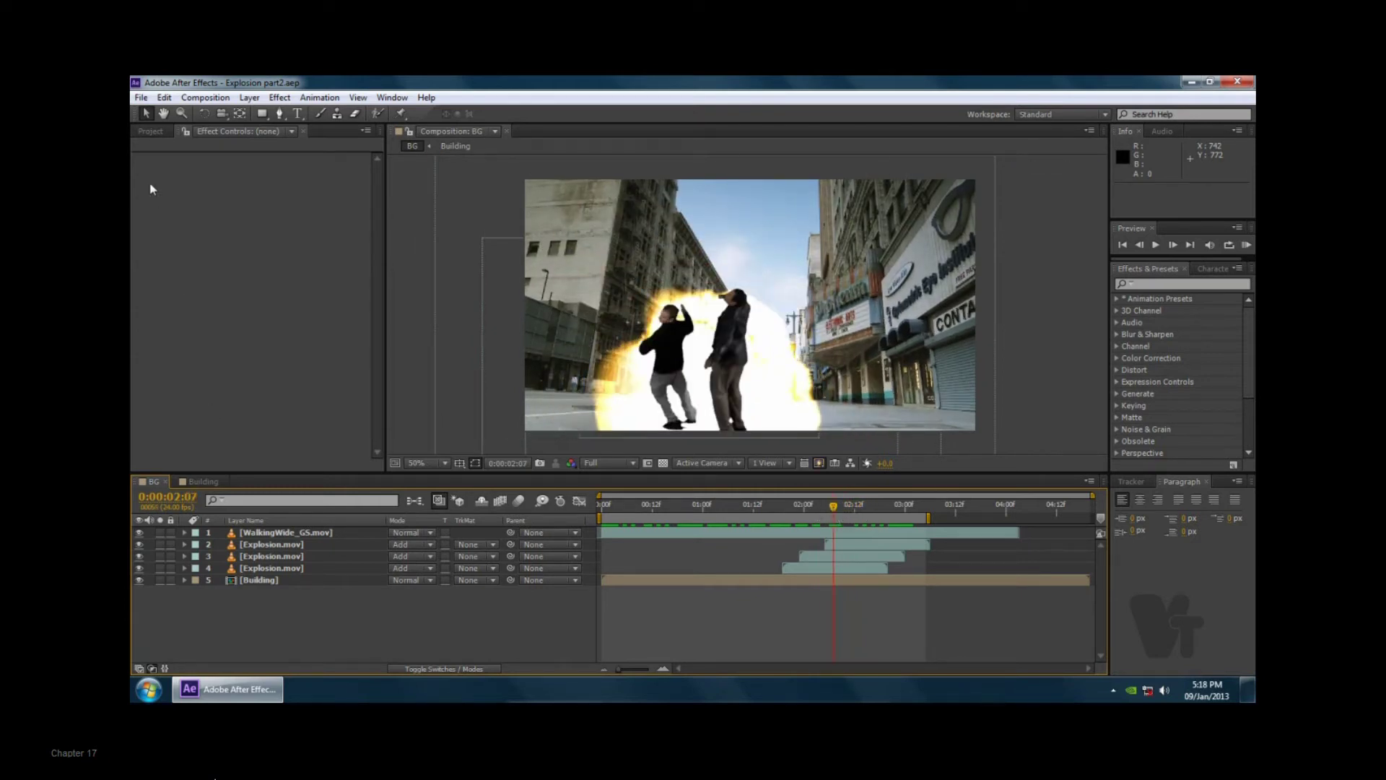
- Drag the BG comp onto the new-composition button in the Project panel to make BG 2
left_click(150, 131)
left_click(241, 436)
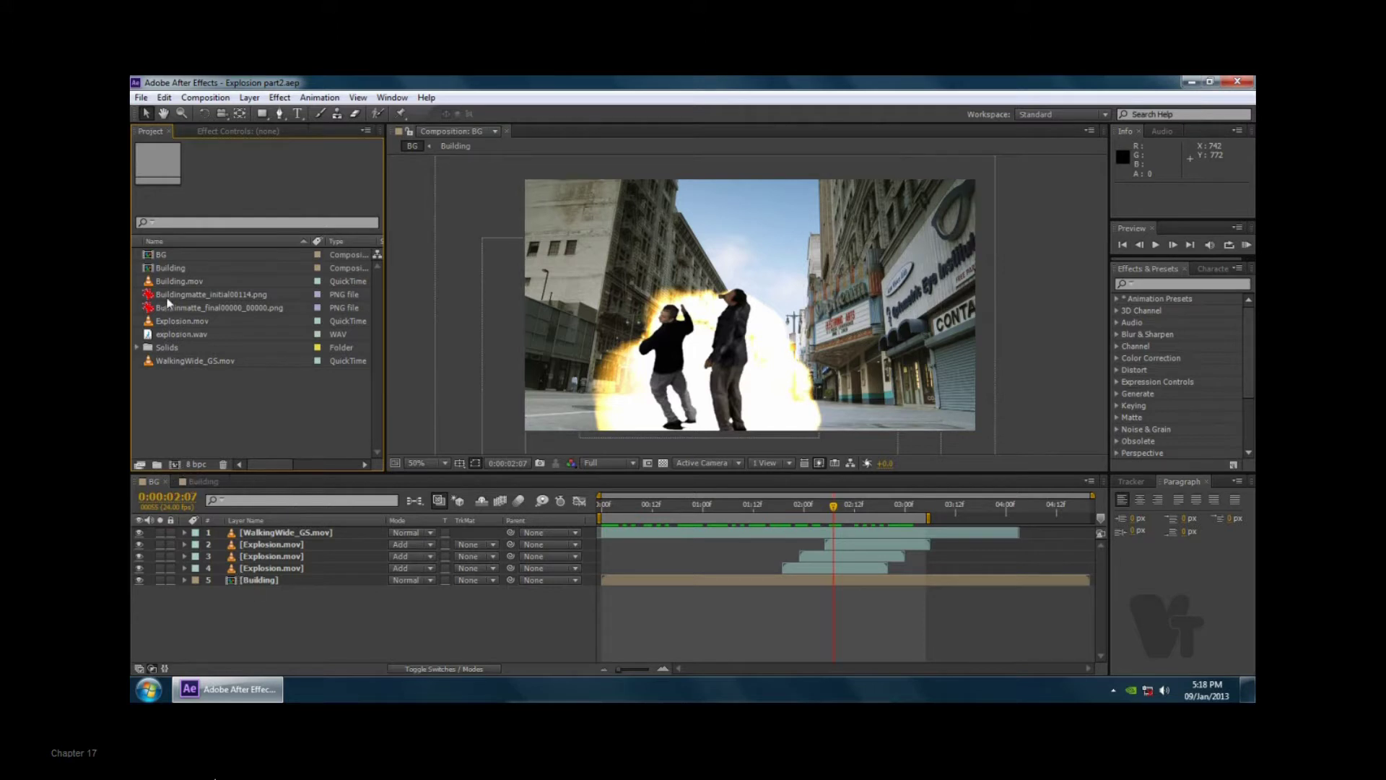
left_click(163, 257)
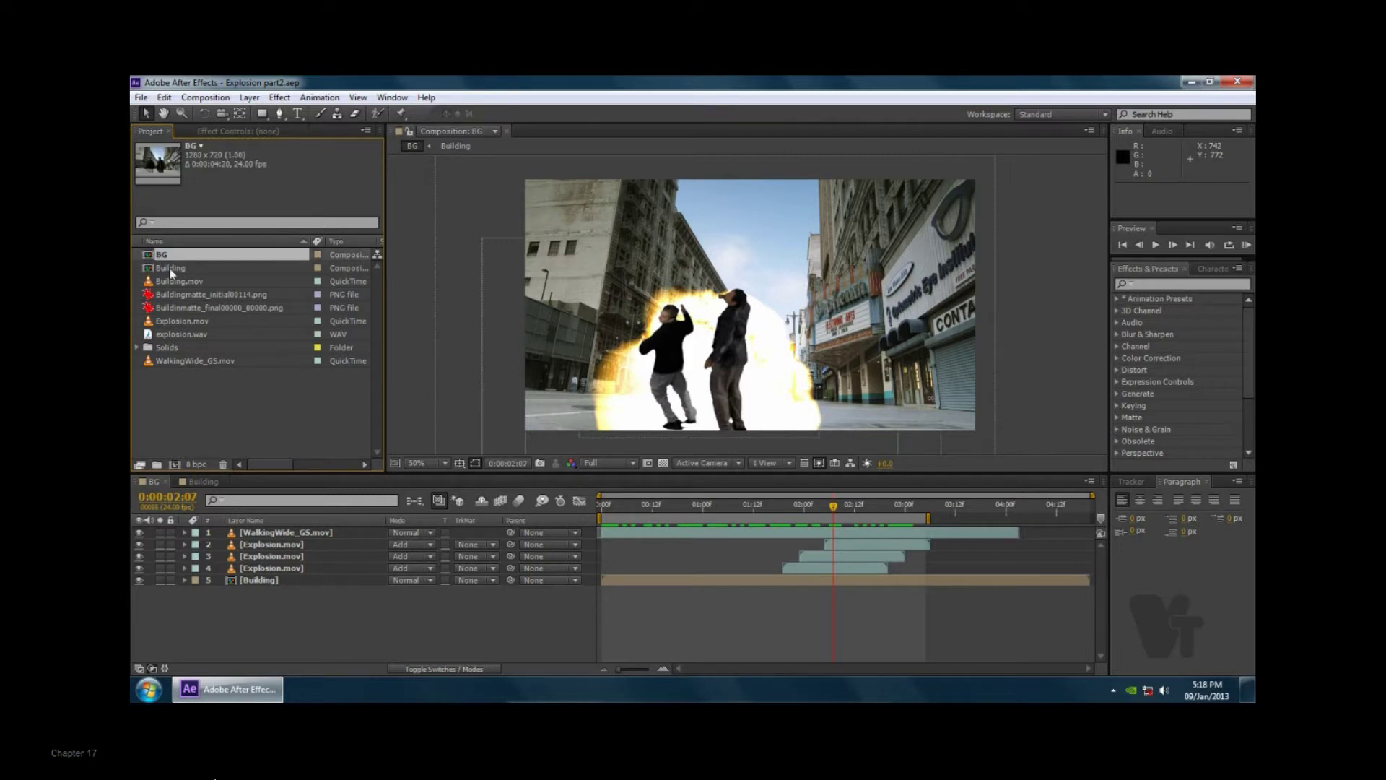
left_click(172, 270)
left_click(161, 257)
left_click_drag(163, 253, 175, 465)
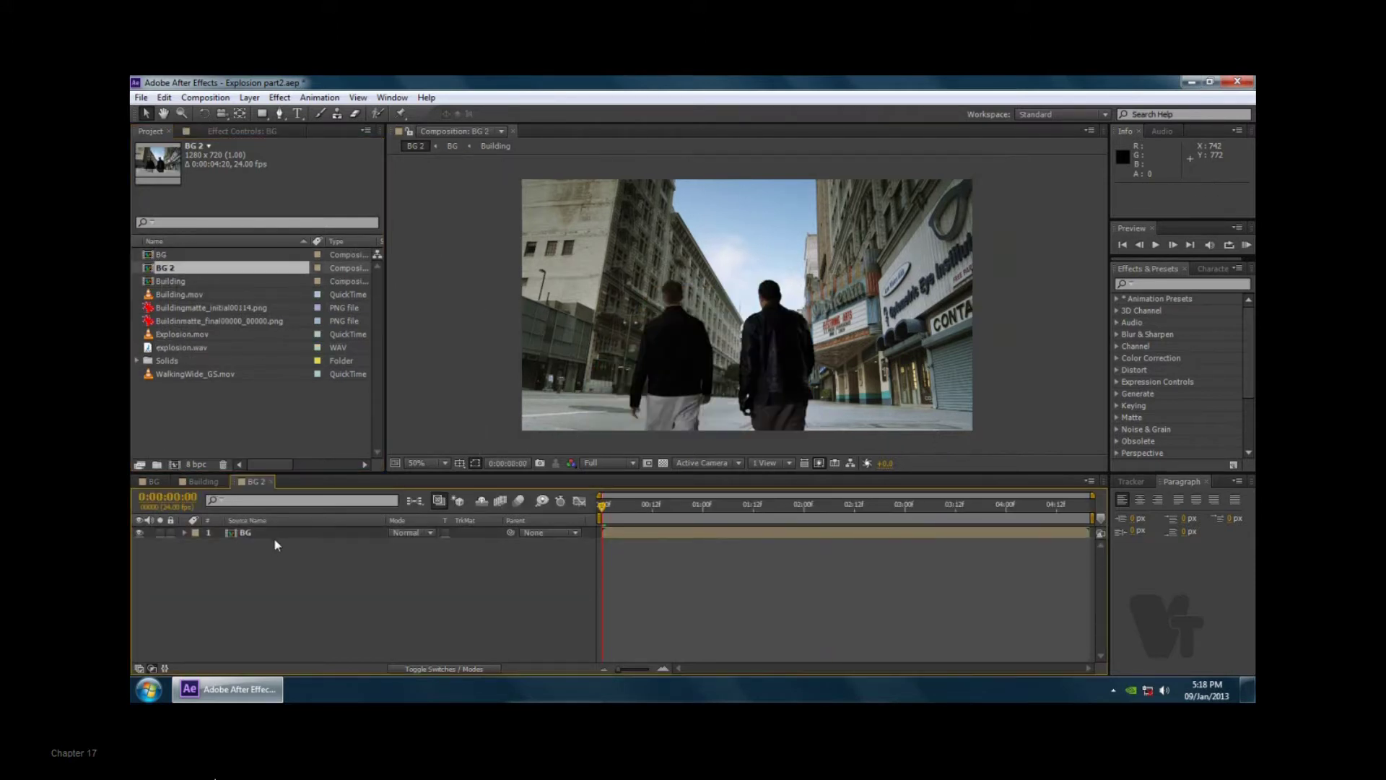
- Delete the BG layer from BG 2 and rename the comp to Displacement
left_click(278, 535)
key("Delete")
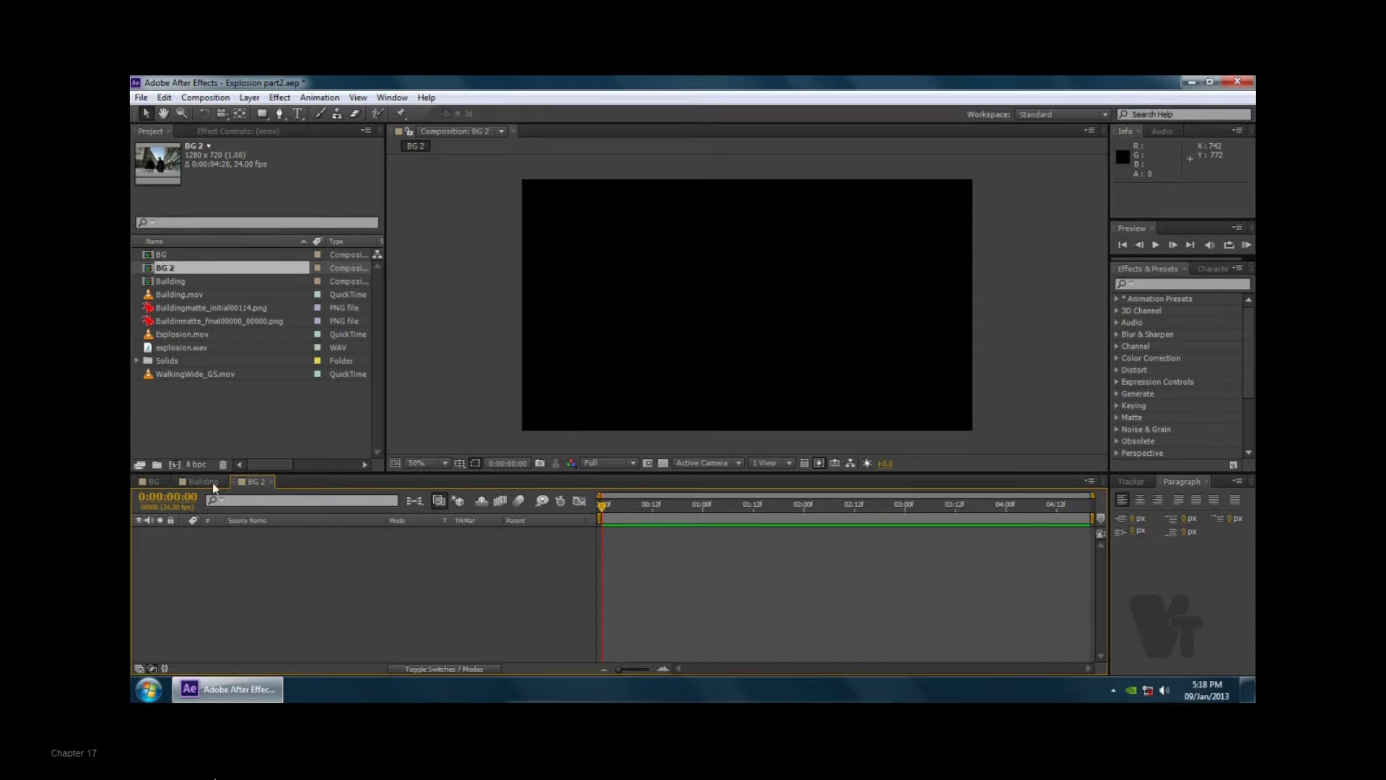
left_click(165, 255)
left_click(170, 282)
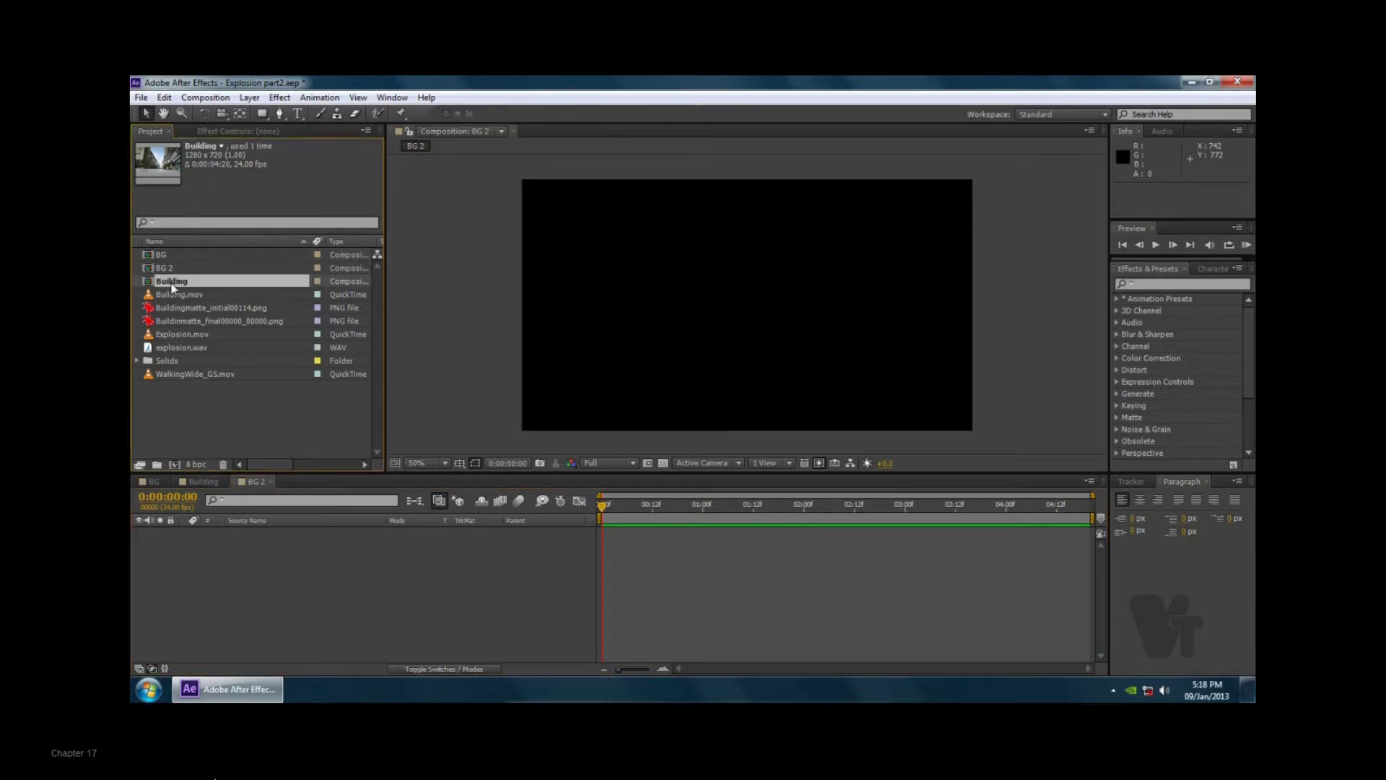
left_click(152, 279, "ctrl")
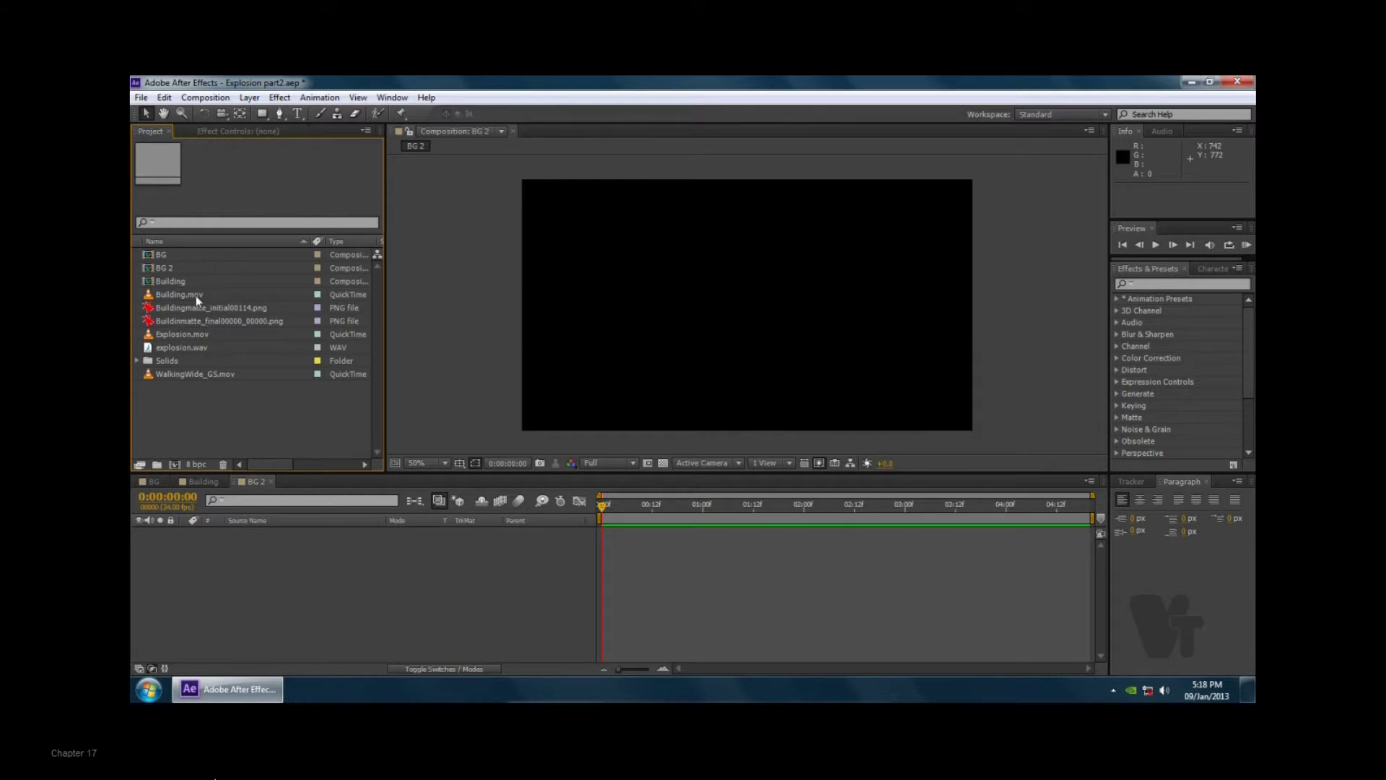
left_click(179, 270)
key("Return")
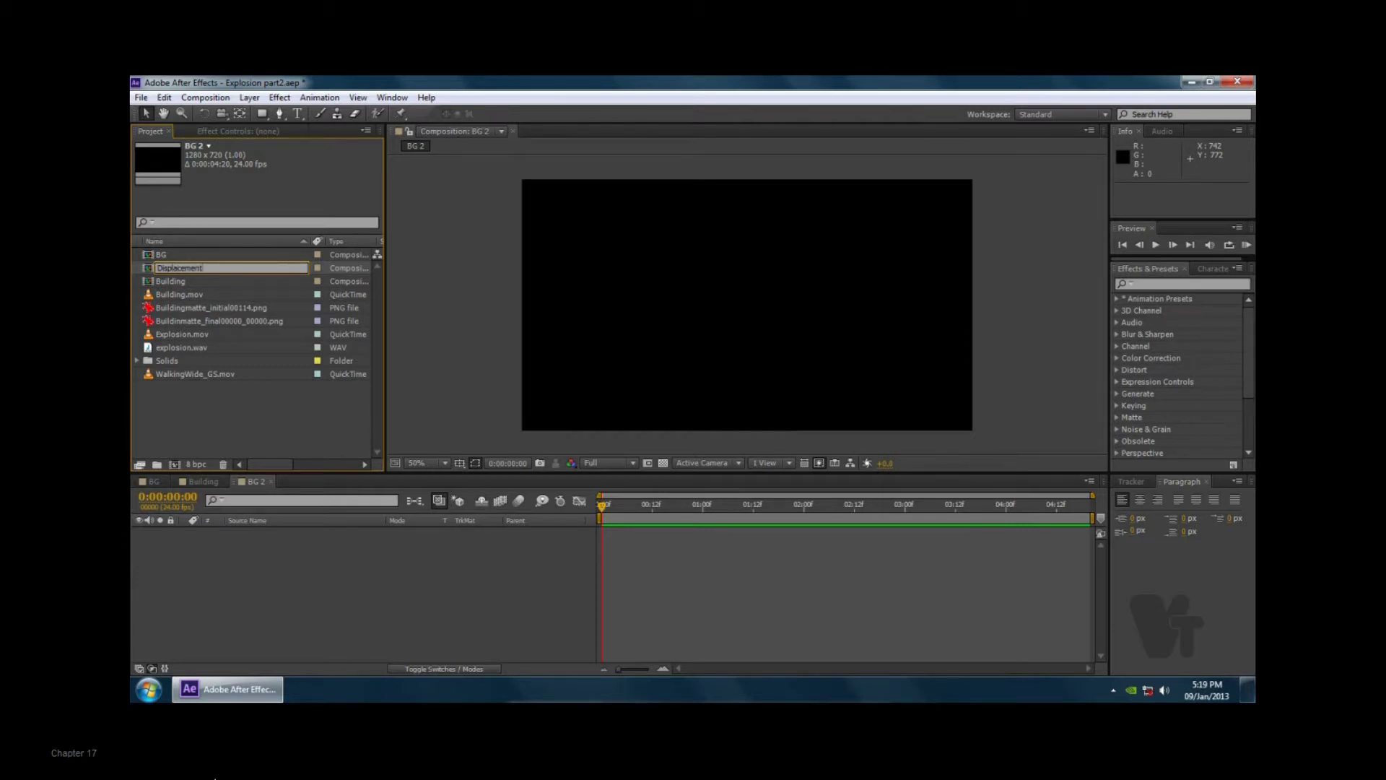
key("Return")
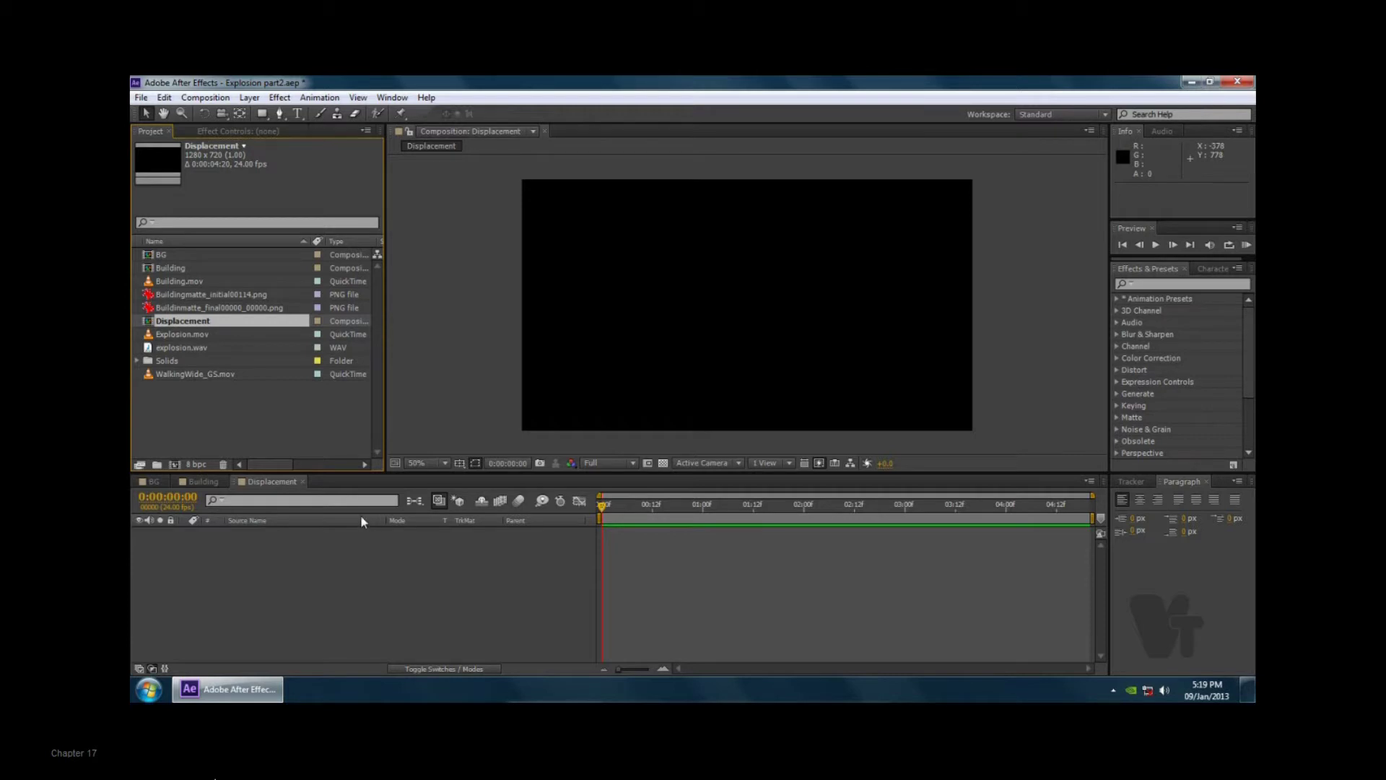
- Add the Building.mov footage from the Project panel as a layer in Displacement
left_click(173, 296)
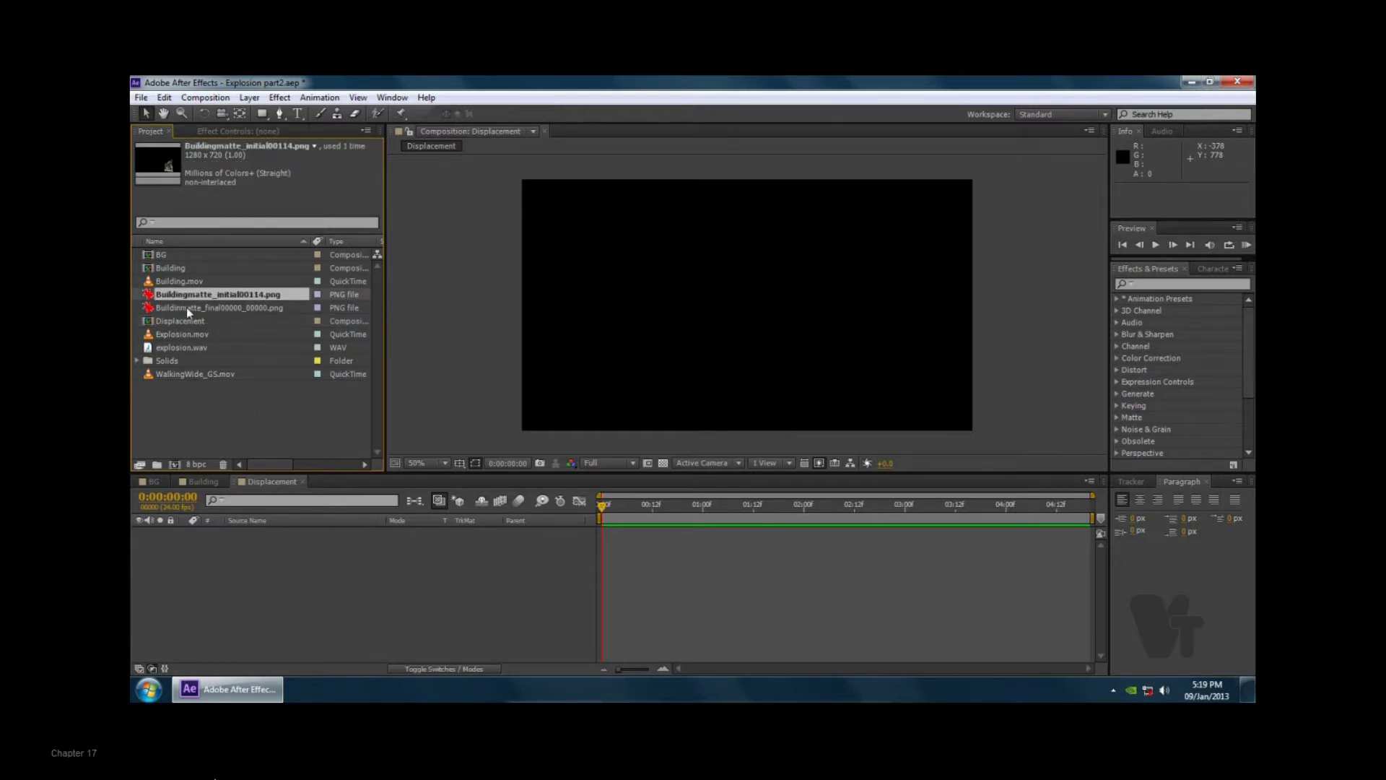
left_click(186, 306)
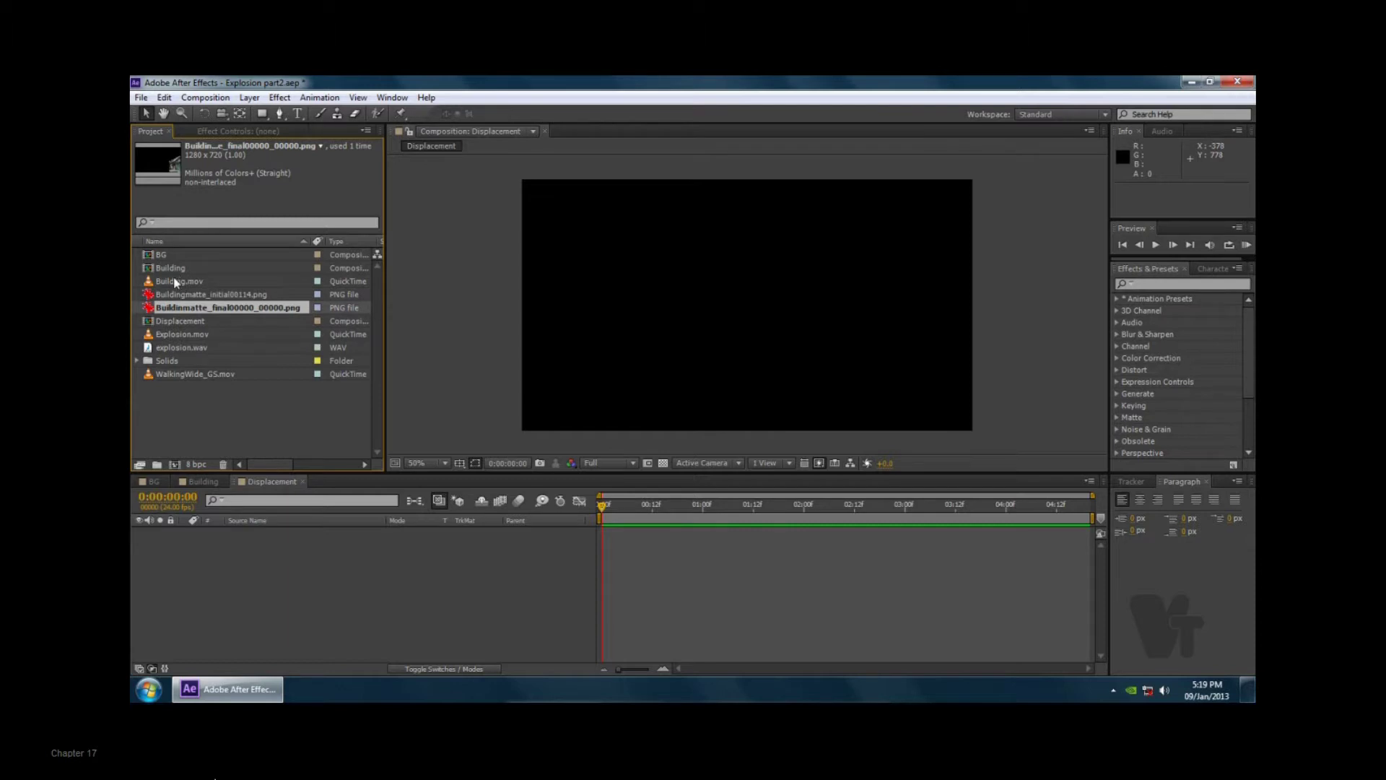
left_click(173, 283)
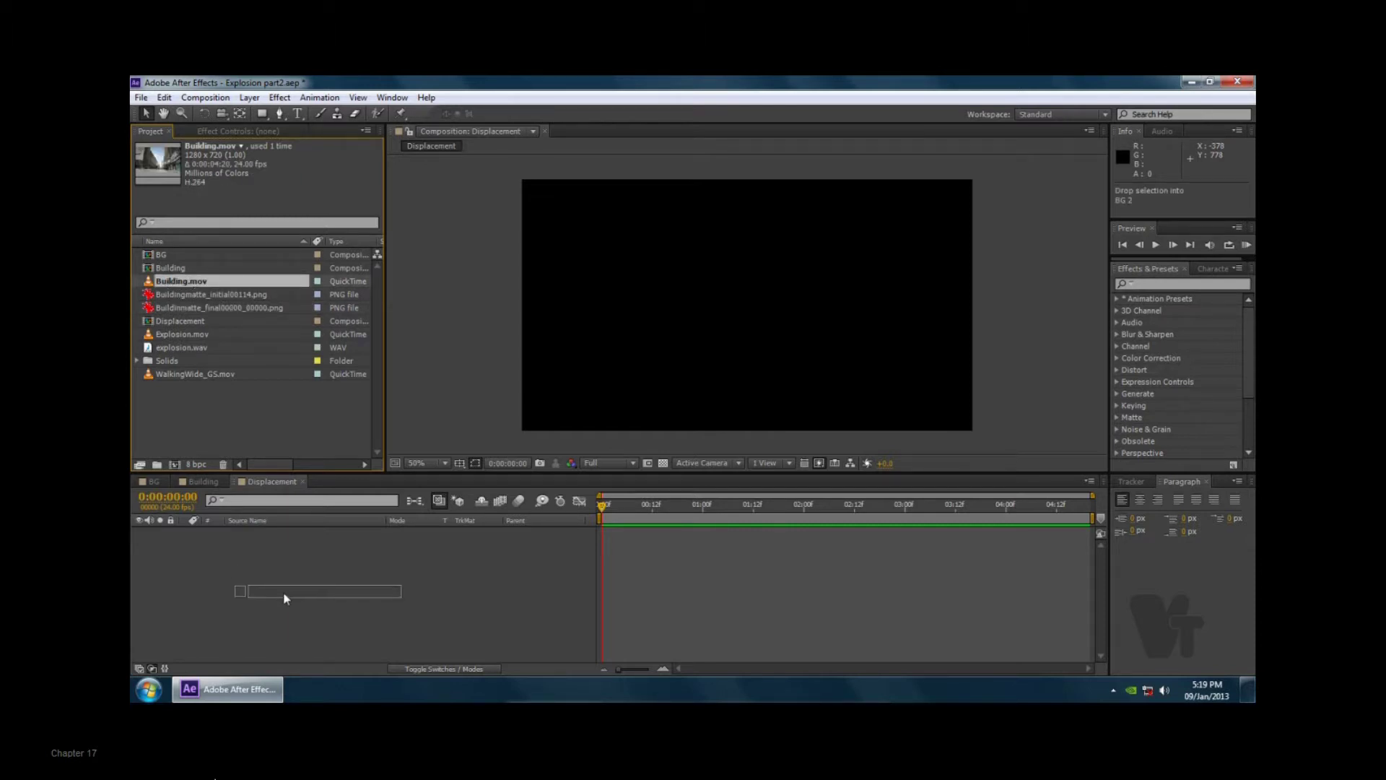
left_click_drag(192, 283, 282, 555)
- Zoom and pan the viewer to inspect the enlarged street footage
scroll(855, 325, "up", 1)
scroll(860, 328, "down", 1)
scroll(859, 334, "up", 1)
scroll(913, 332, "up", 1)
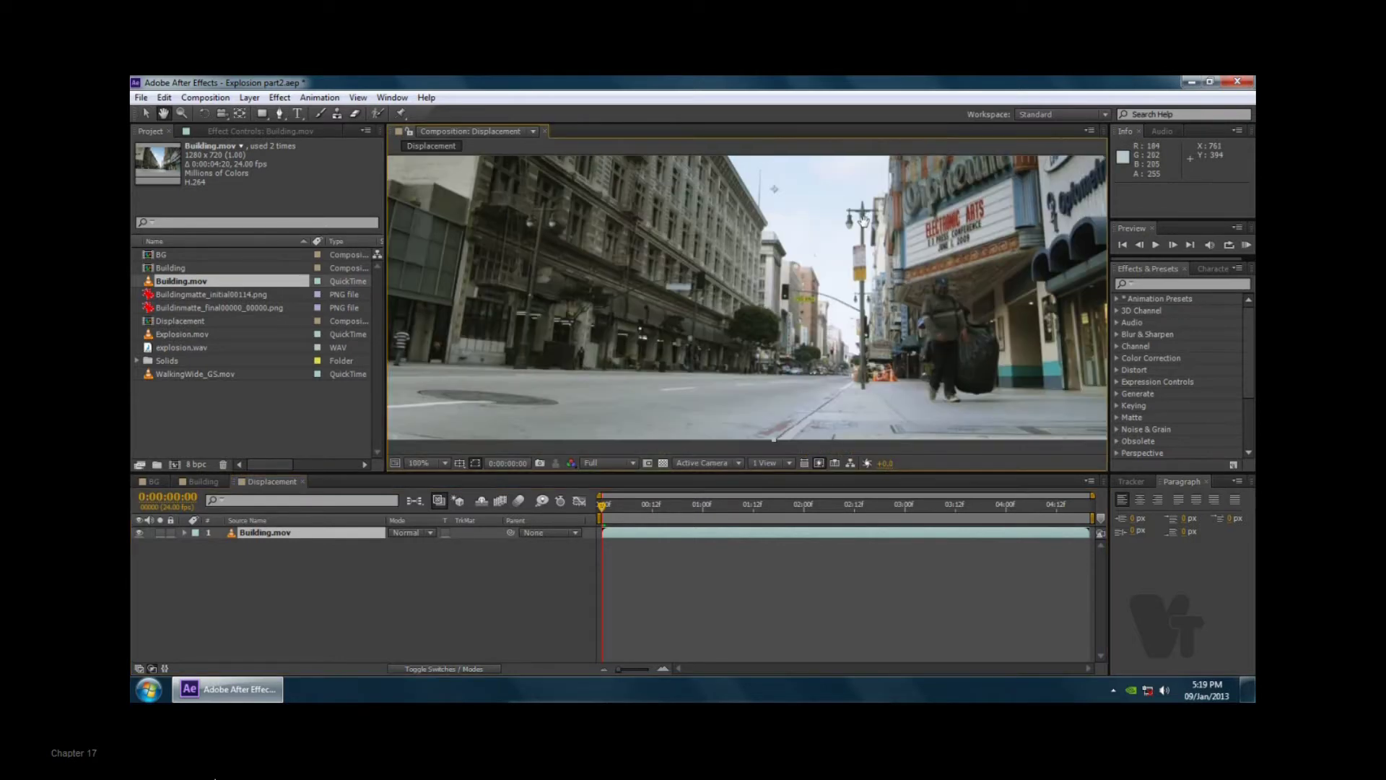
mouse_move(861, 276)
left_mouse_down()
mouse_move(899, 357)
mouse_move(888, 261)
mouse_move(876, 309)
left_mouse_up()
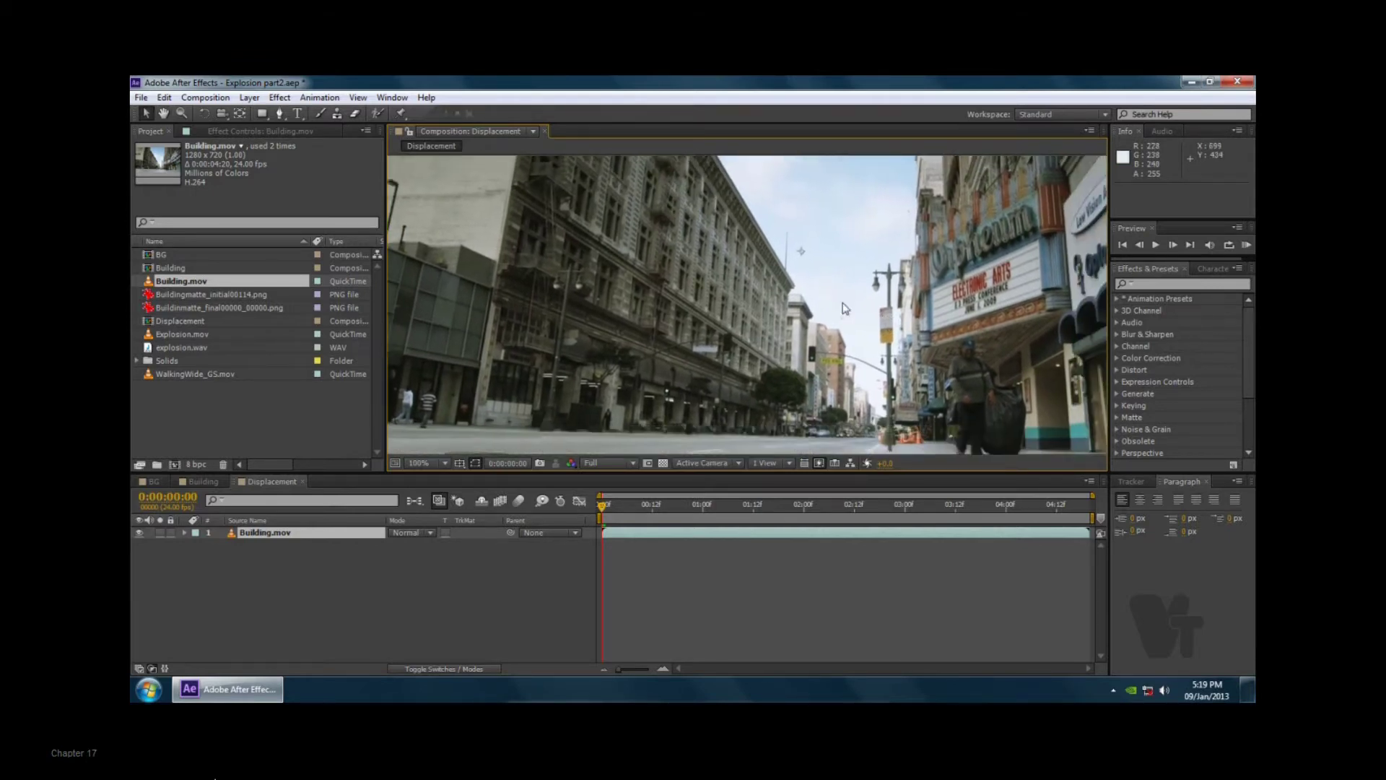
scroll(844, 307, "down", 2)
scroll(843, 306, "up", 2)
mouse_move(819, 294)
left_mouse_down()
mouse_move(821, 336)
mouse_move(771, 285)
left_mouse_up()
scroll(803, 317, "down", 2)
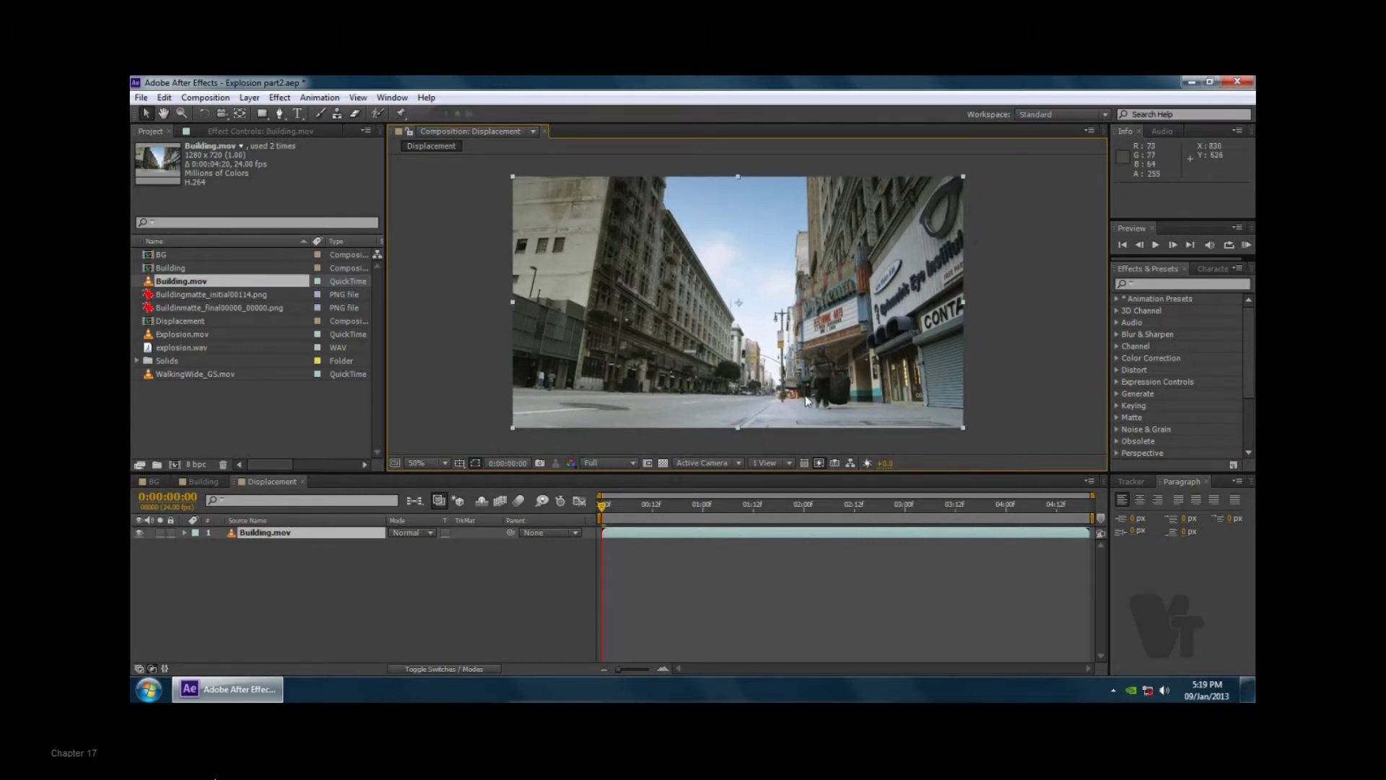
left_click(278, 115)
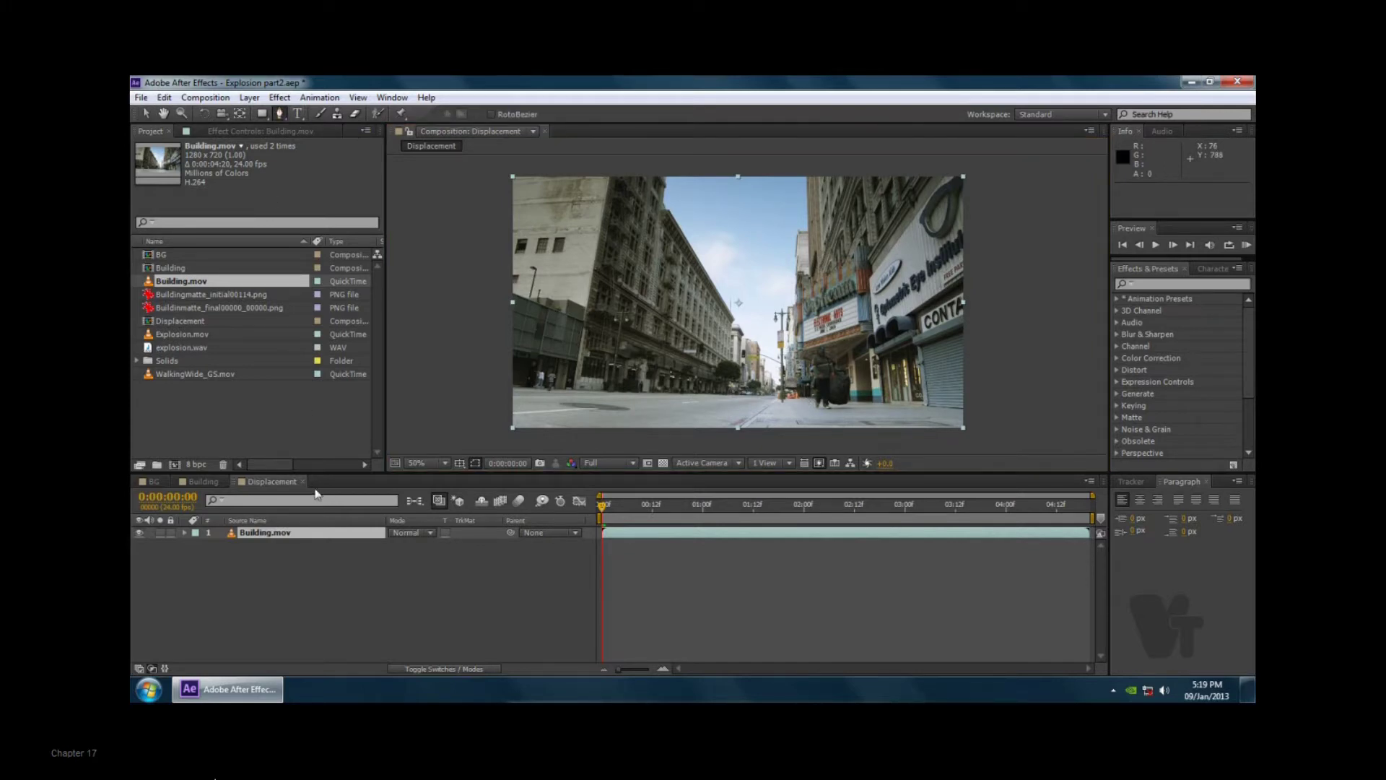
- Start a Pen mask on Building.mov along the street and left building's outline
key("slash")
scroll(726, 384, "left", 5)
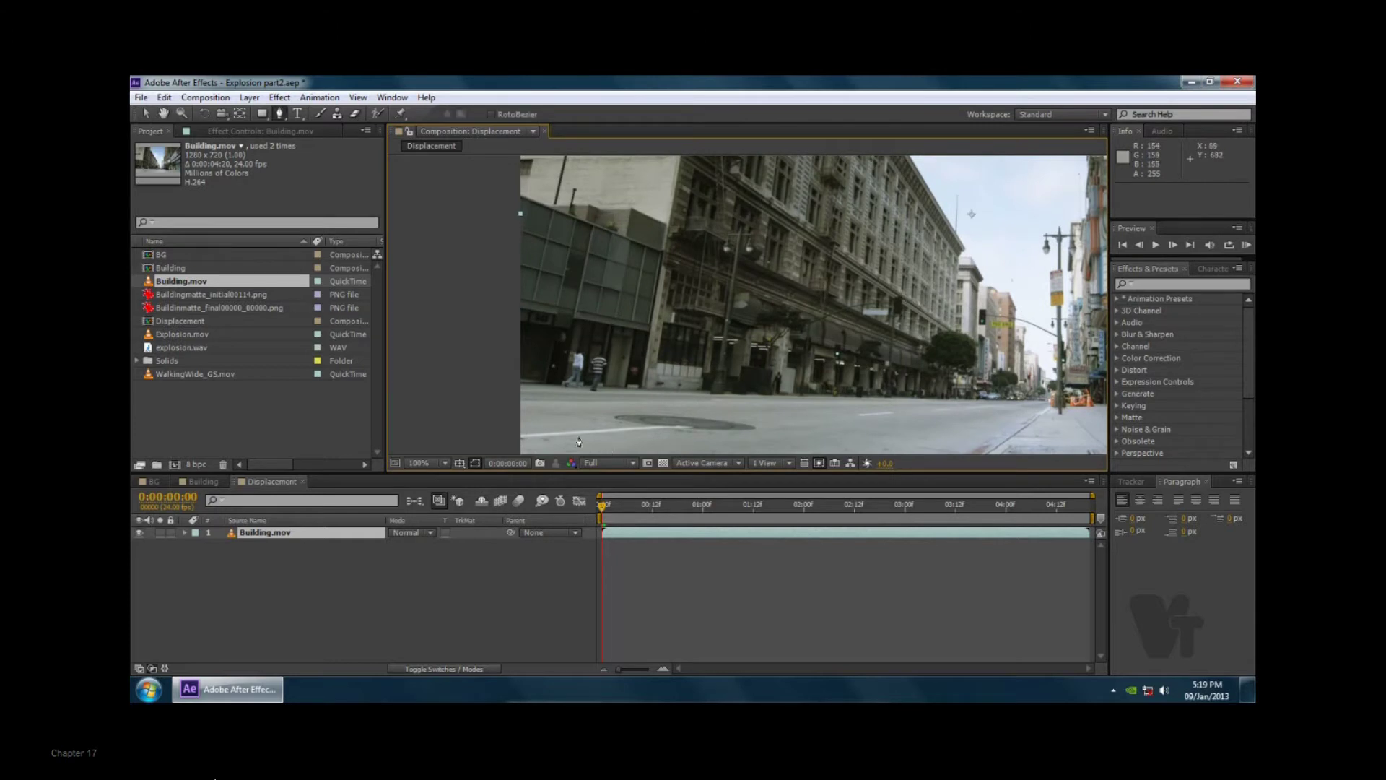
left_click(517, 382)
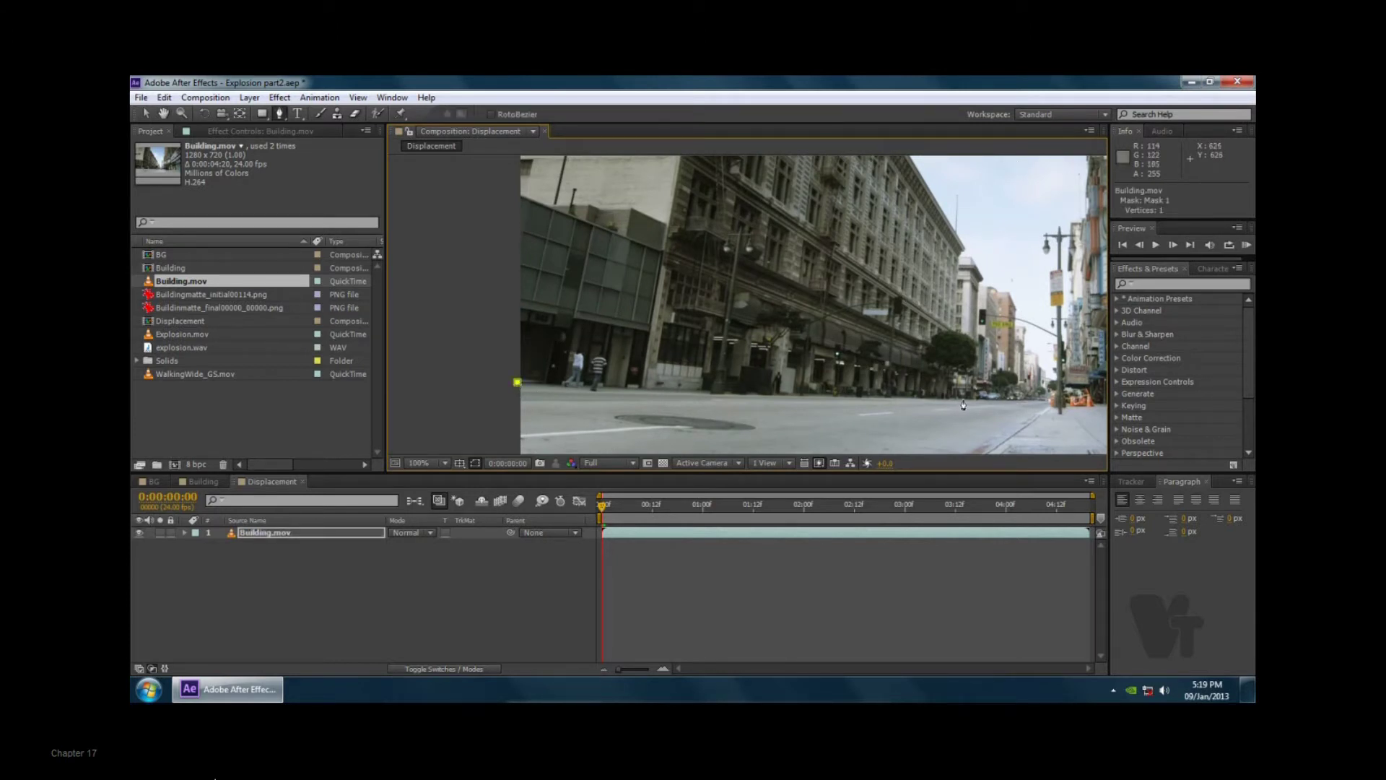
left_click(887, 394)
mouse_move(939, 343)
left_mouse_down()
mouse_move(924, 386)
mouse_move(884, 329)
mouse_move(889, 356)
left_mouse_up()
scroll(885, 329, "down", 2)
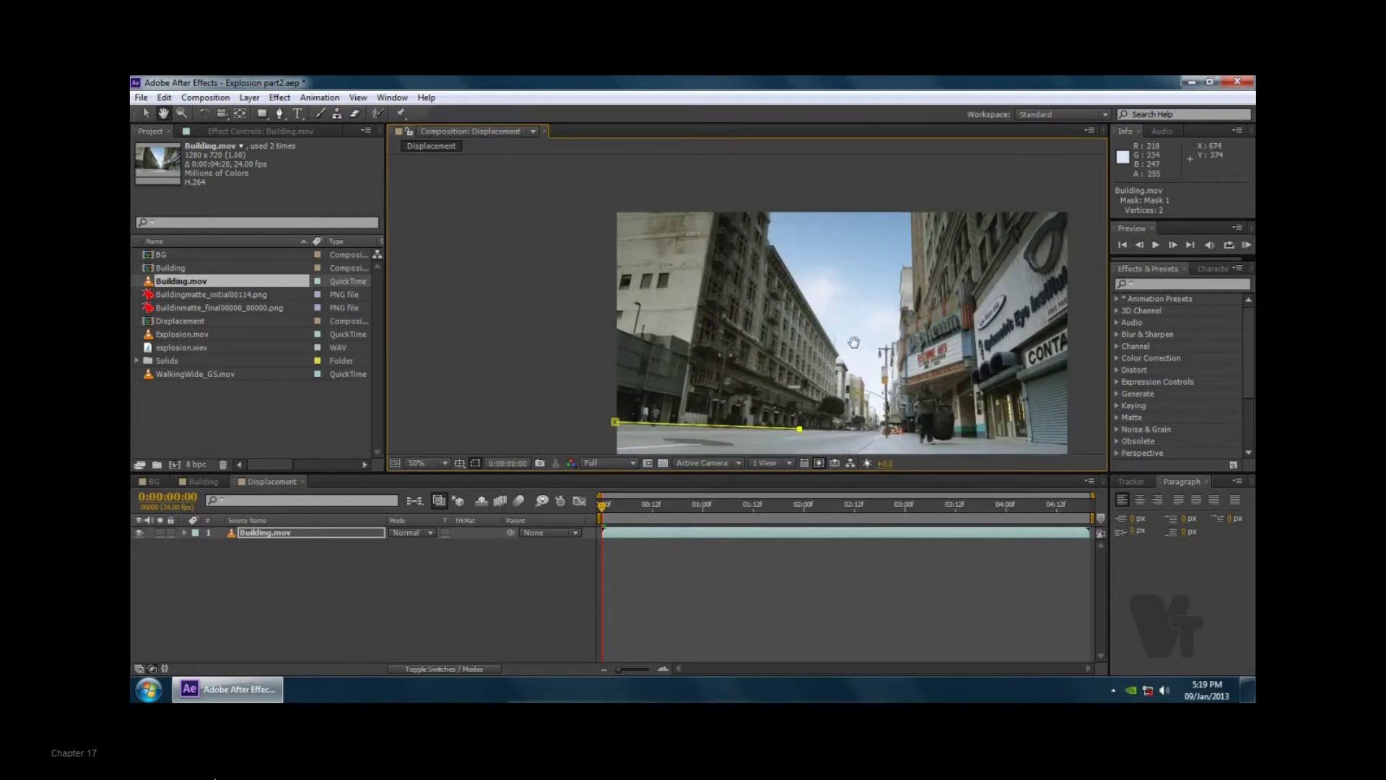
left_click(808, 309)
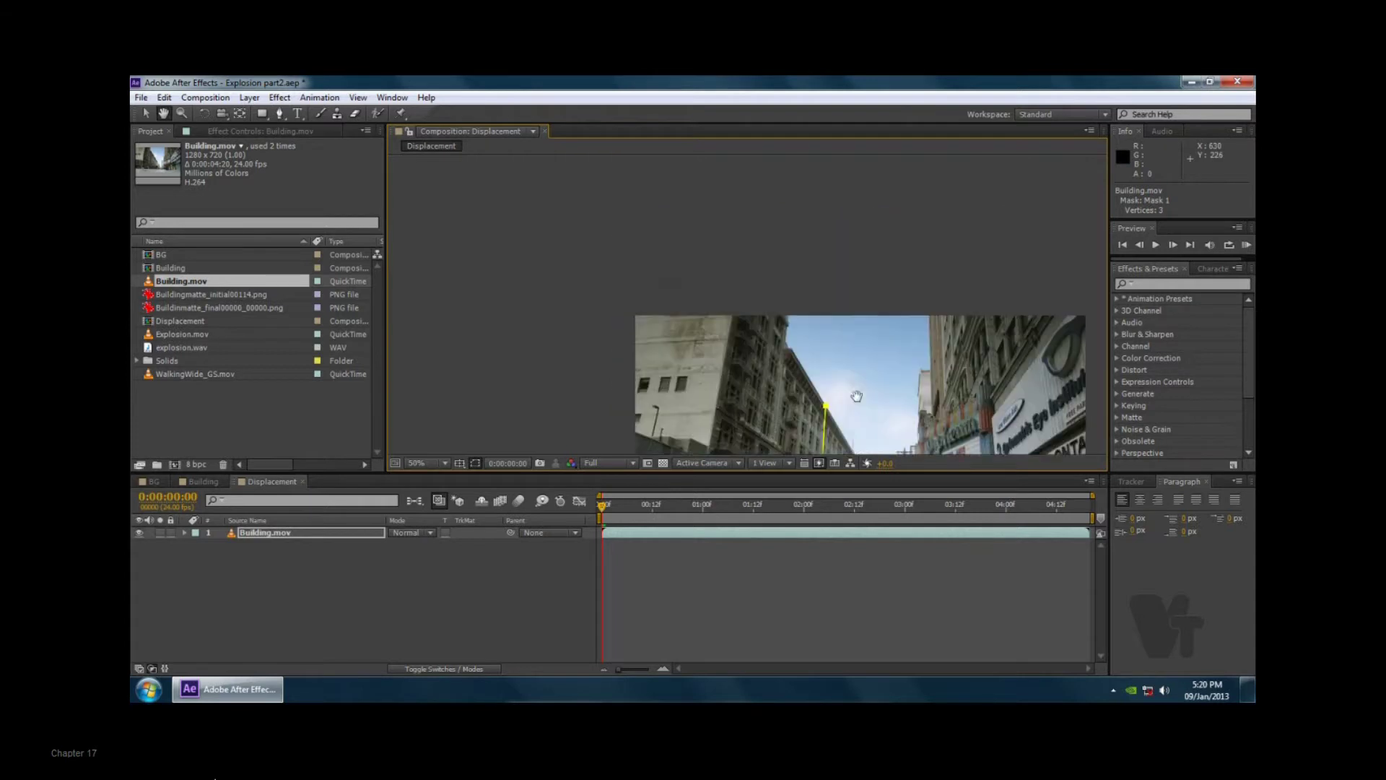
scroll(932, 303, "up", 2)
scroll(667, 296, "up", 2)
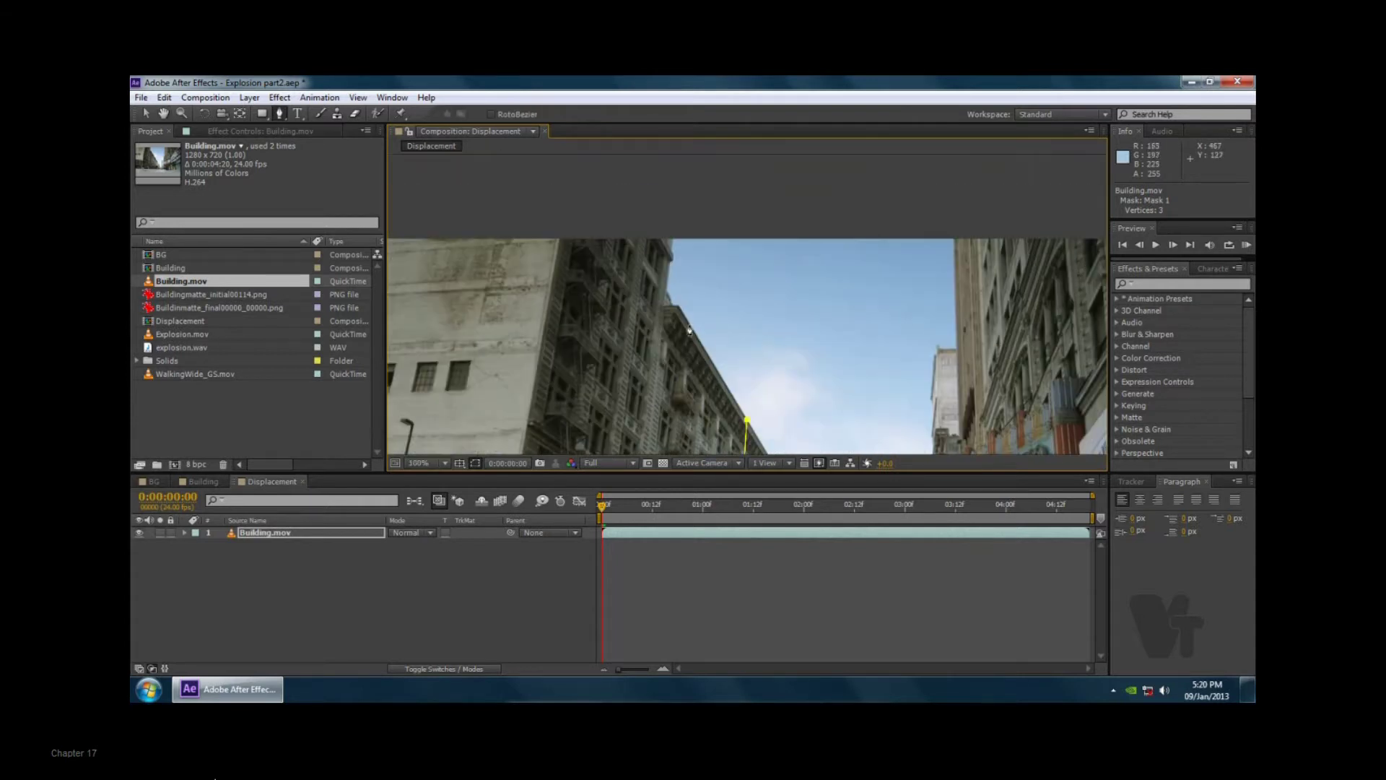
left_click(665, 291)
left_click(674, 245)
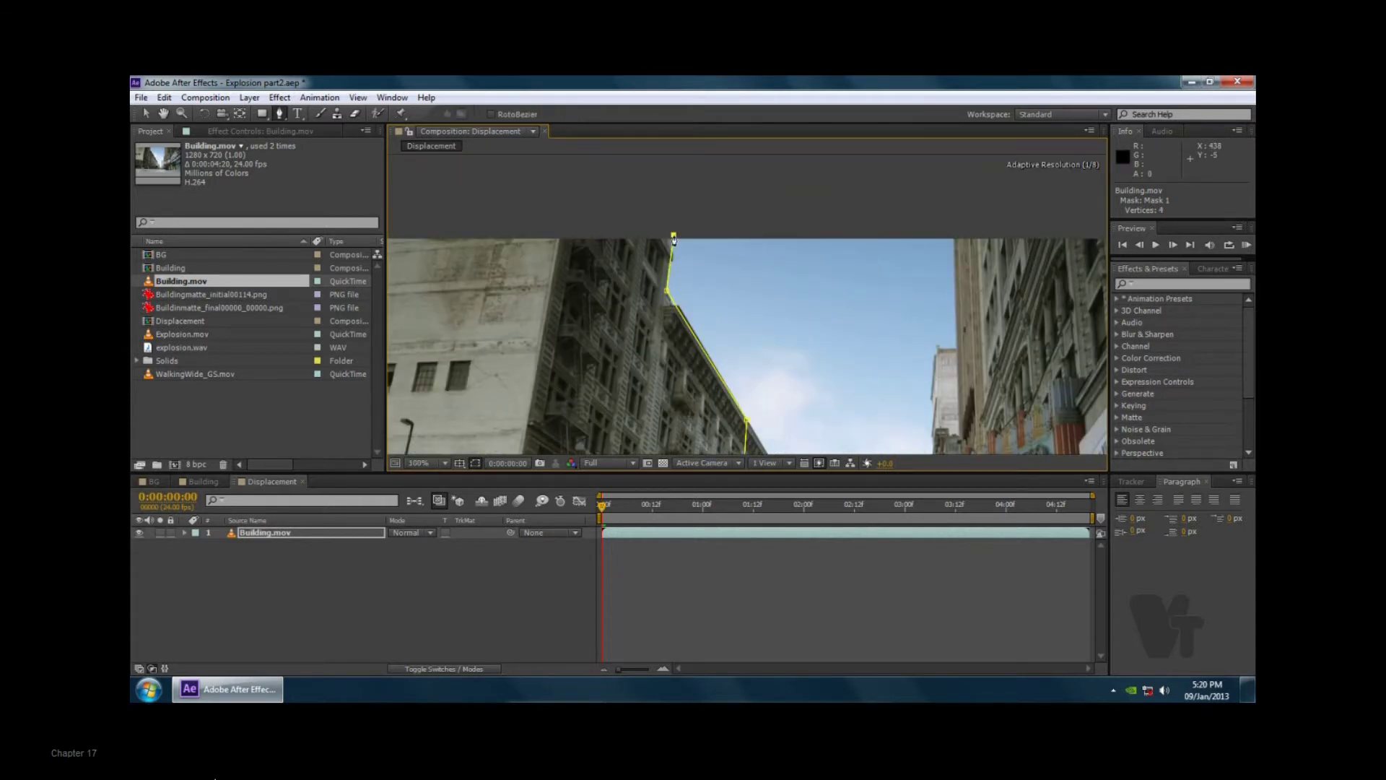
scroll(728, 247, "down", 2)
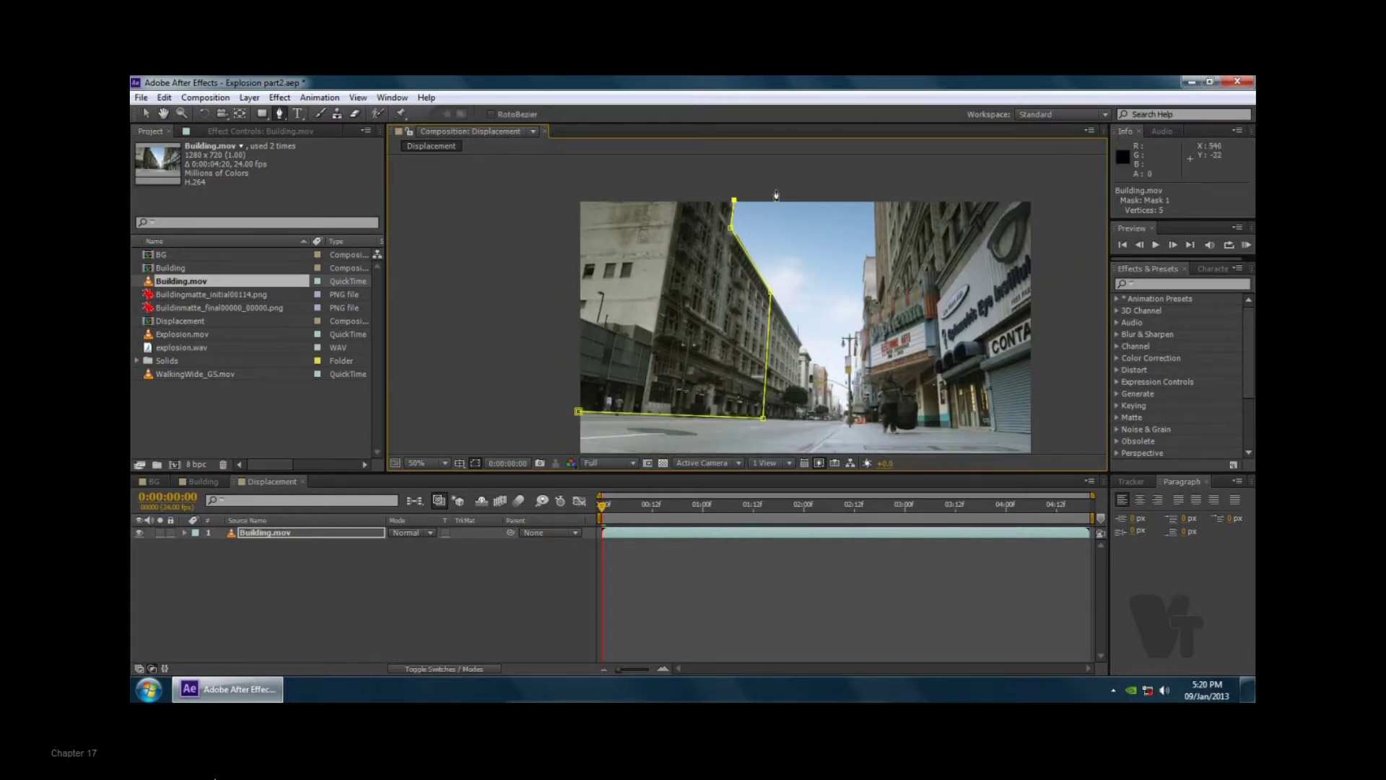
left_click_drag(777, 197, 754, 203)
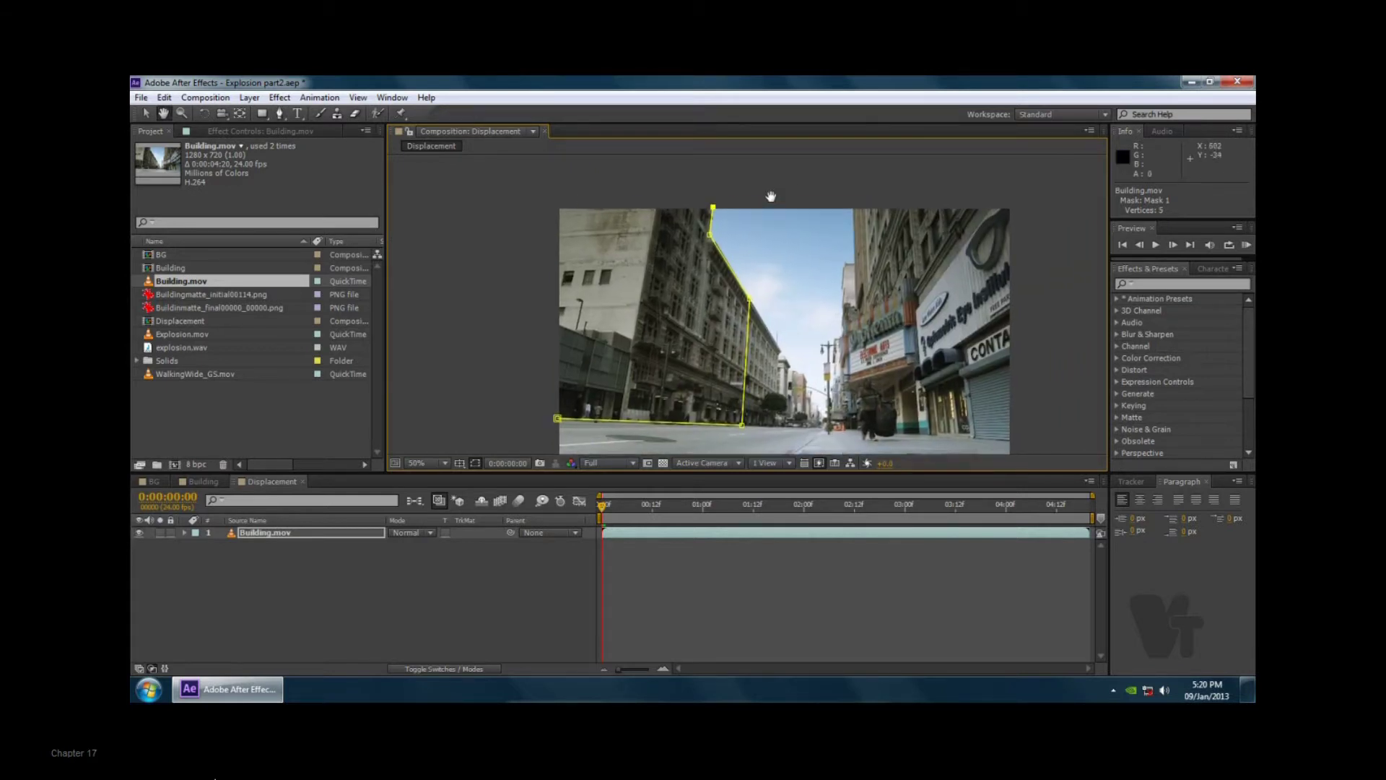
left_click(855, 207)
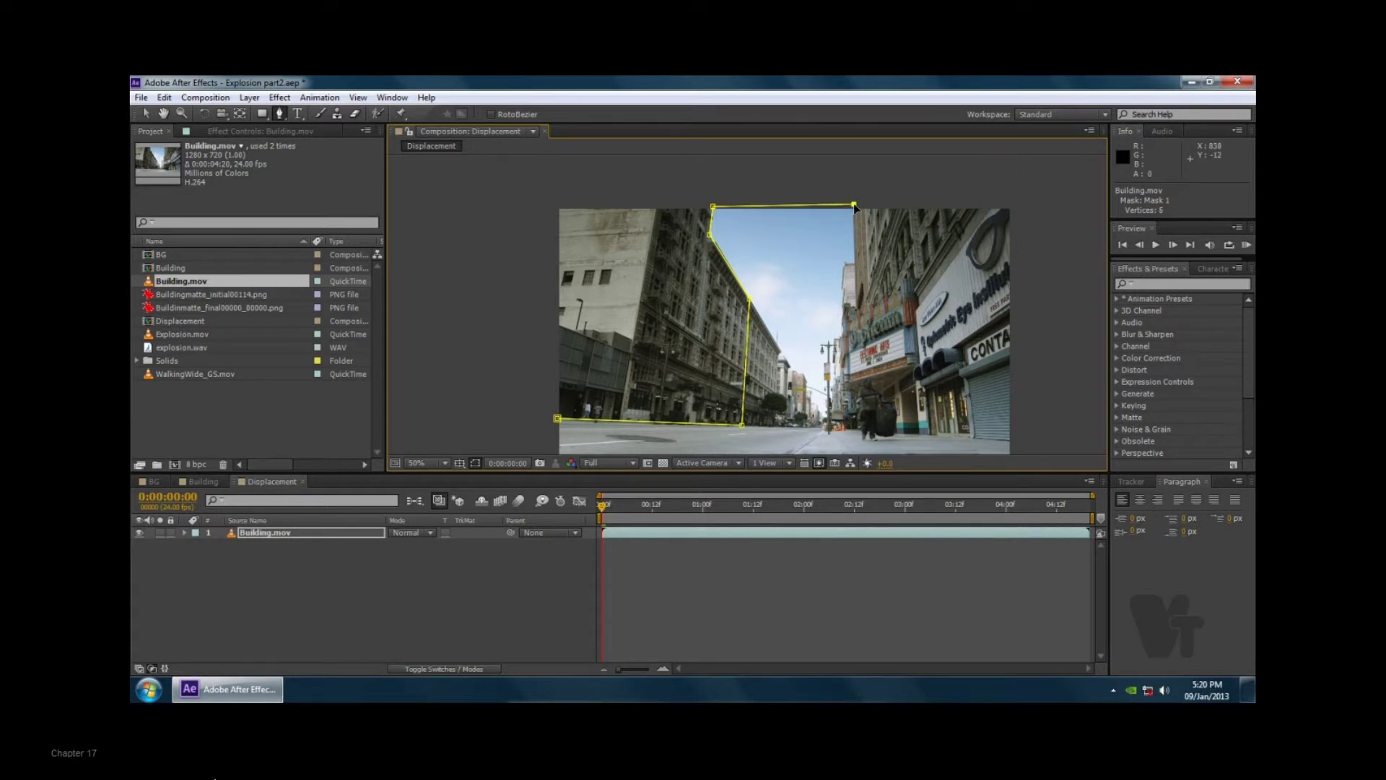
- Continue the mask down the right building, past the frame corners, and close it
scroll(862, 322, "up", 2)
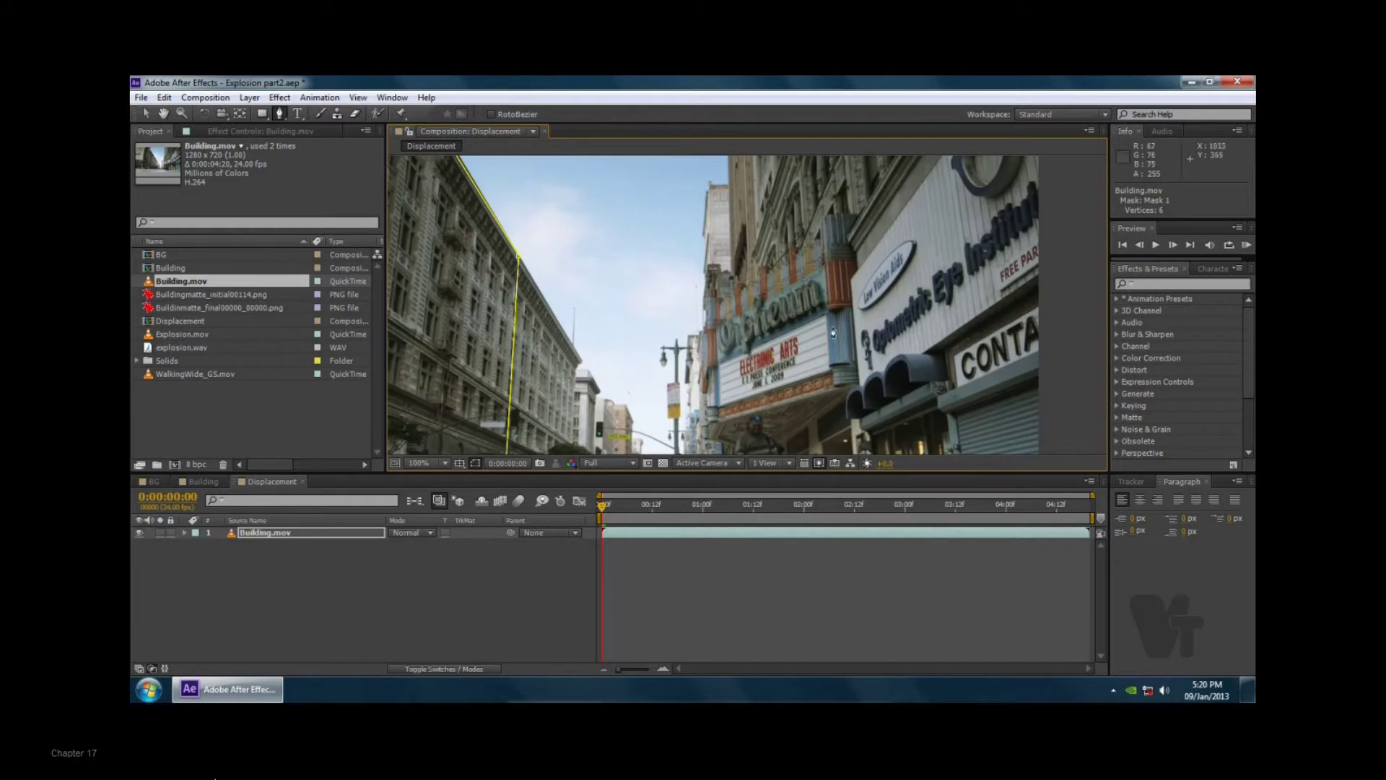
scroll(731, 288, "down", 1)
scroll(731, 289, "down", 1)
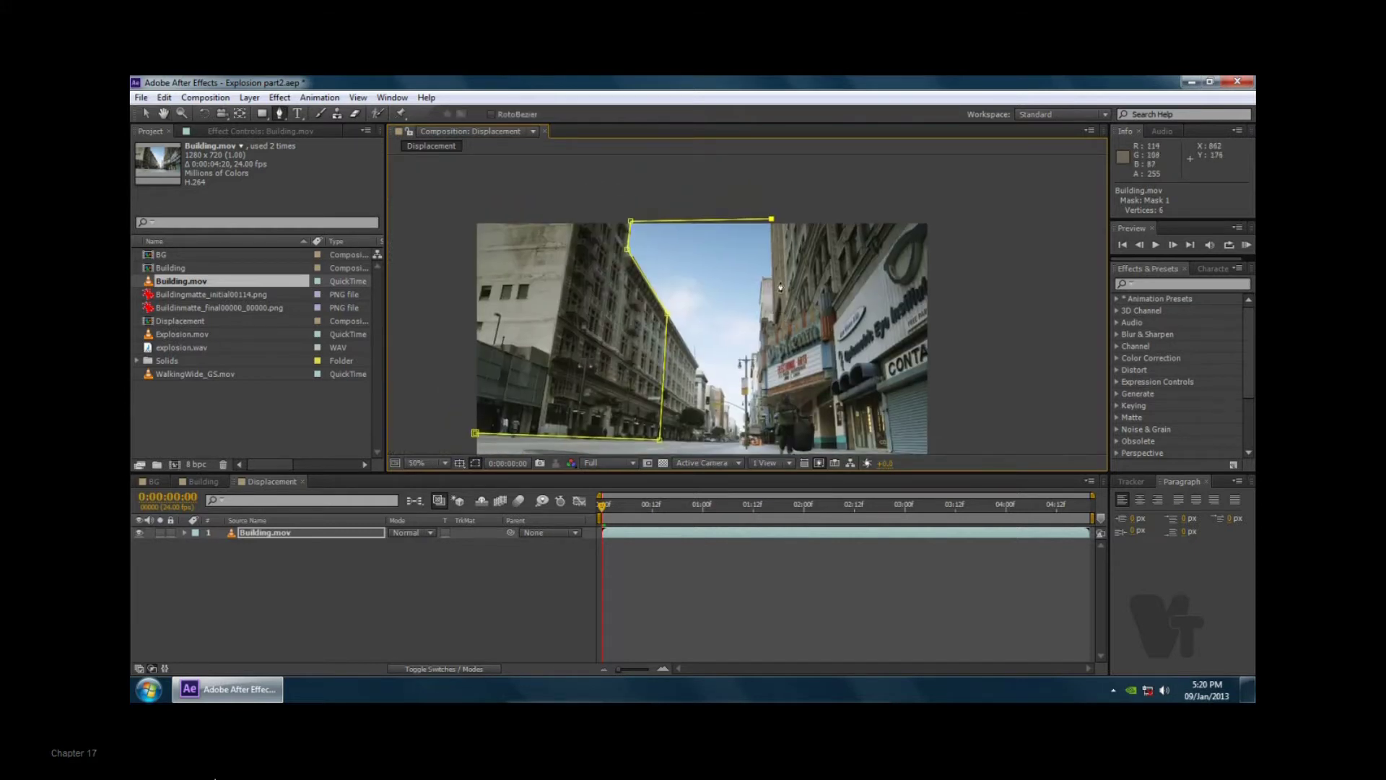
left_click(770, 277)
left_click(759, 279)
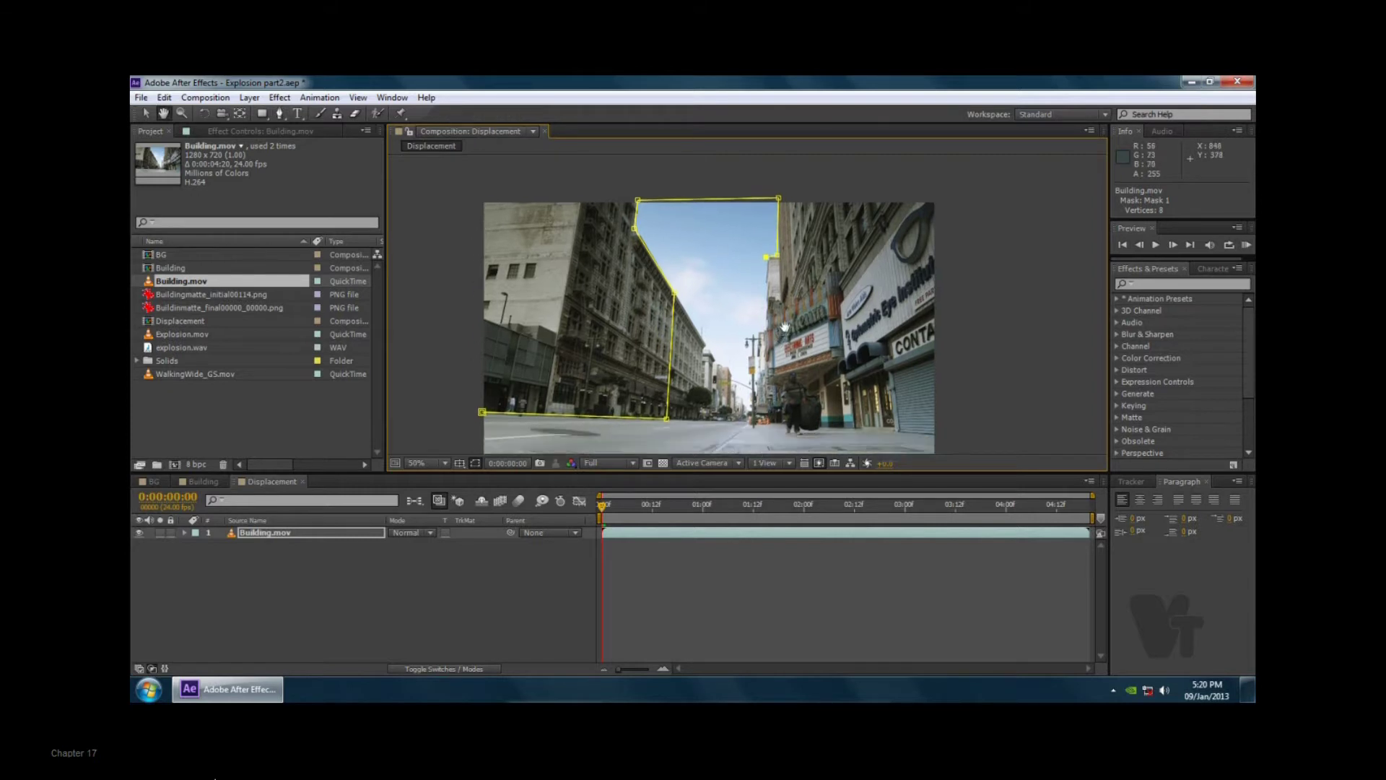
left_click_drag(776, 356, 792, 303)
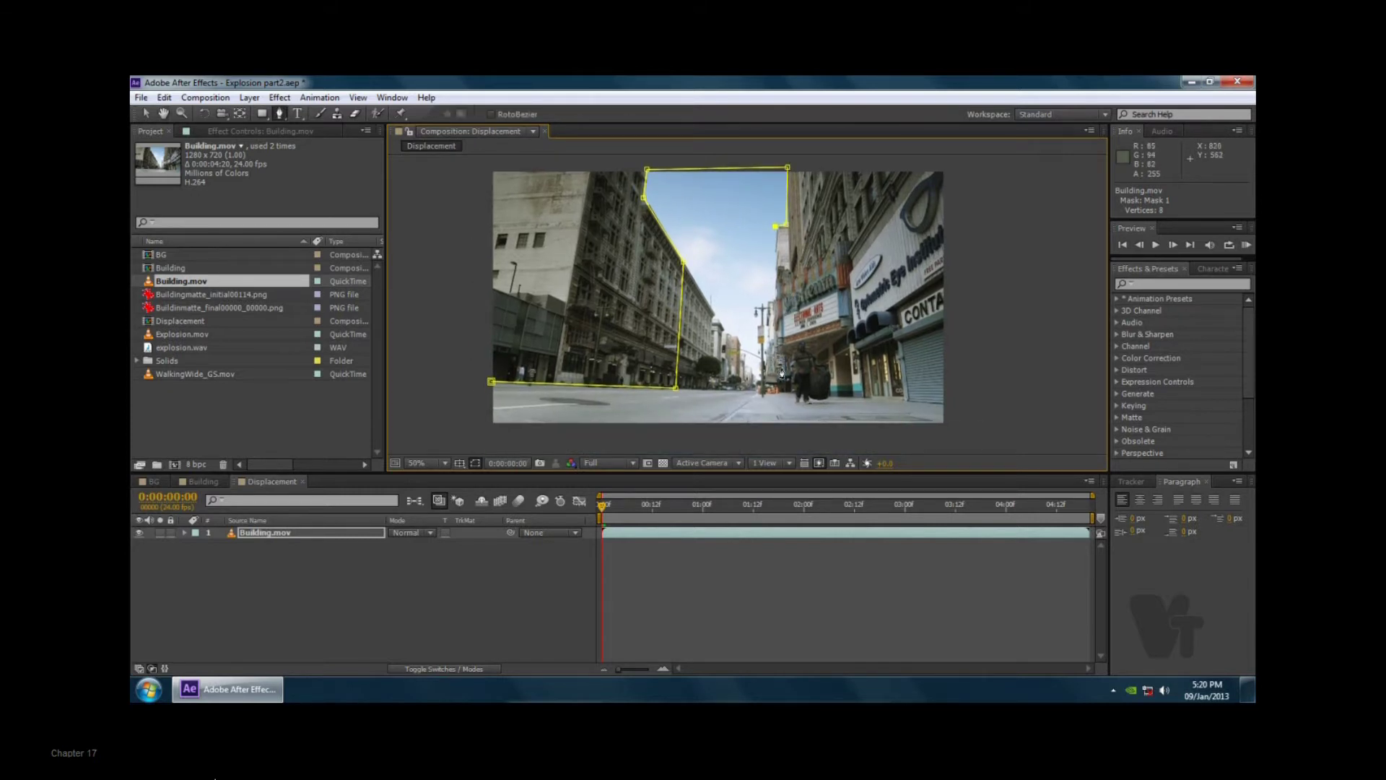
left_click_drag(791, 322, 793, 334)
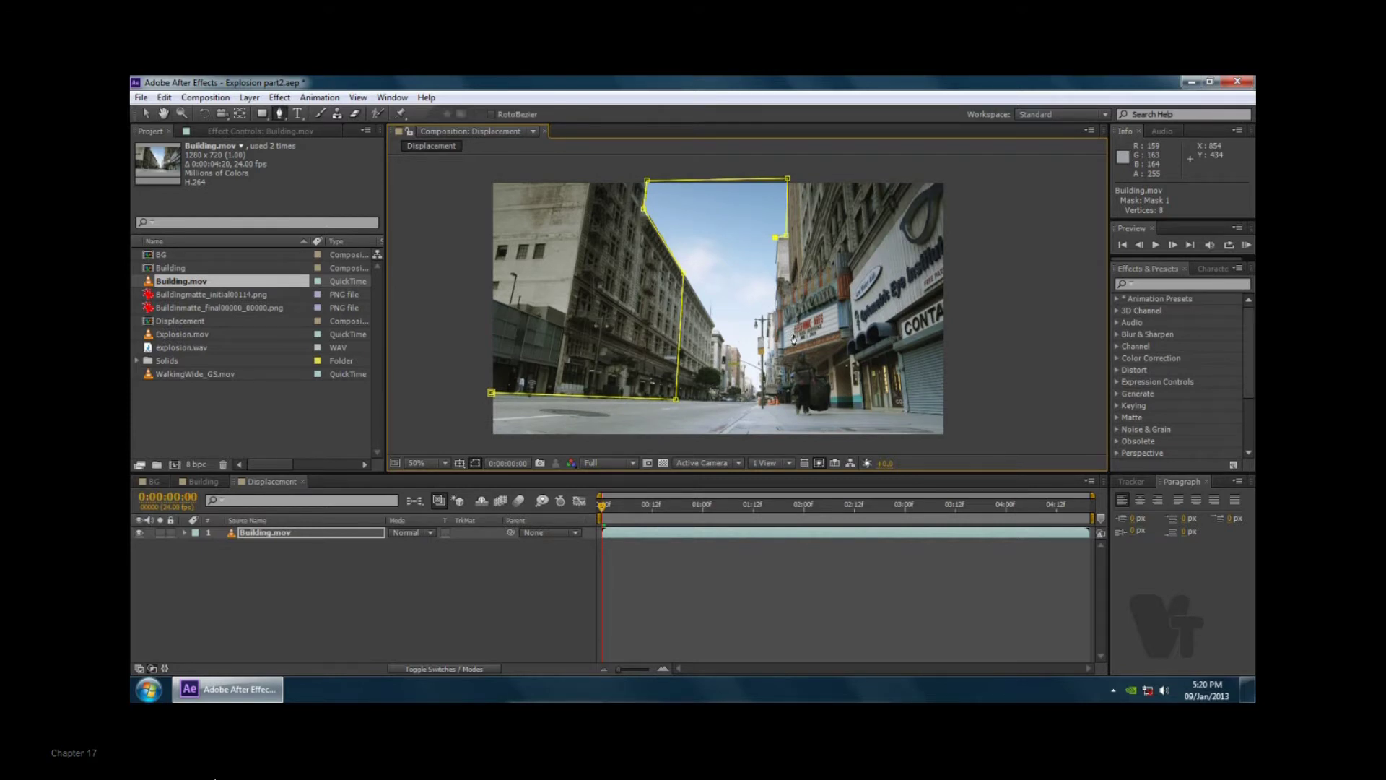
left_click(778, 403)
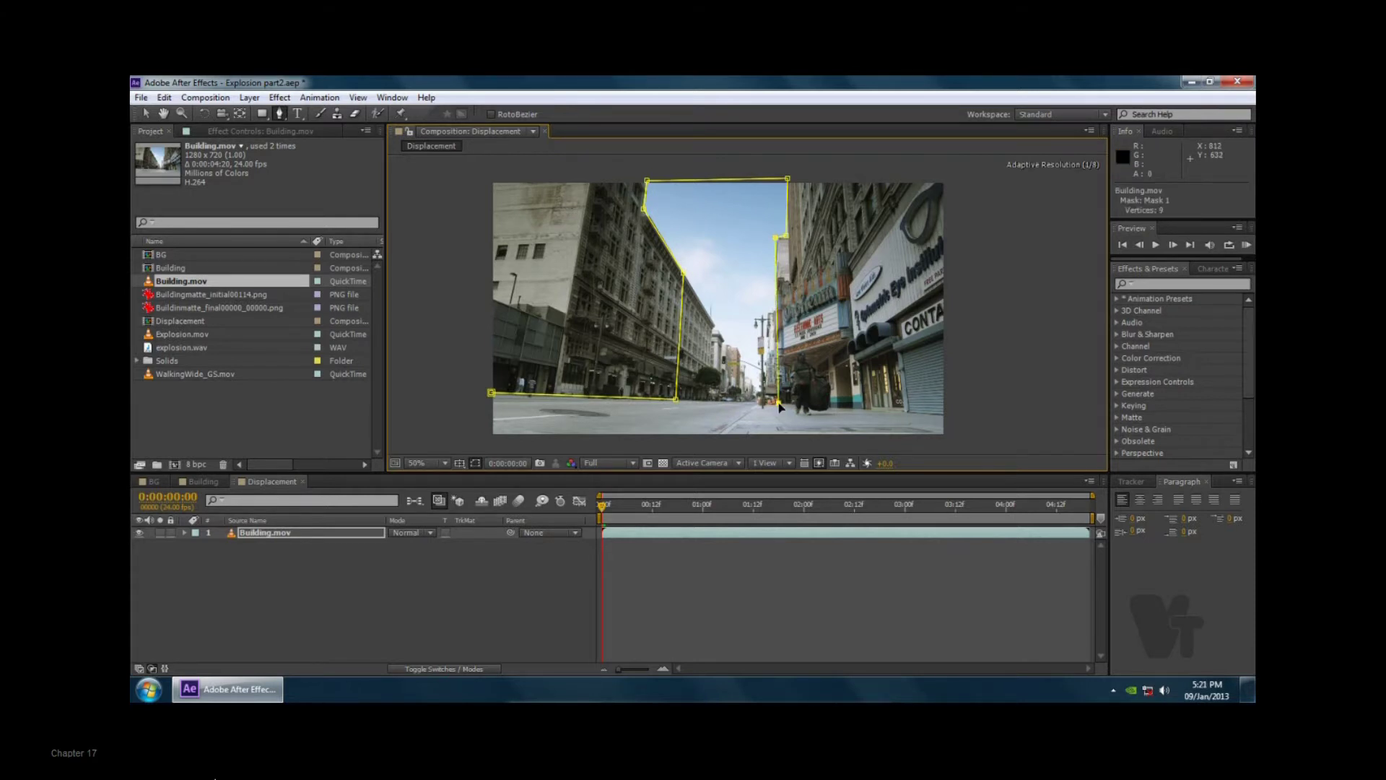
left_click(950, 417)
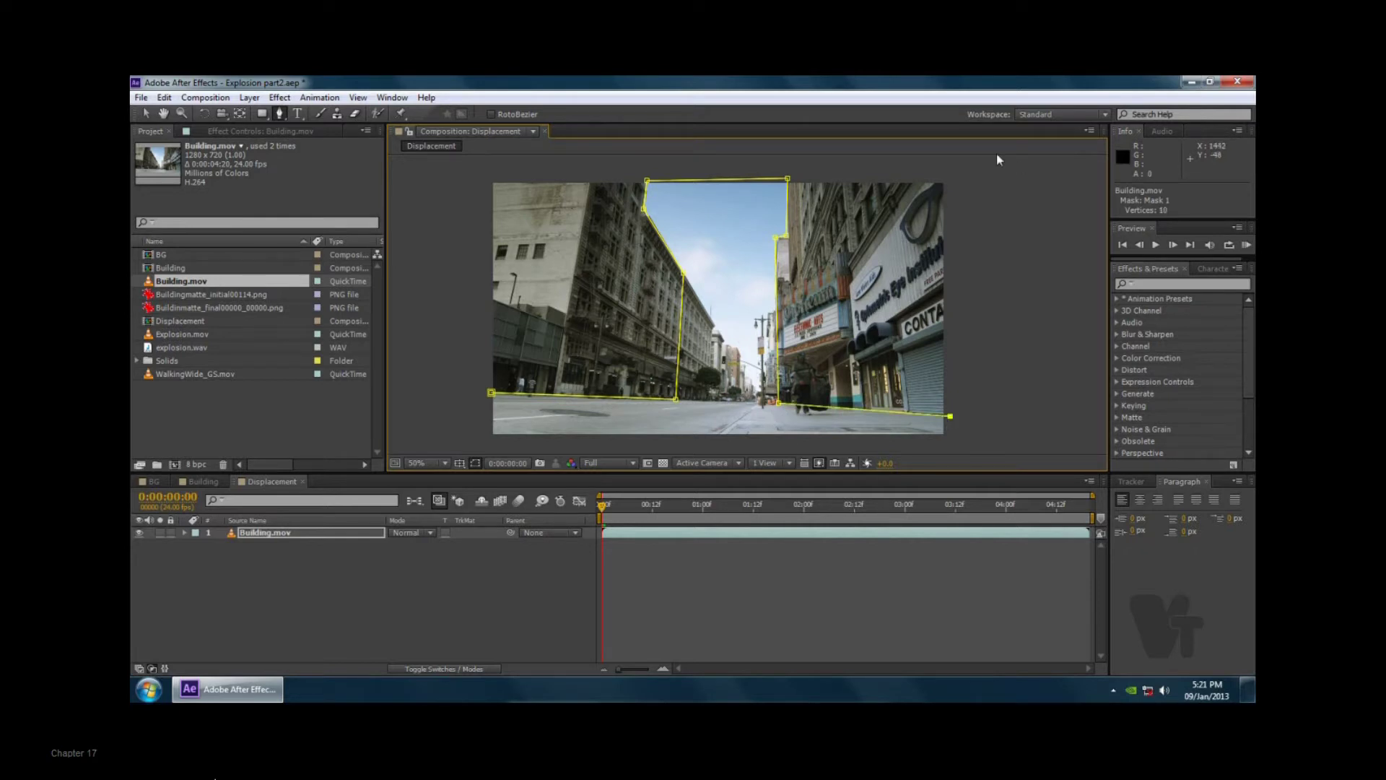
left_click(953, 172)
left_click(488, 175)
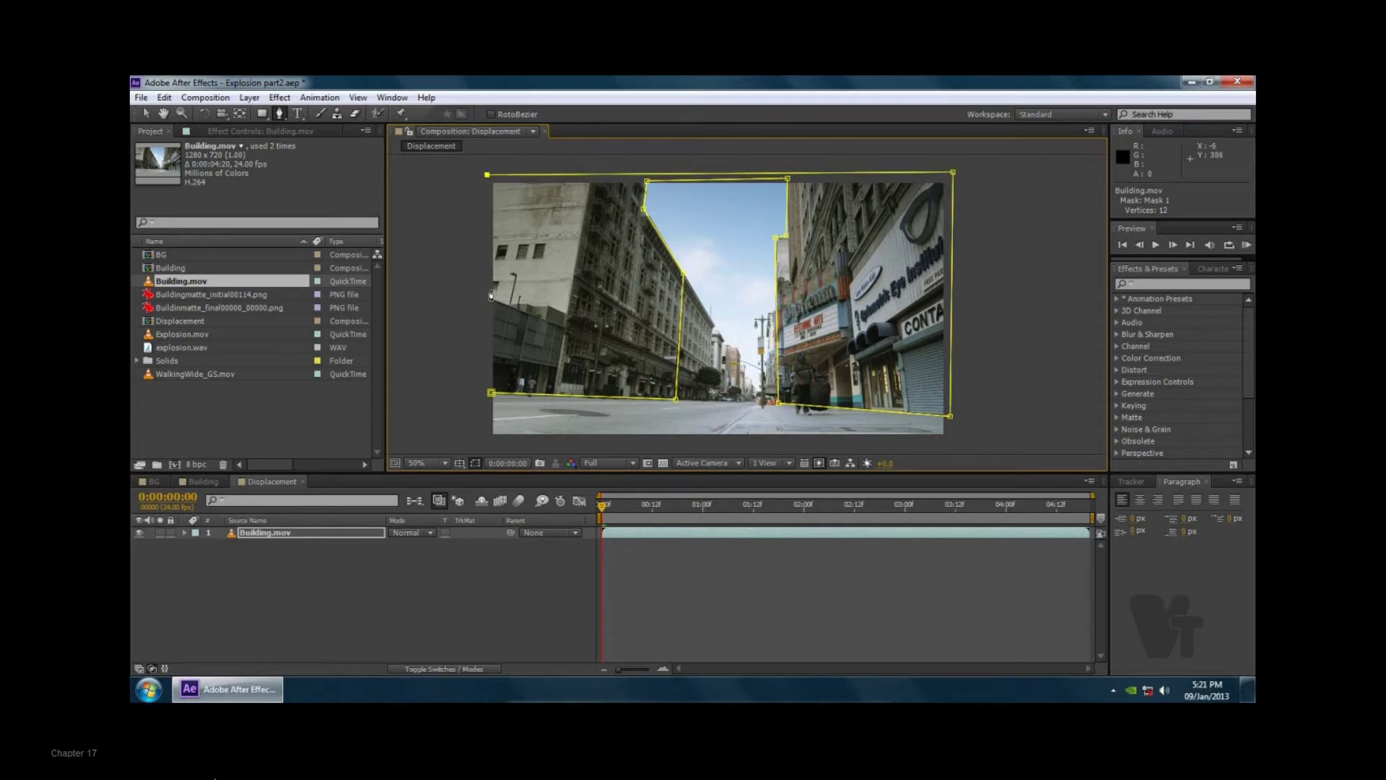
left_click(491, 393)
- Return to the Selection tool and toggle the layer selection to preview the masked buildings
left_click(145, 113)
left_click(698, 350)
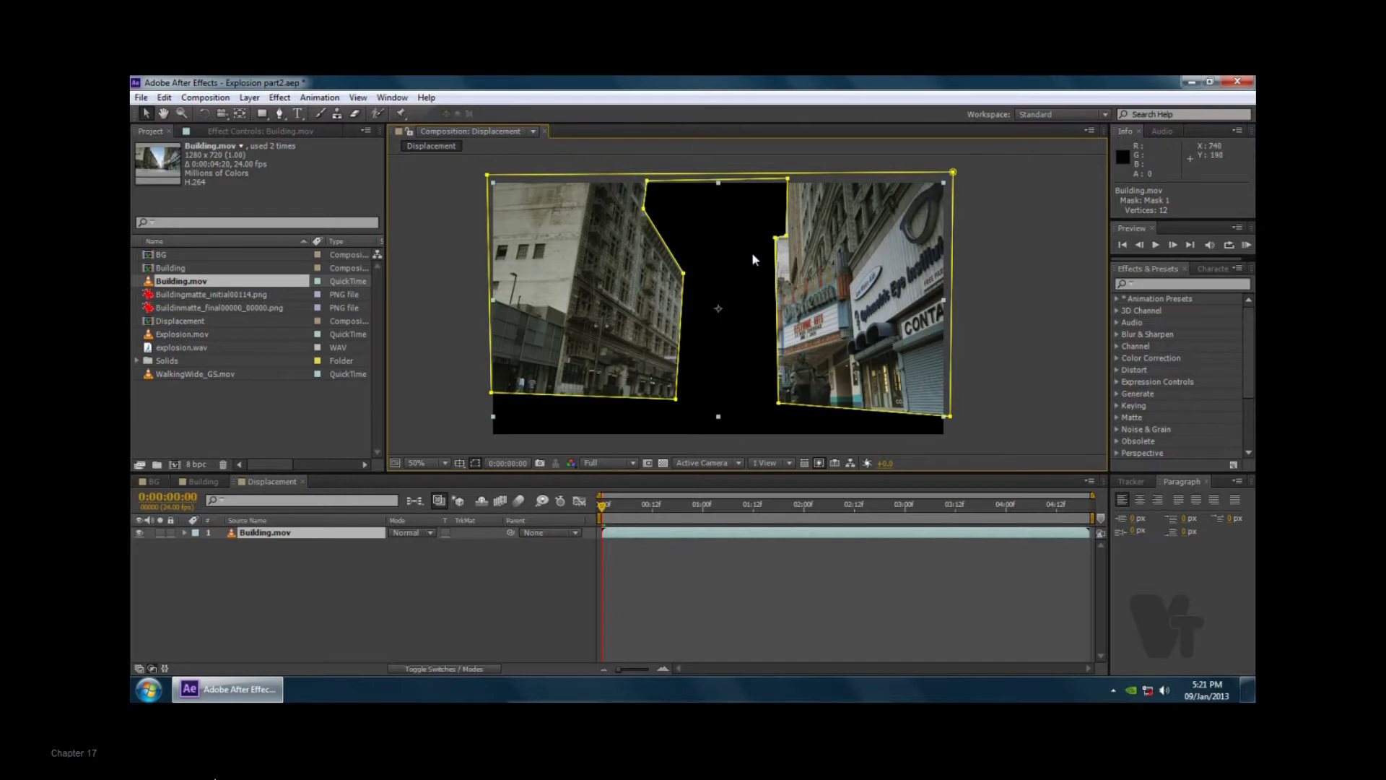
key("period")
key("comma")
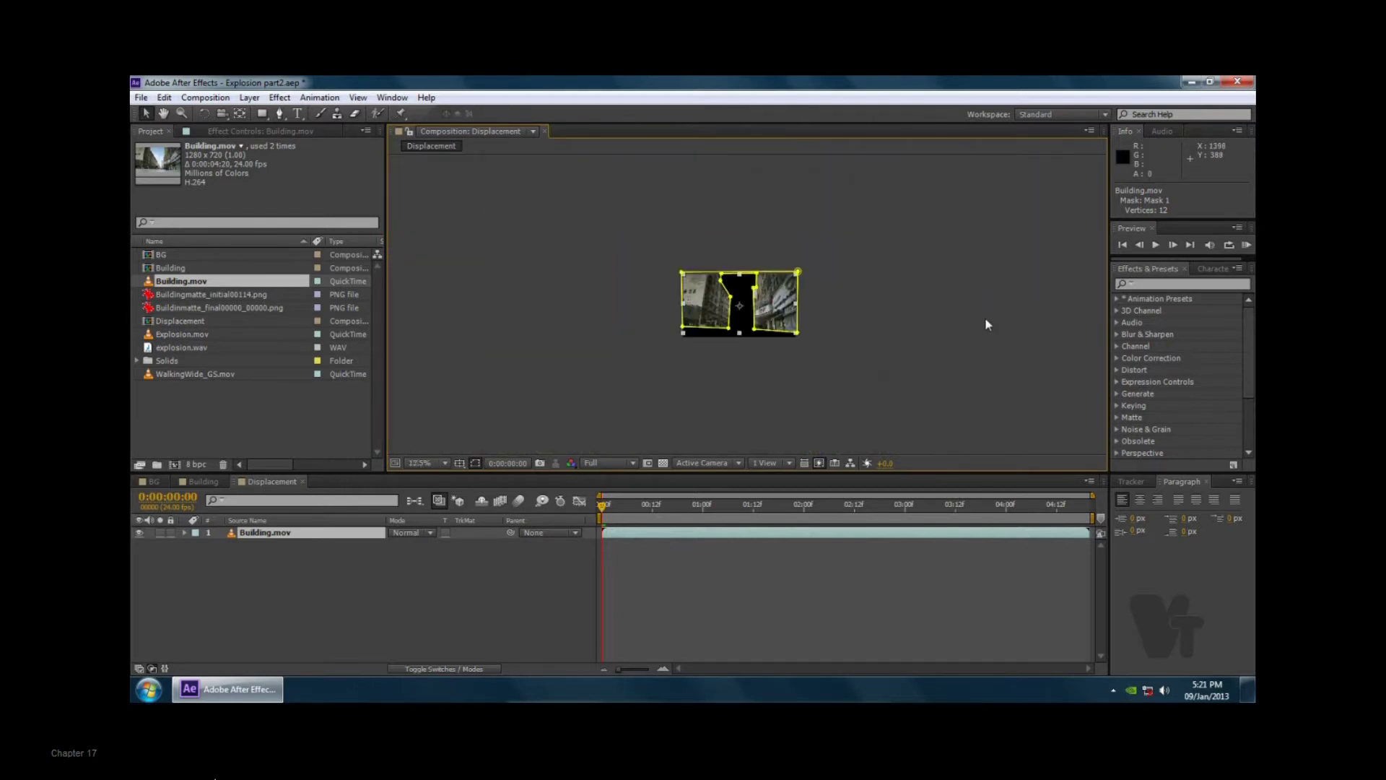
left_click(284, 579)
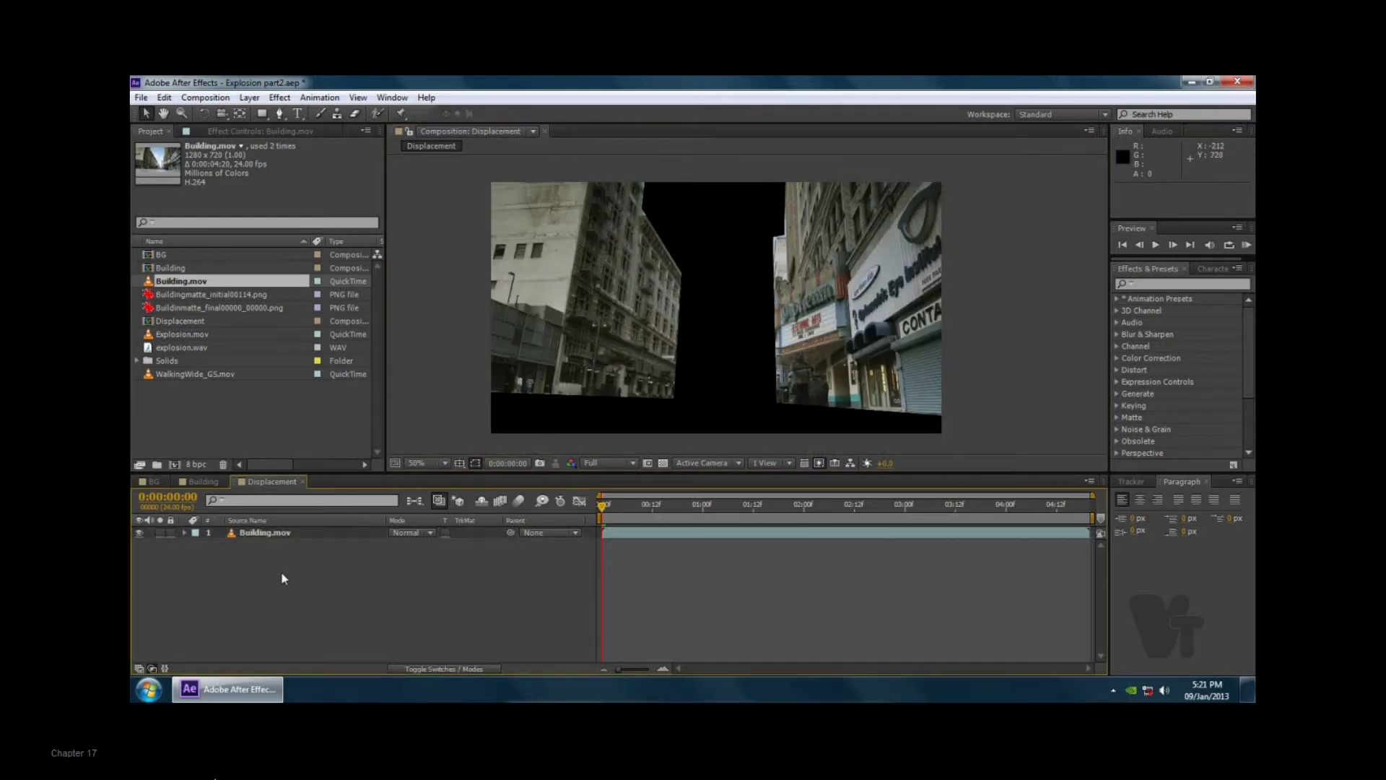
left_click(275, 533)
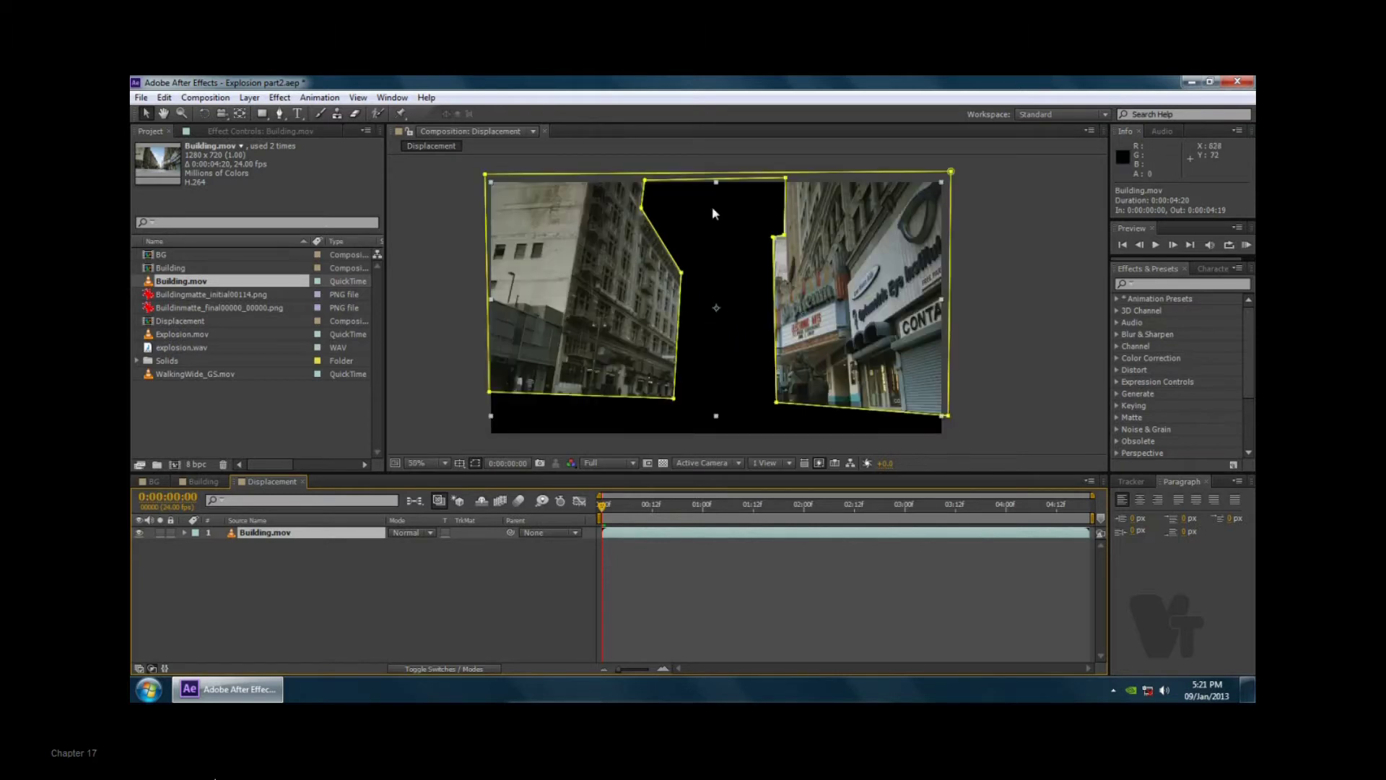
left_click(1001, 258)
left_click(836, 337)
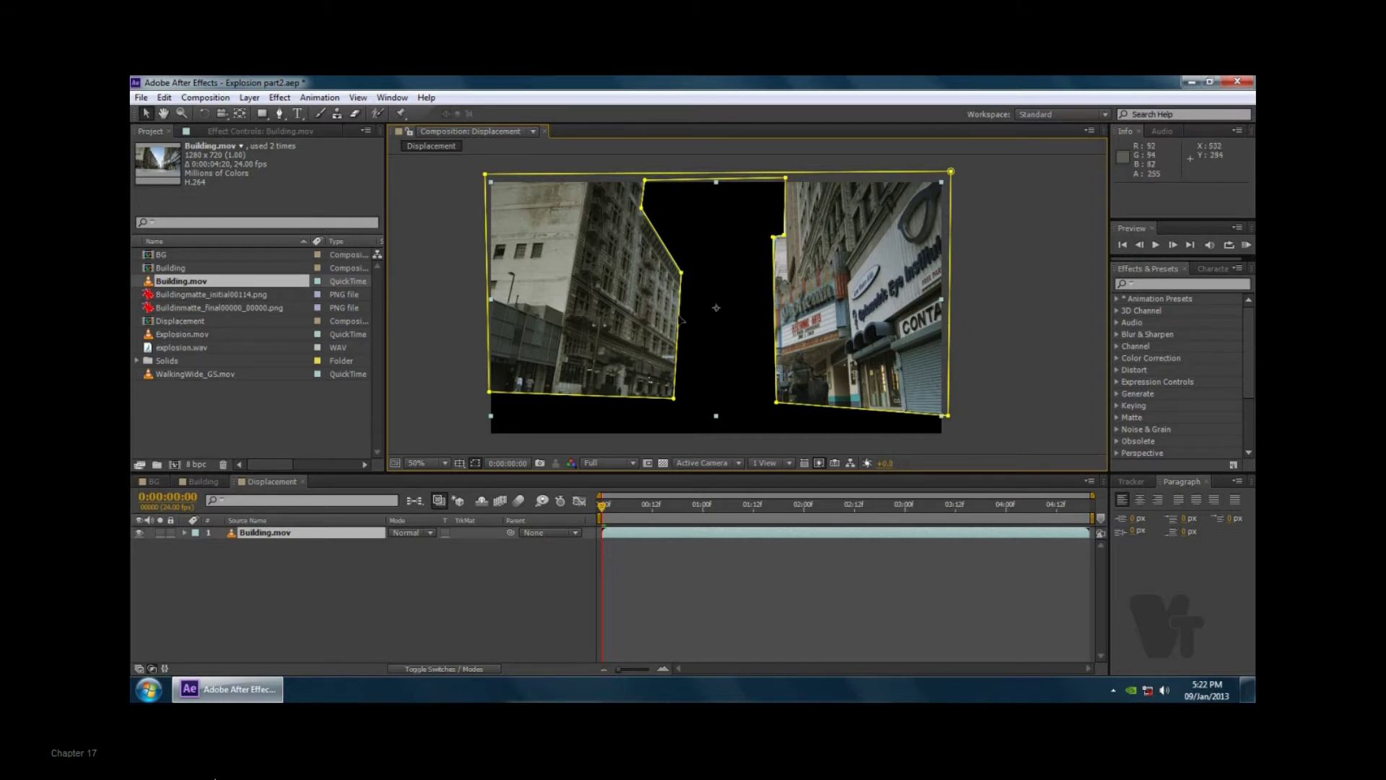
left_click(246, 560)
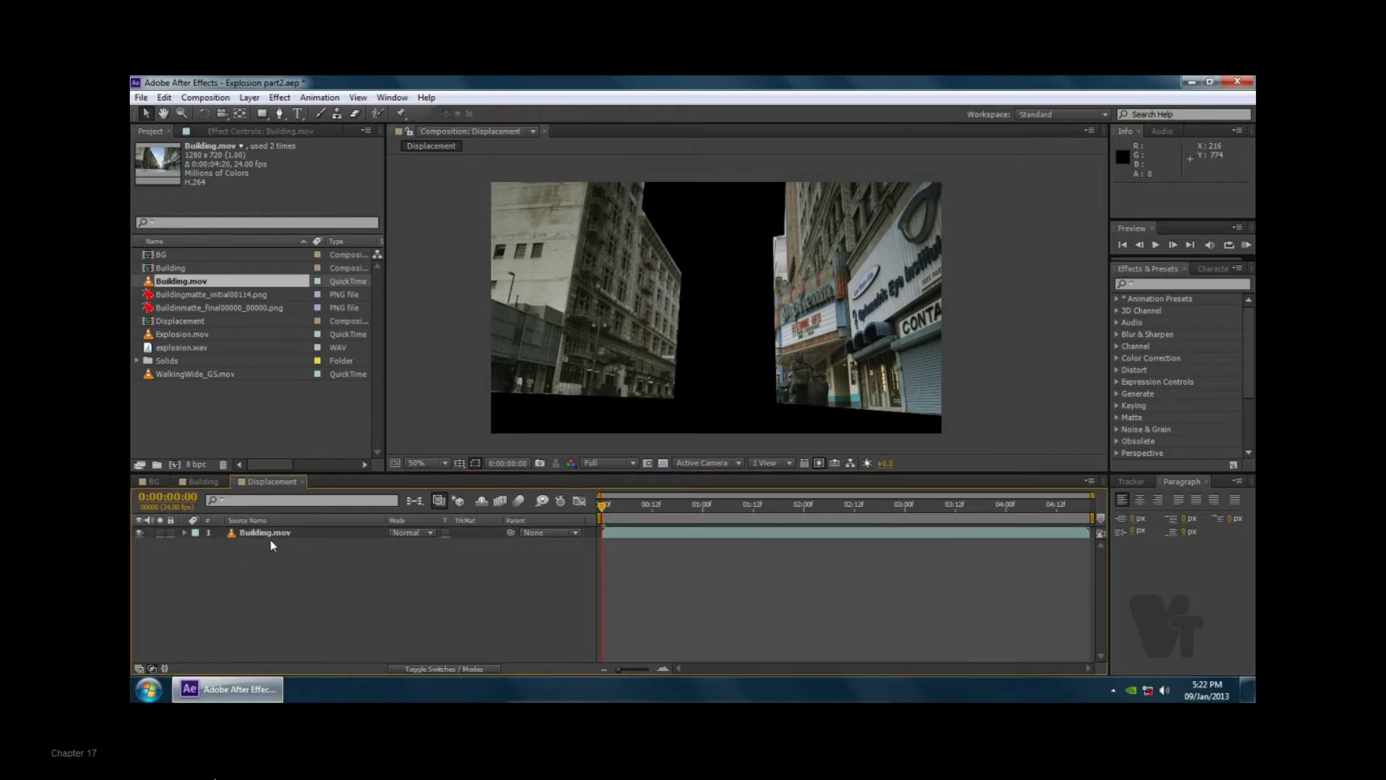
left_click(279, 536)
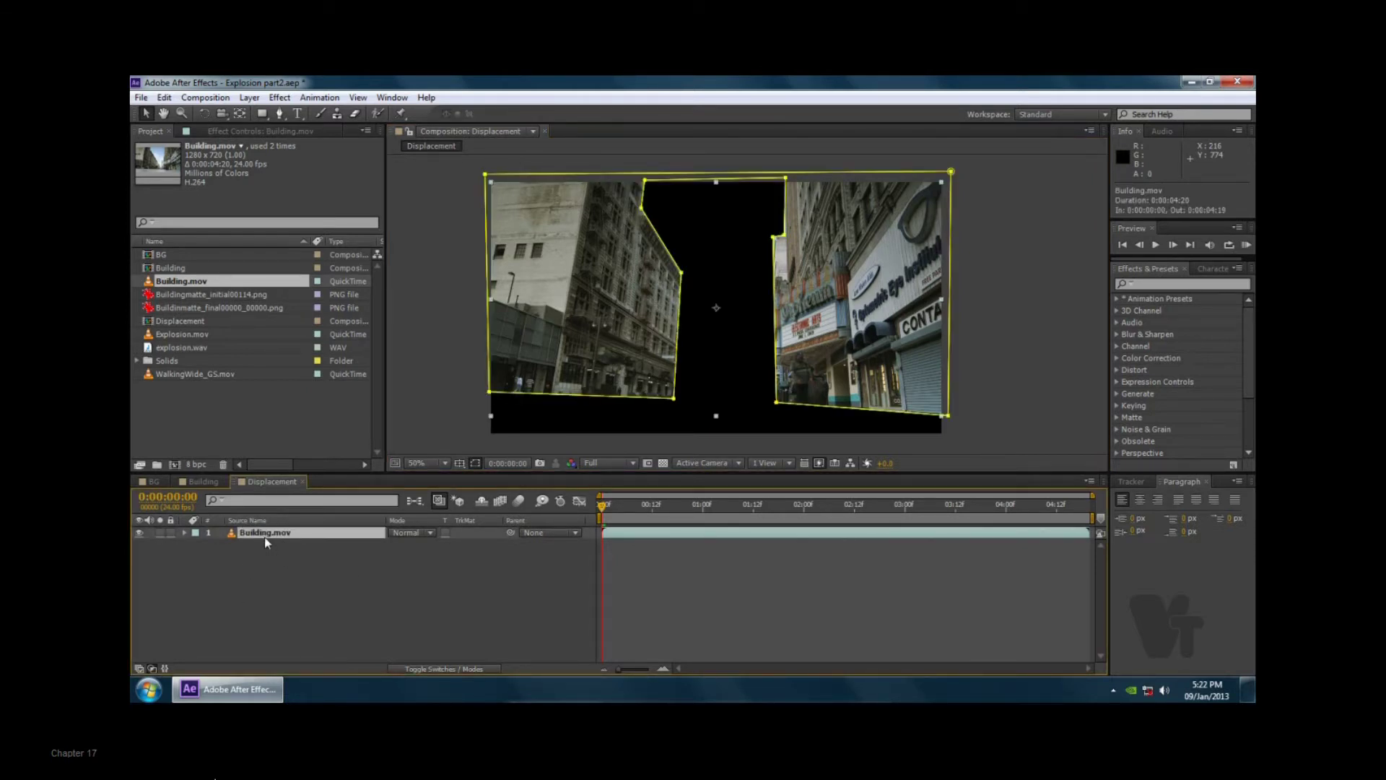
left_click(286, 557)
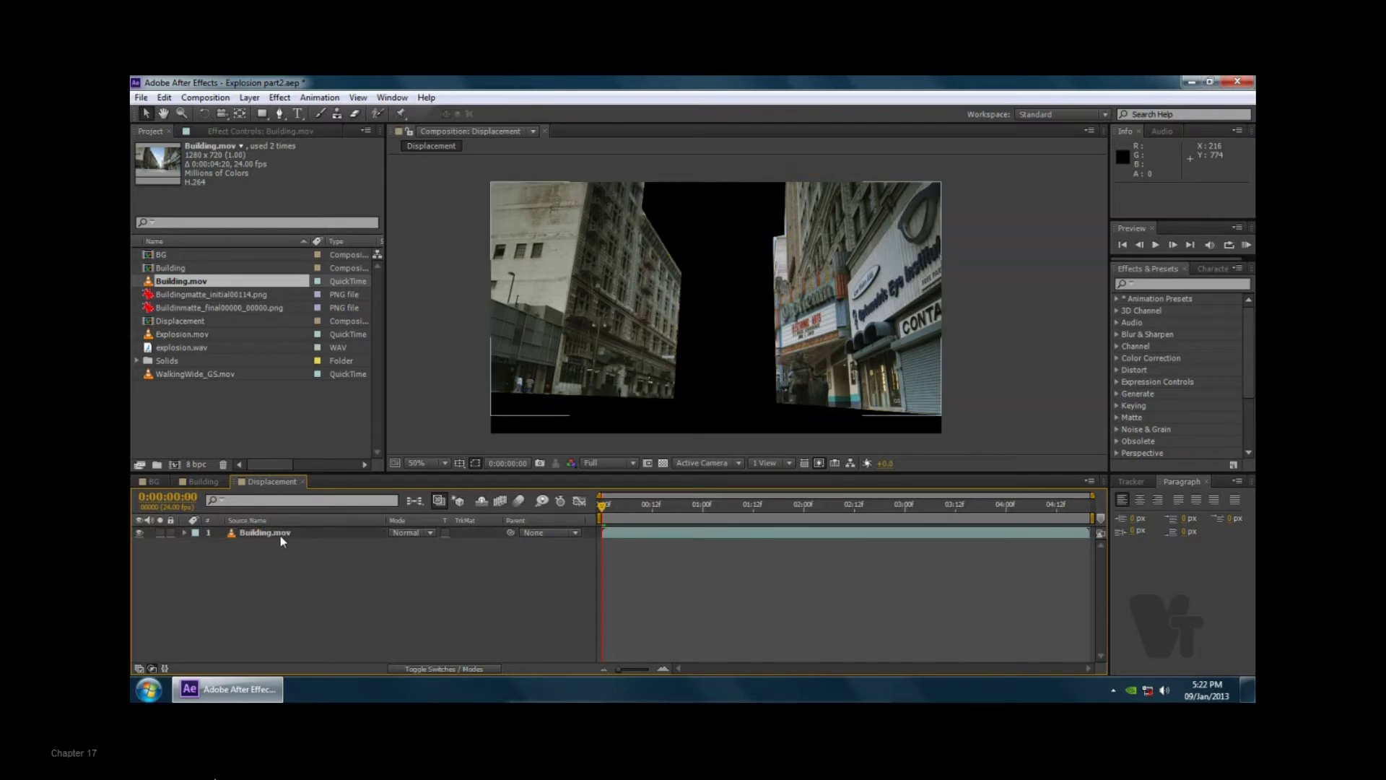
left_click(280, 536)
right_click(280, 536)
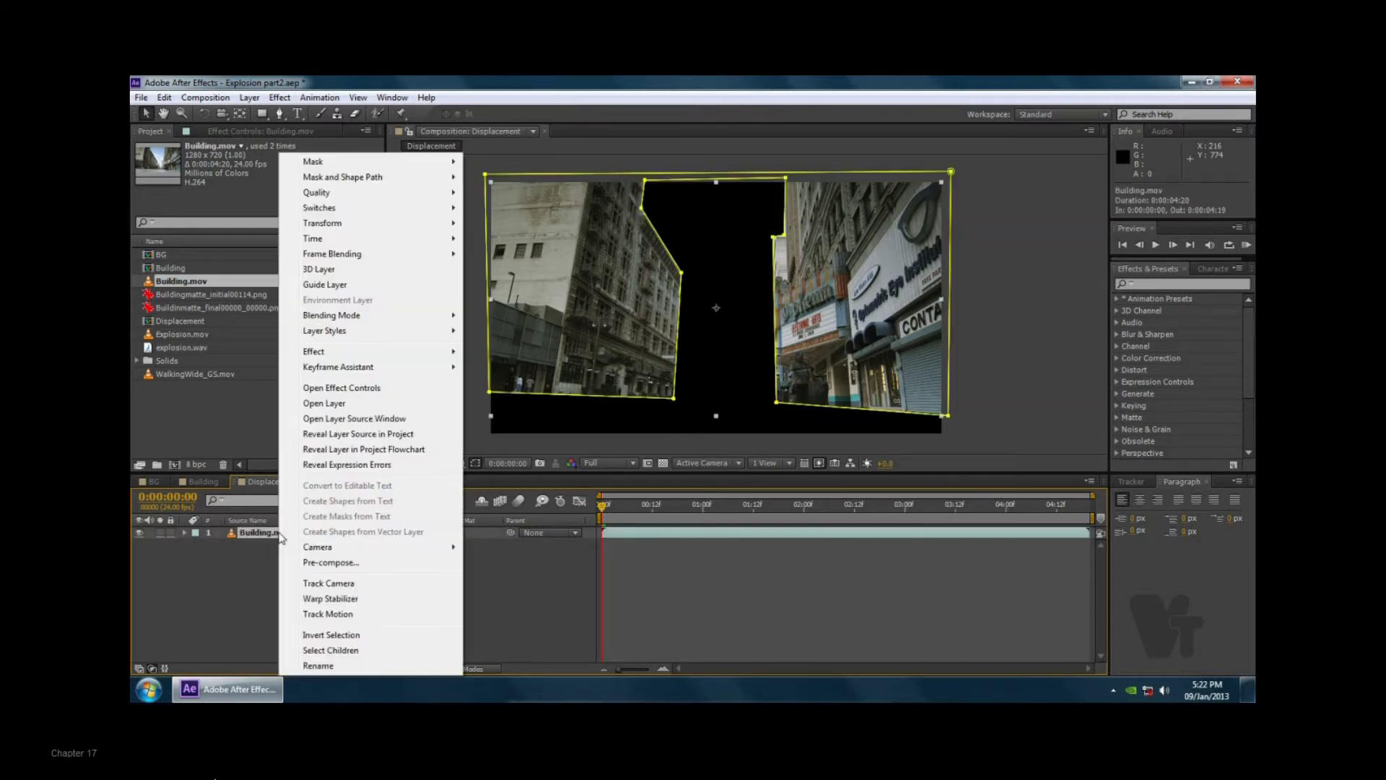
- Copy the masked Building.mov layer using the Edit menu
left_click(275, 538)
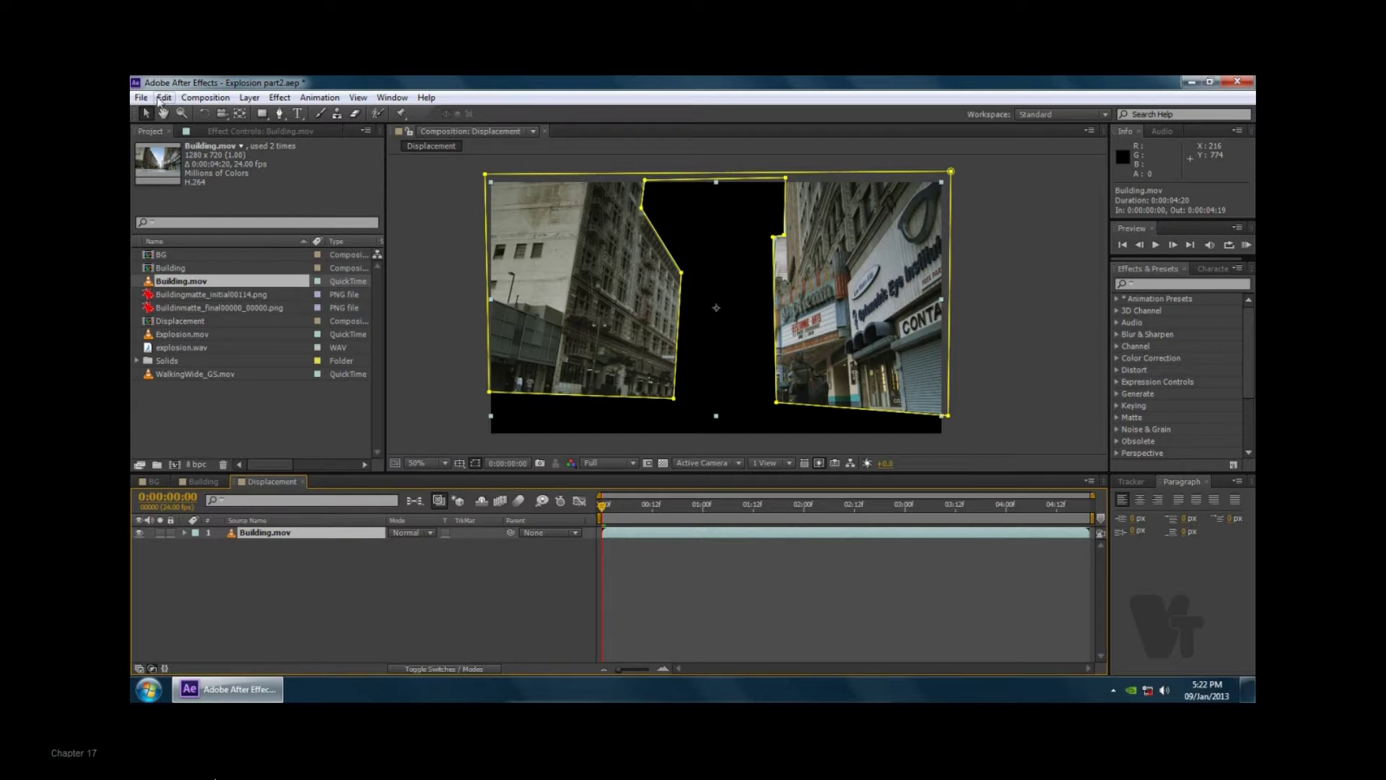
left_click(164, 97)
left_click(193, 182)
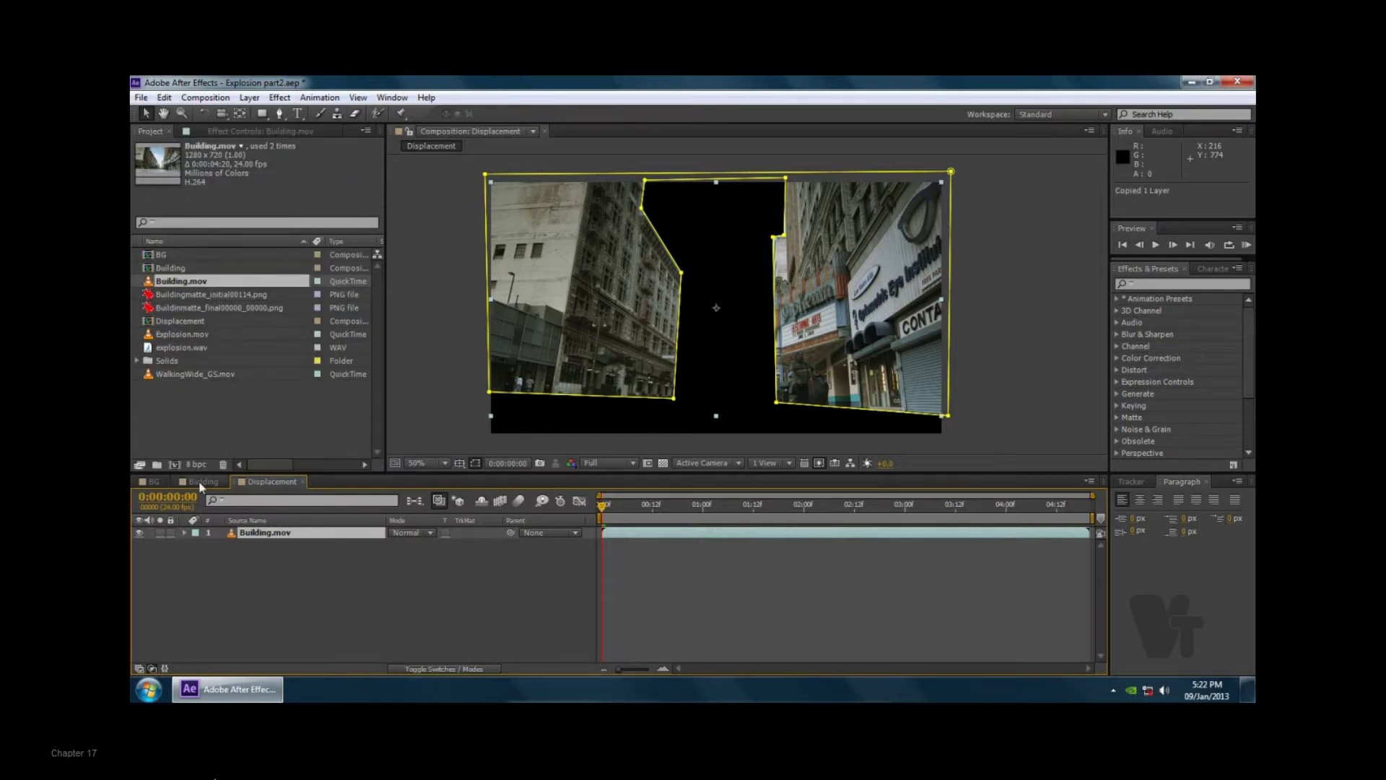
left_click(201, 482)
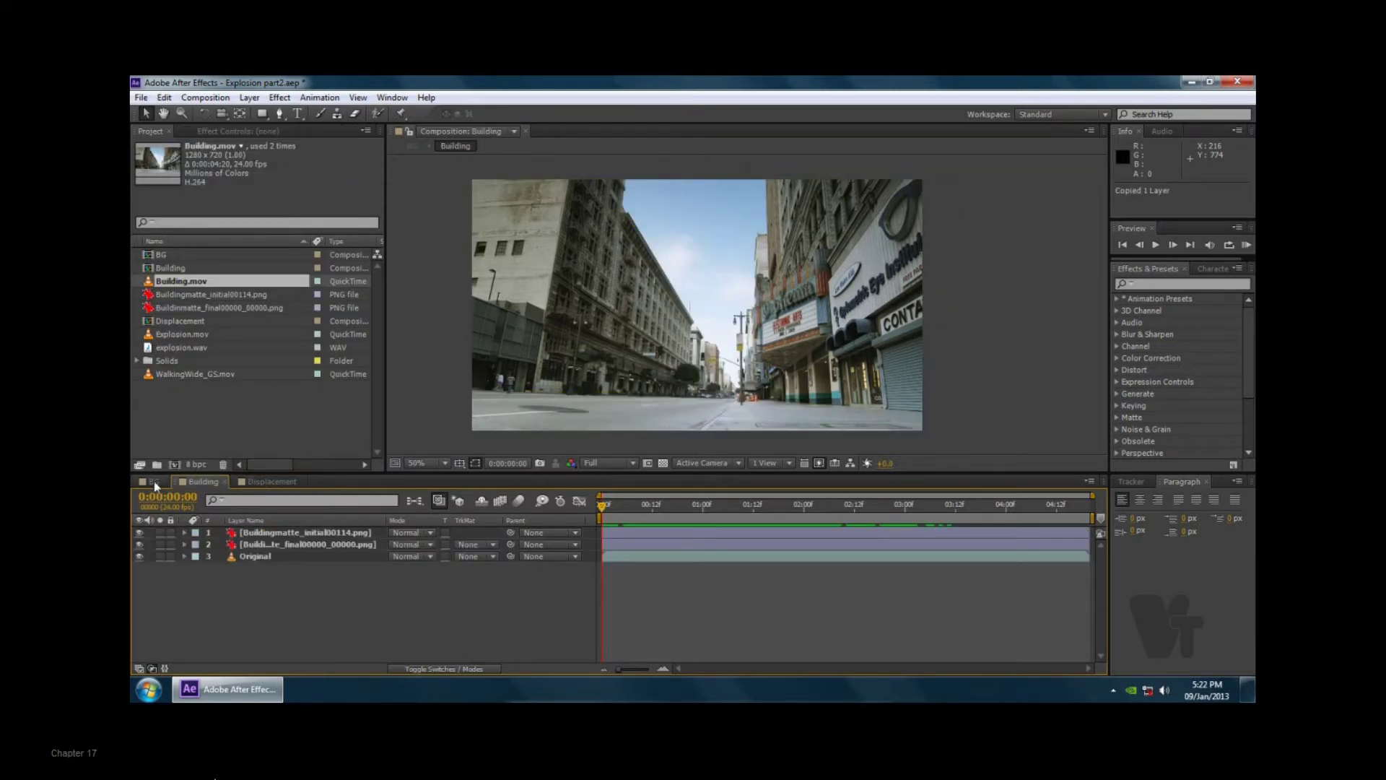
left_click(154, 481)
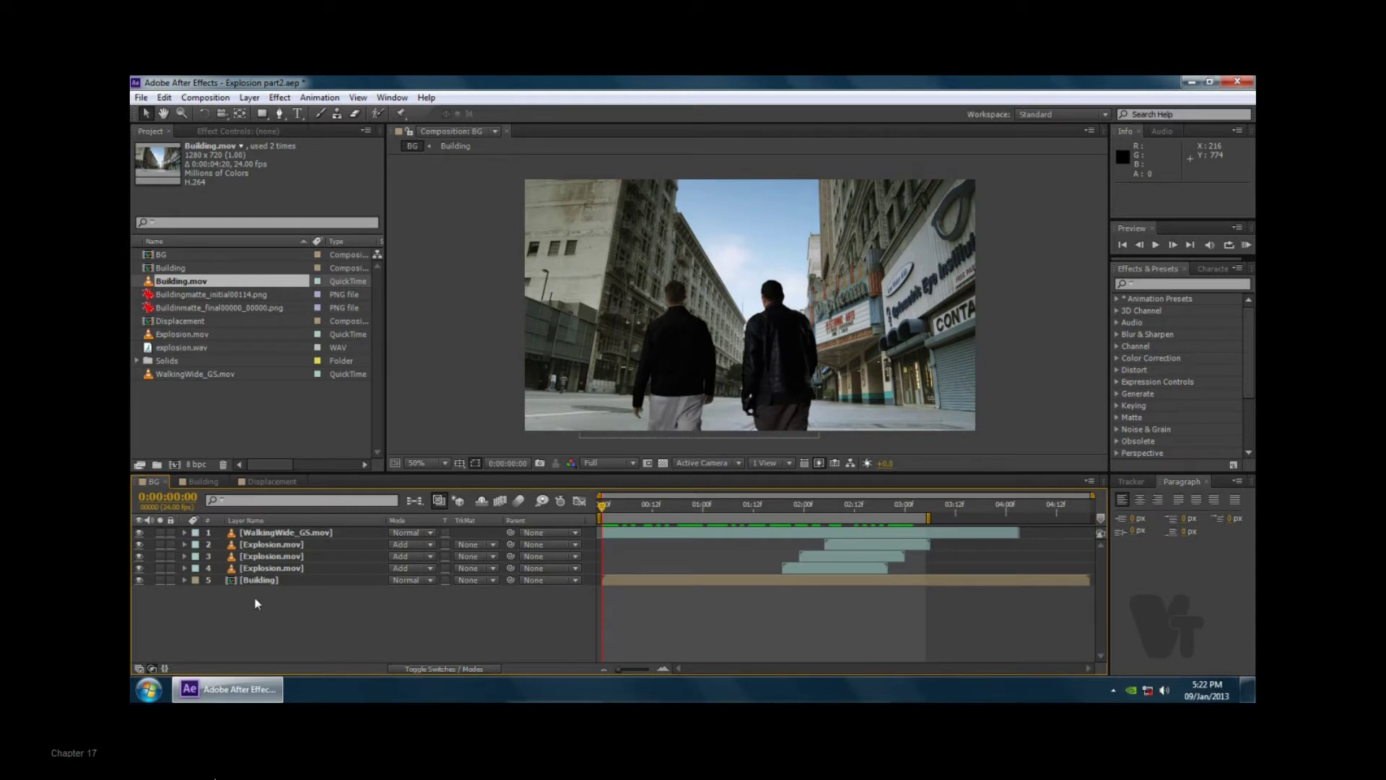
left_click(253, 482)
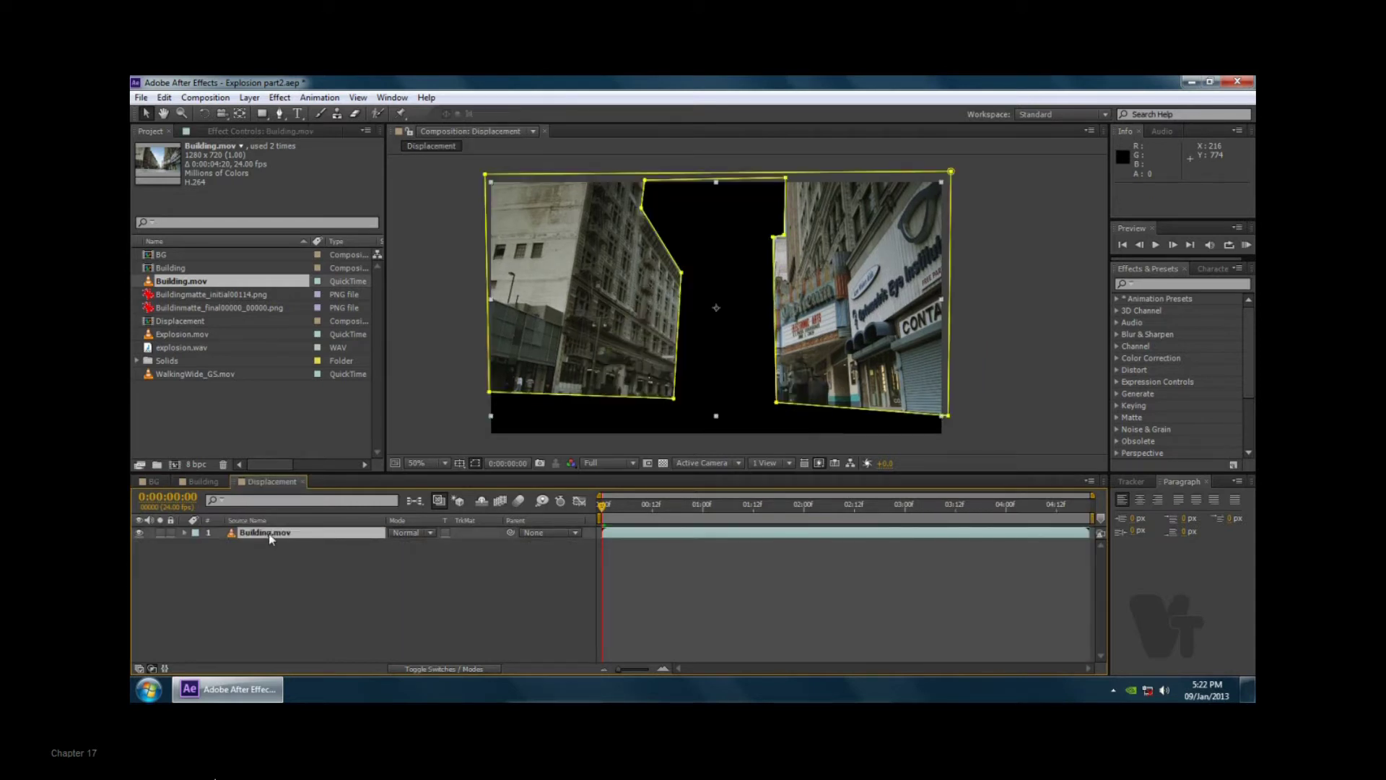
- Rename the masked layer to ROTO-BUILDINGS
key("Return")
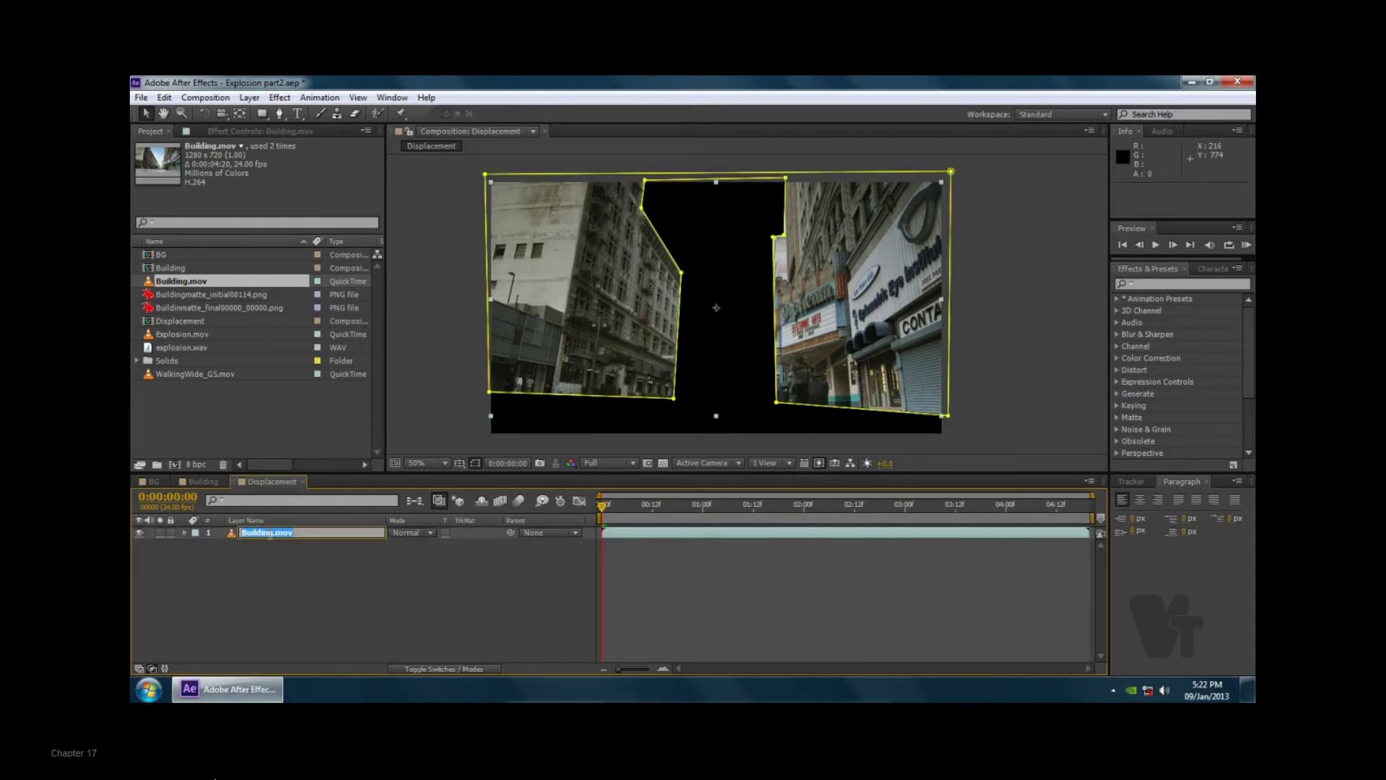
type("ROTO-BG")
key("Return")
key("Return")
key("BackSpace")
key("BackSpace")
type("BUIL")
type("DINGS")
key("Return")
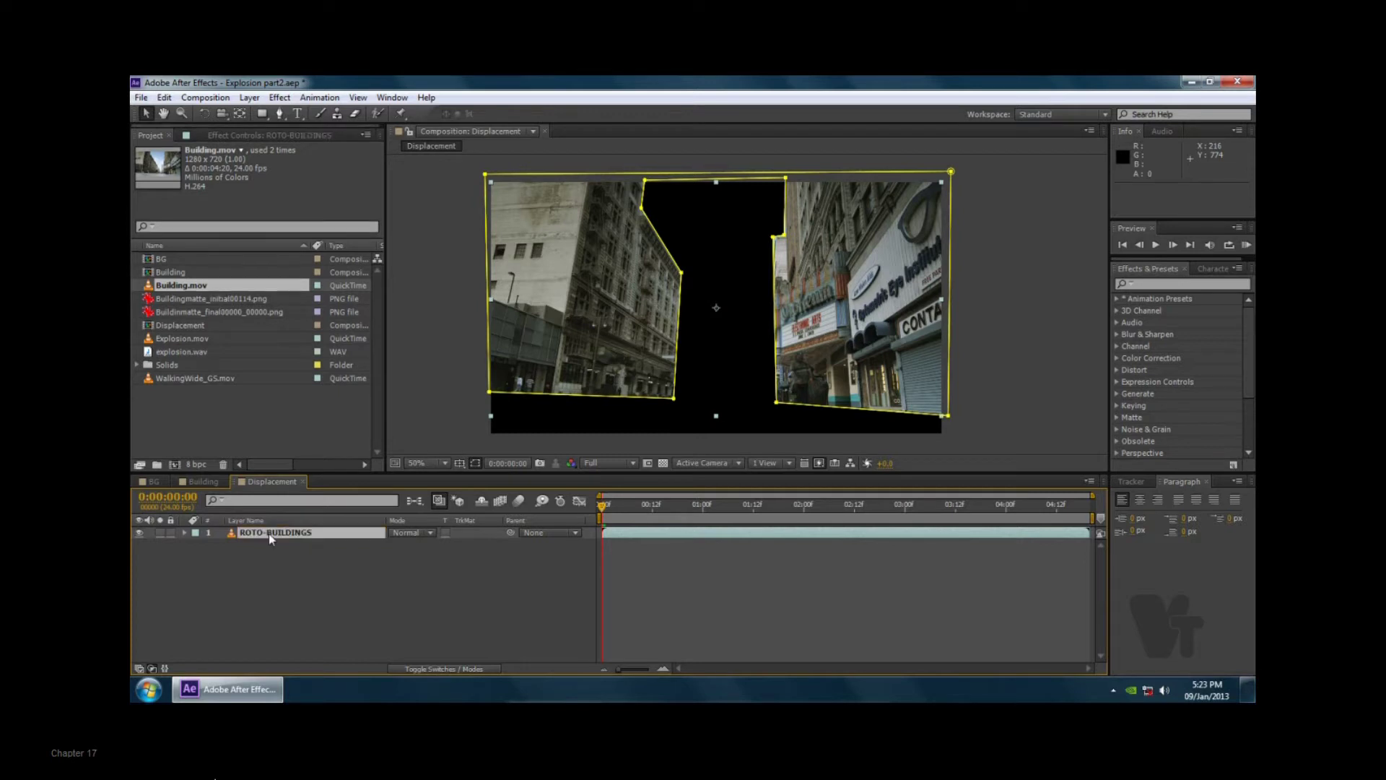
- Paste ROTO-BUILDINGS into the BG comp and turn its visibility off
key("ctrl+c")
left_click(203, 482)
left_click(153, 482)
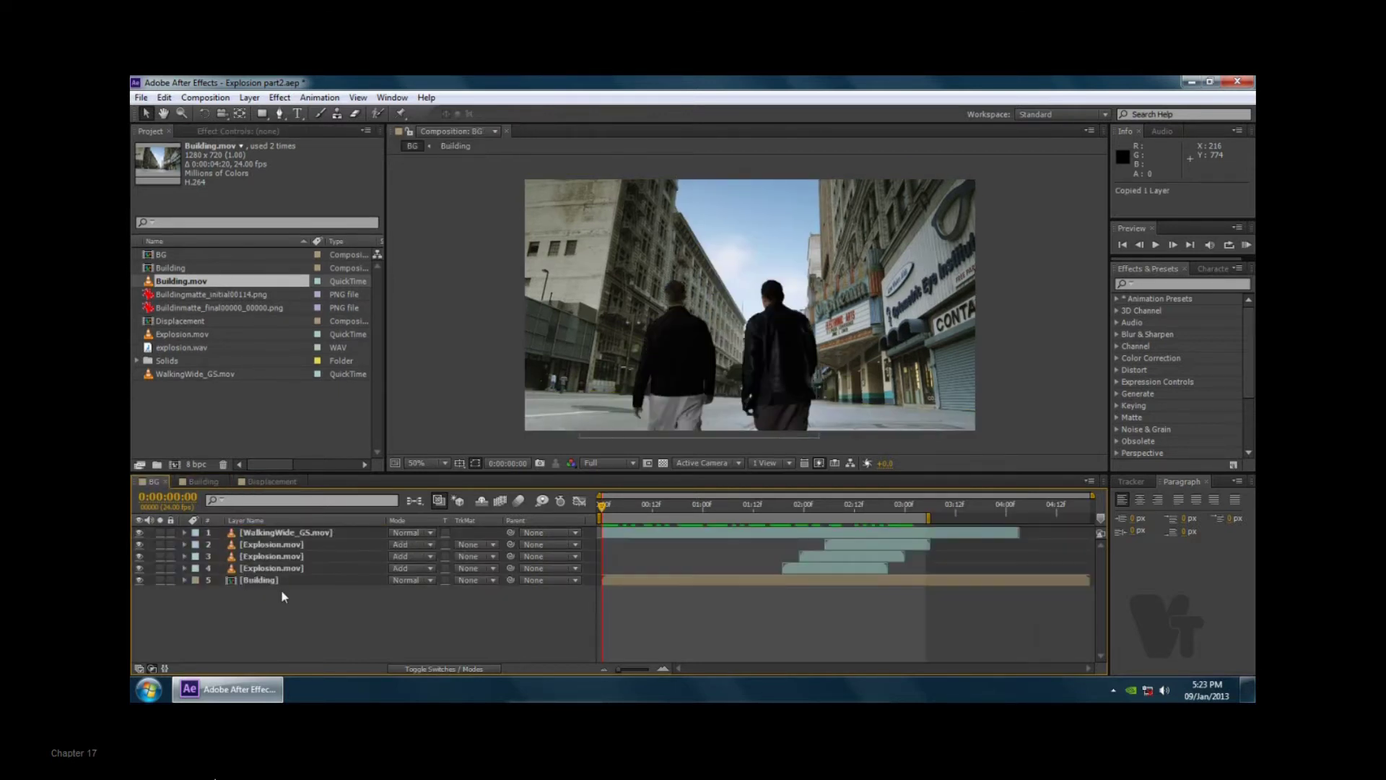
key("ctrl+v")
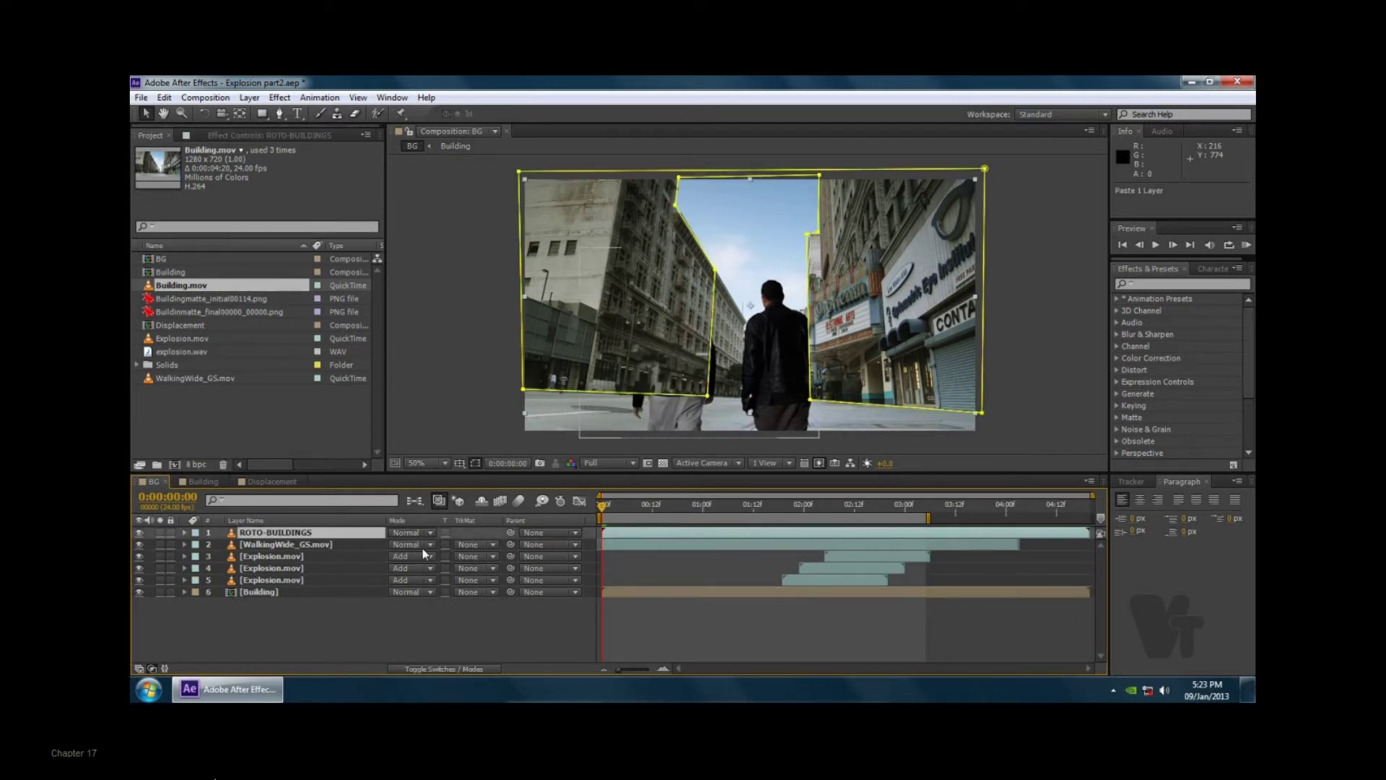
left_click(139, 532)
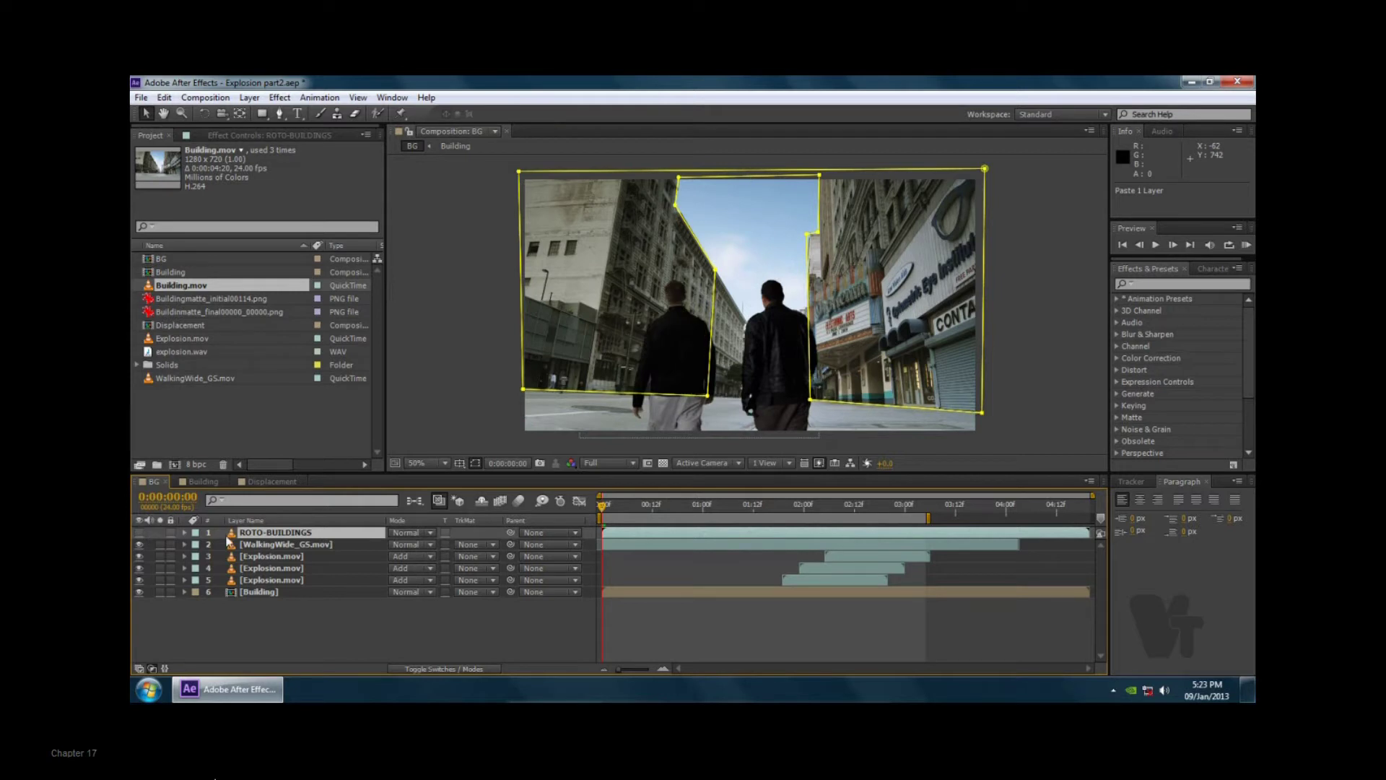
left_click(267, 481)
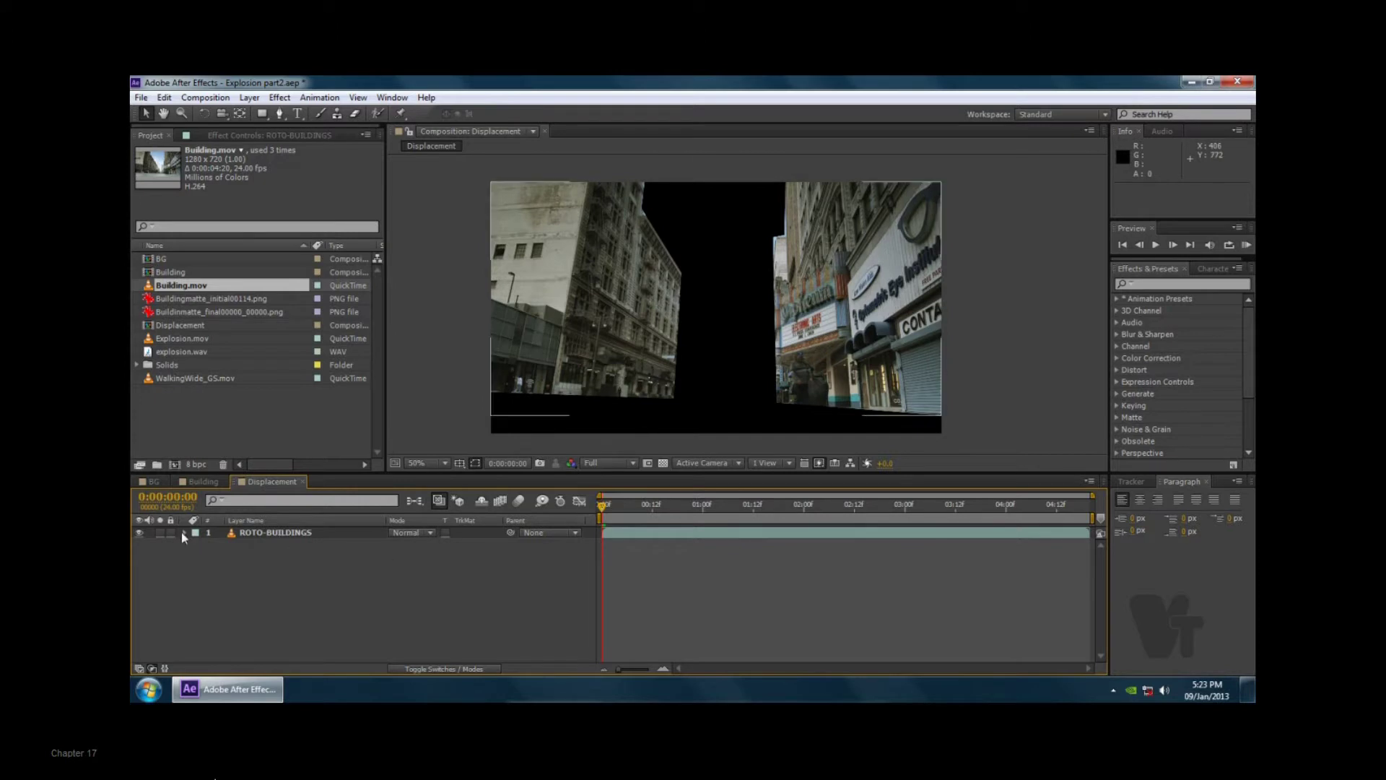
- Hide ROTO-BUILDINGS and create two new solids named black and white
left_click(140, 534)
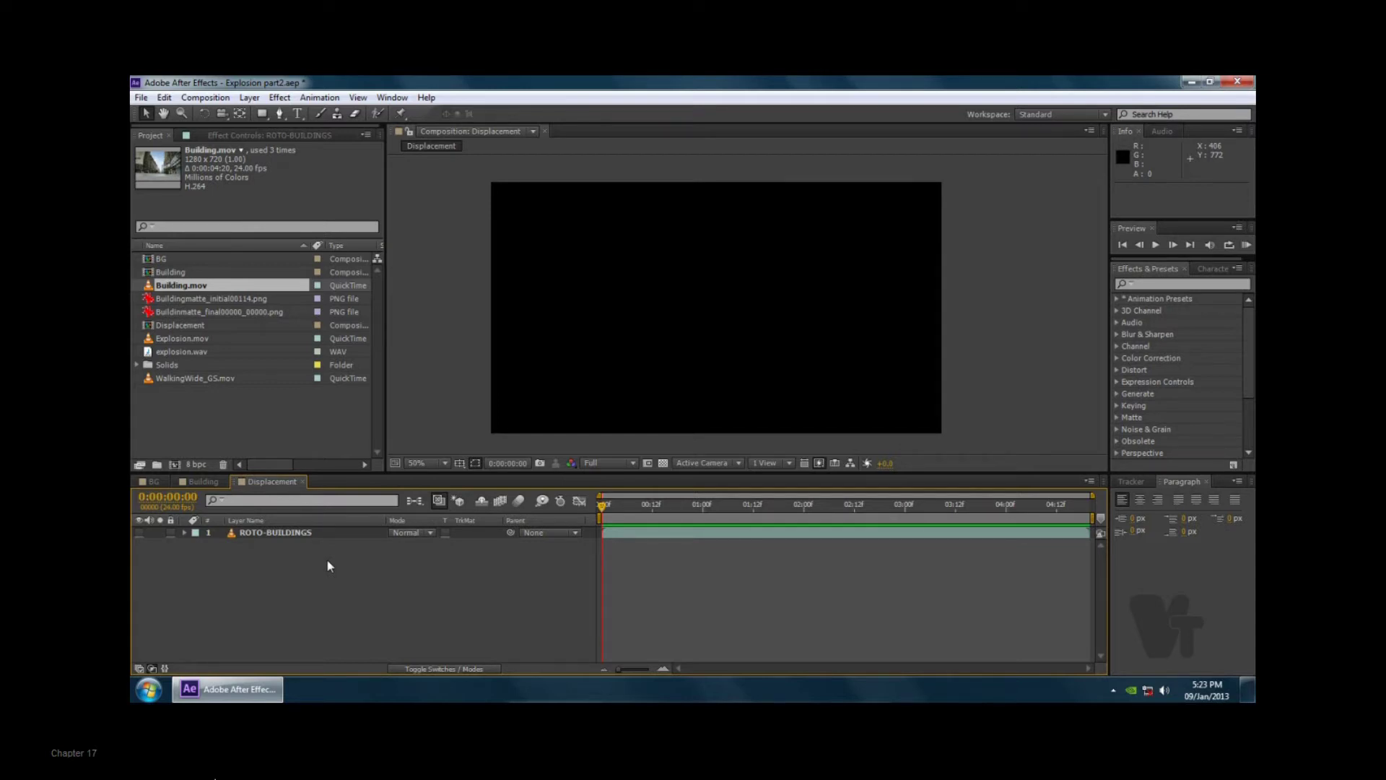
key("ctrl+y")
type("black")
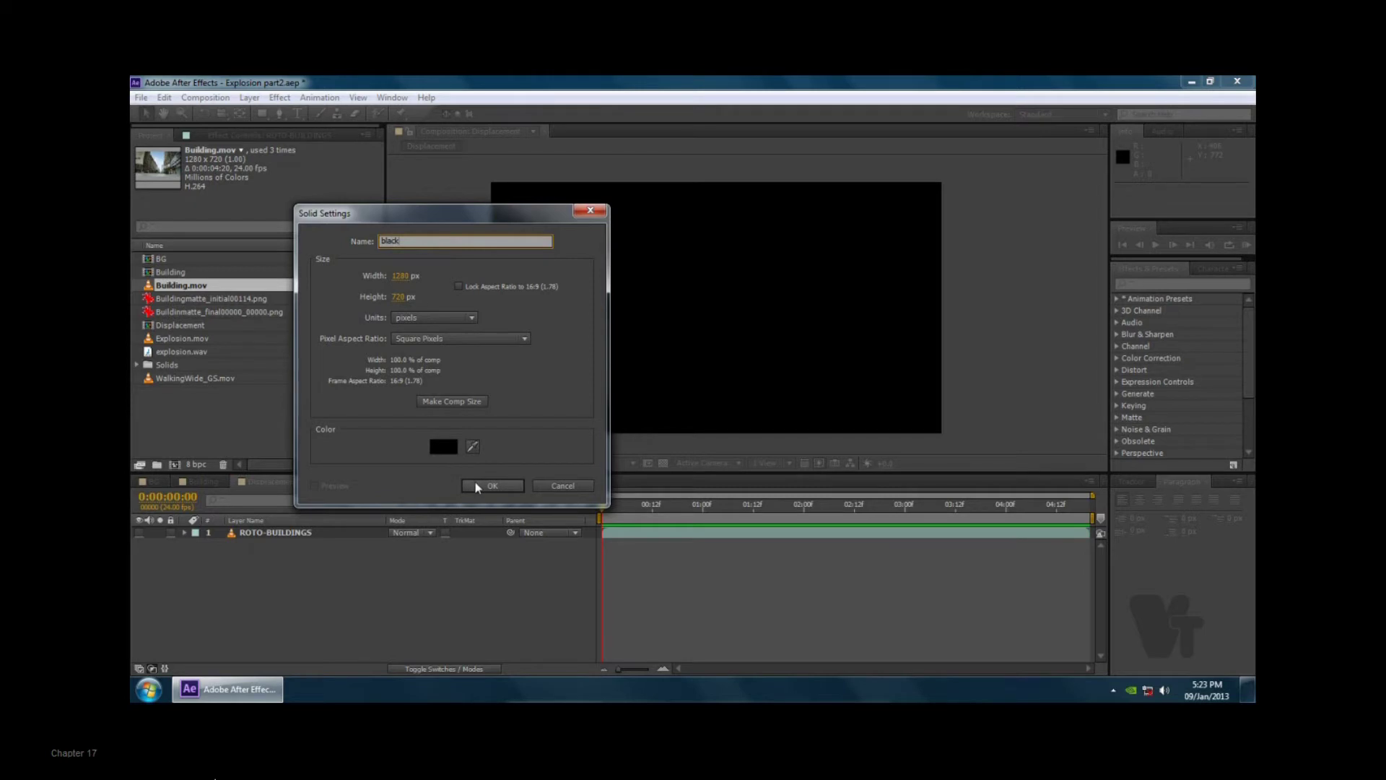
left_click(476, 486)
key("ctrl+y")
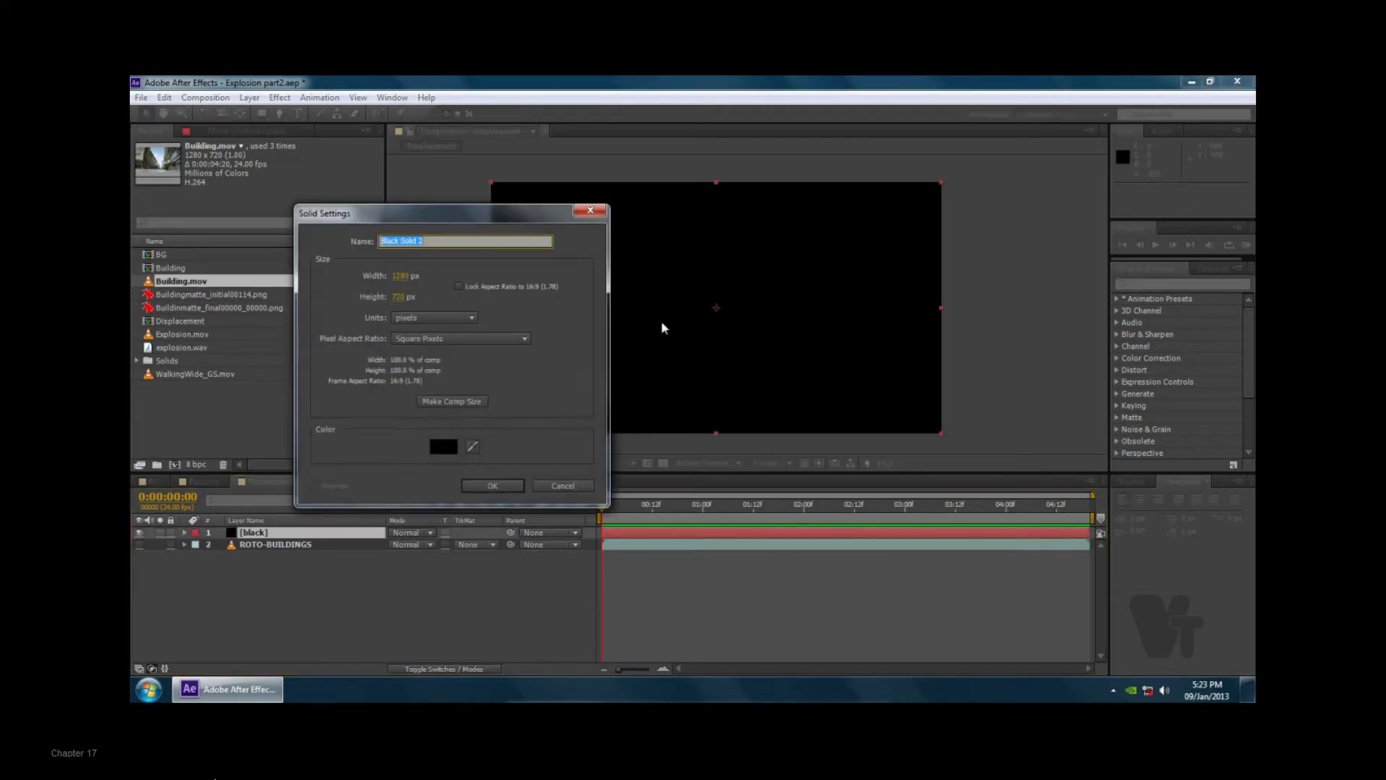
type("whiter")
key("BackSpace")
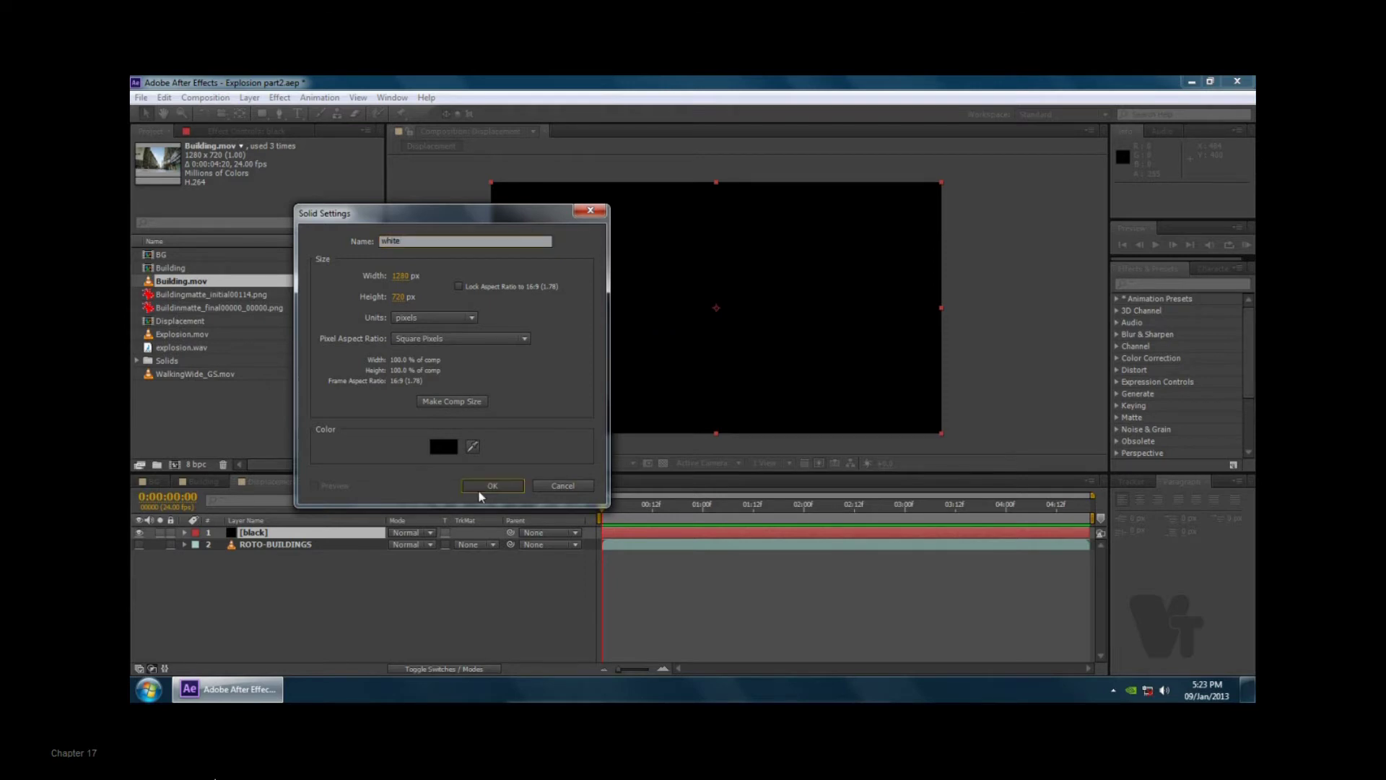
left_click(478, 488)
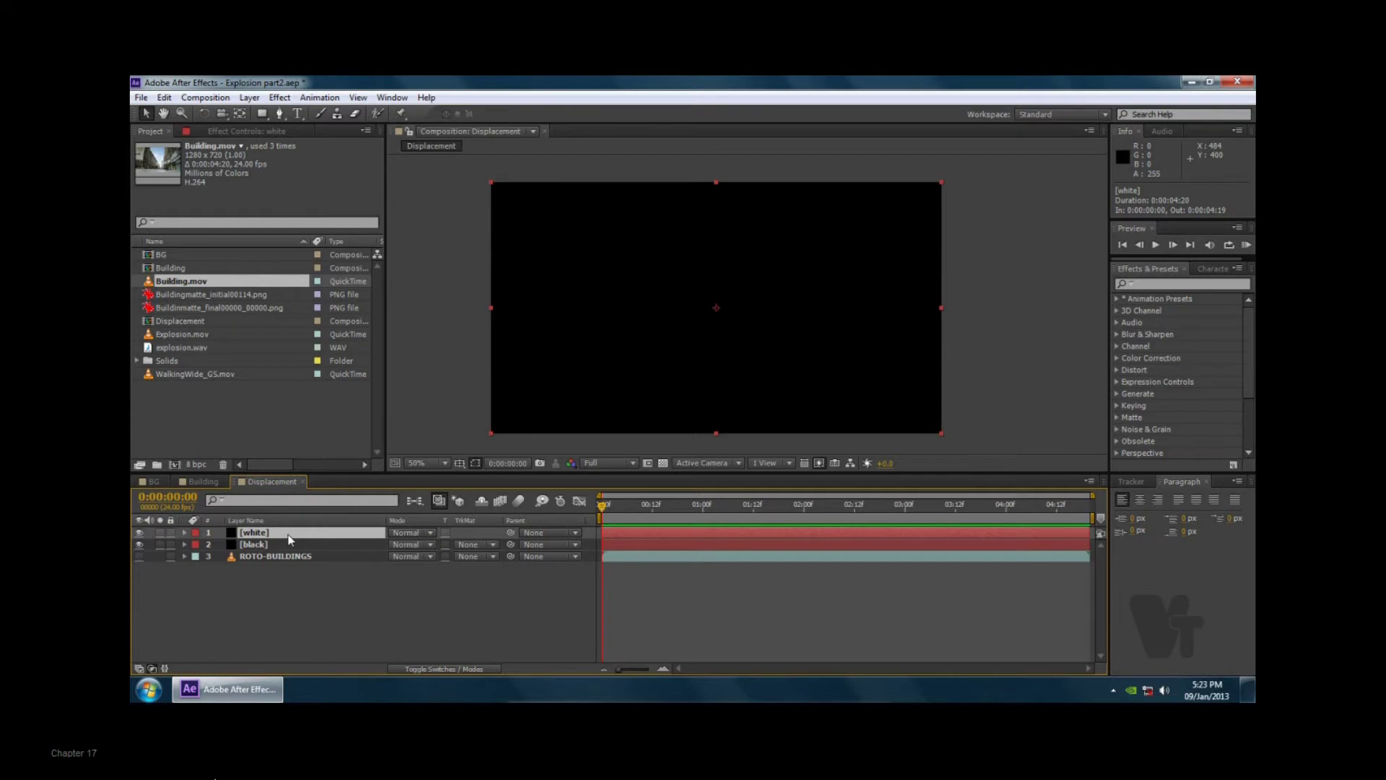
- Set the white solid's colour to pure white, FFFFFF
key("ctrl+shift+y")
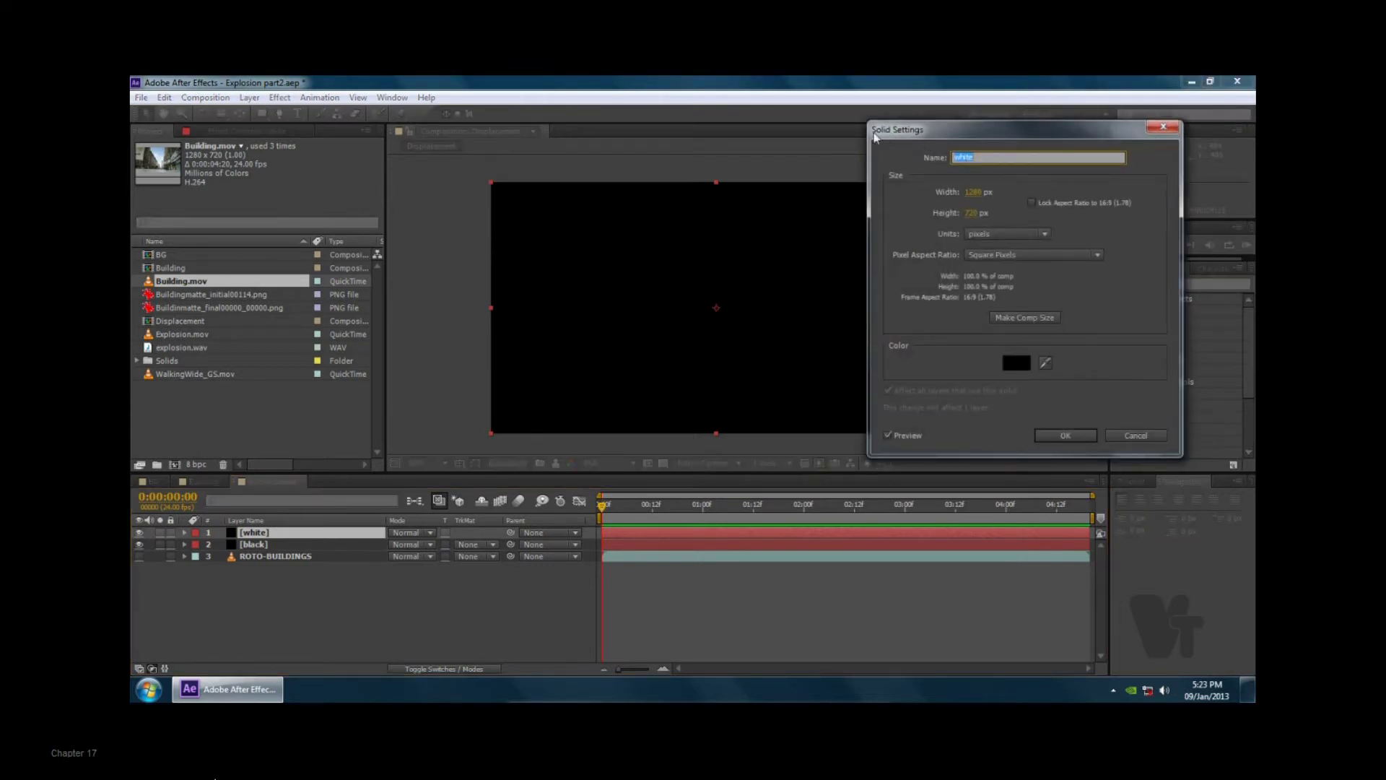
left_click(1015, 366)
type("FFFFFF")
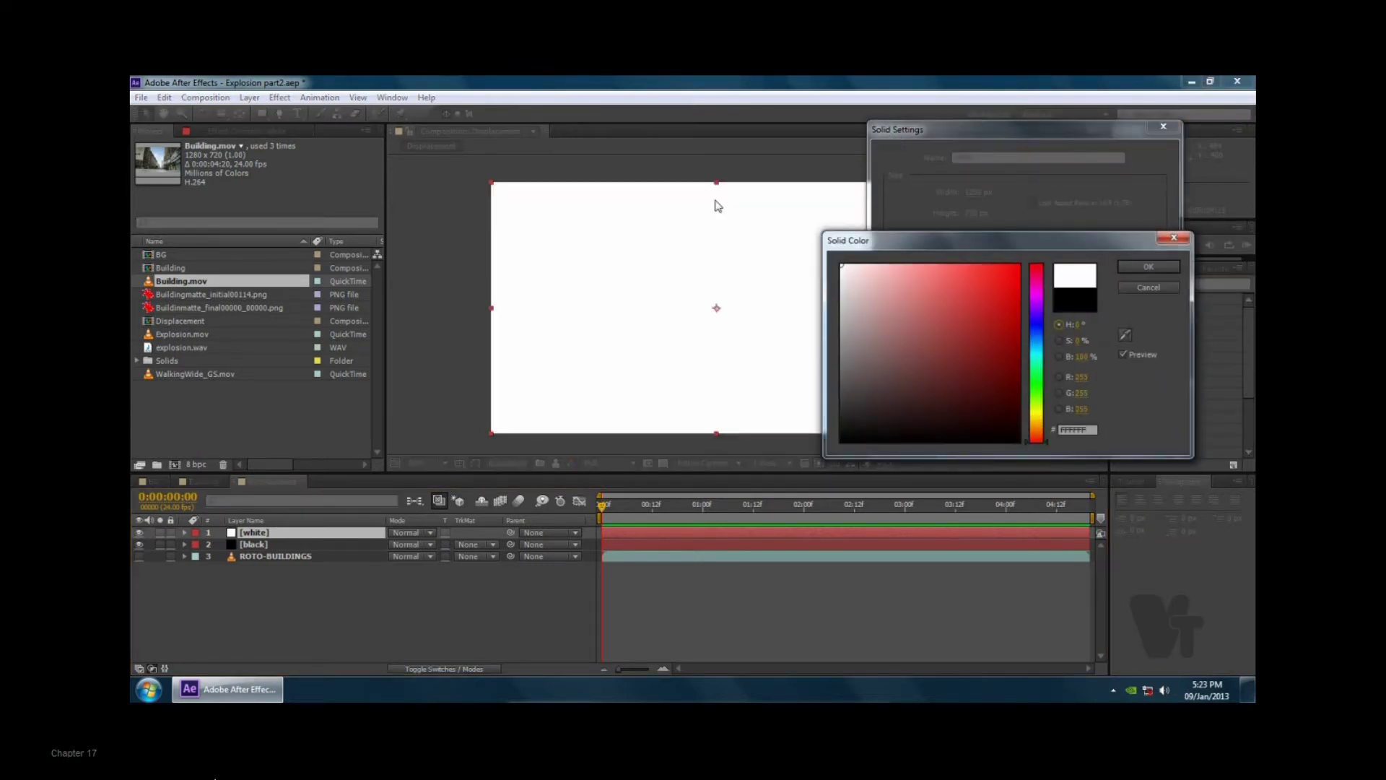
left_click(1149, 267)
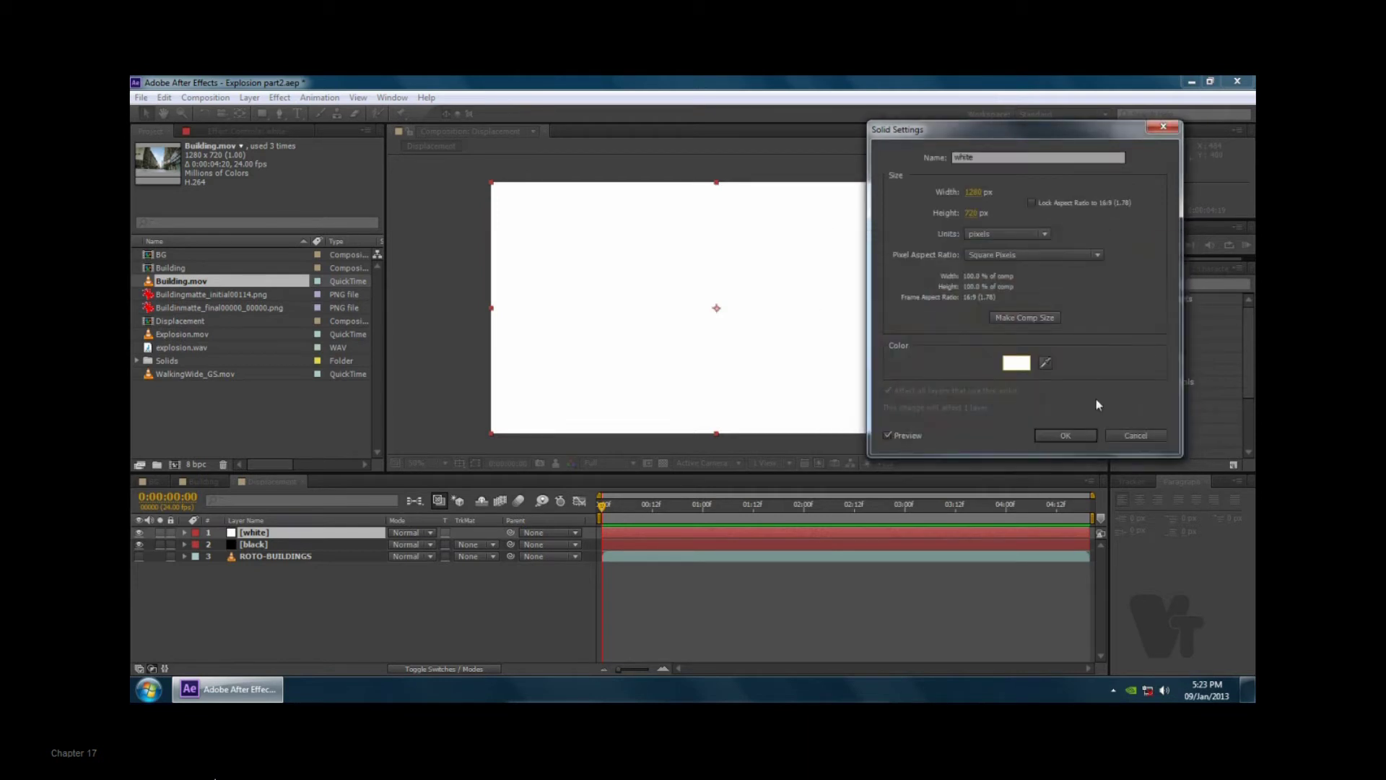
left_click(1072, 431)
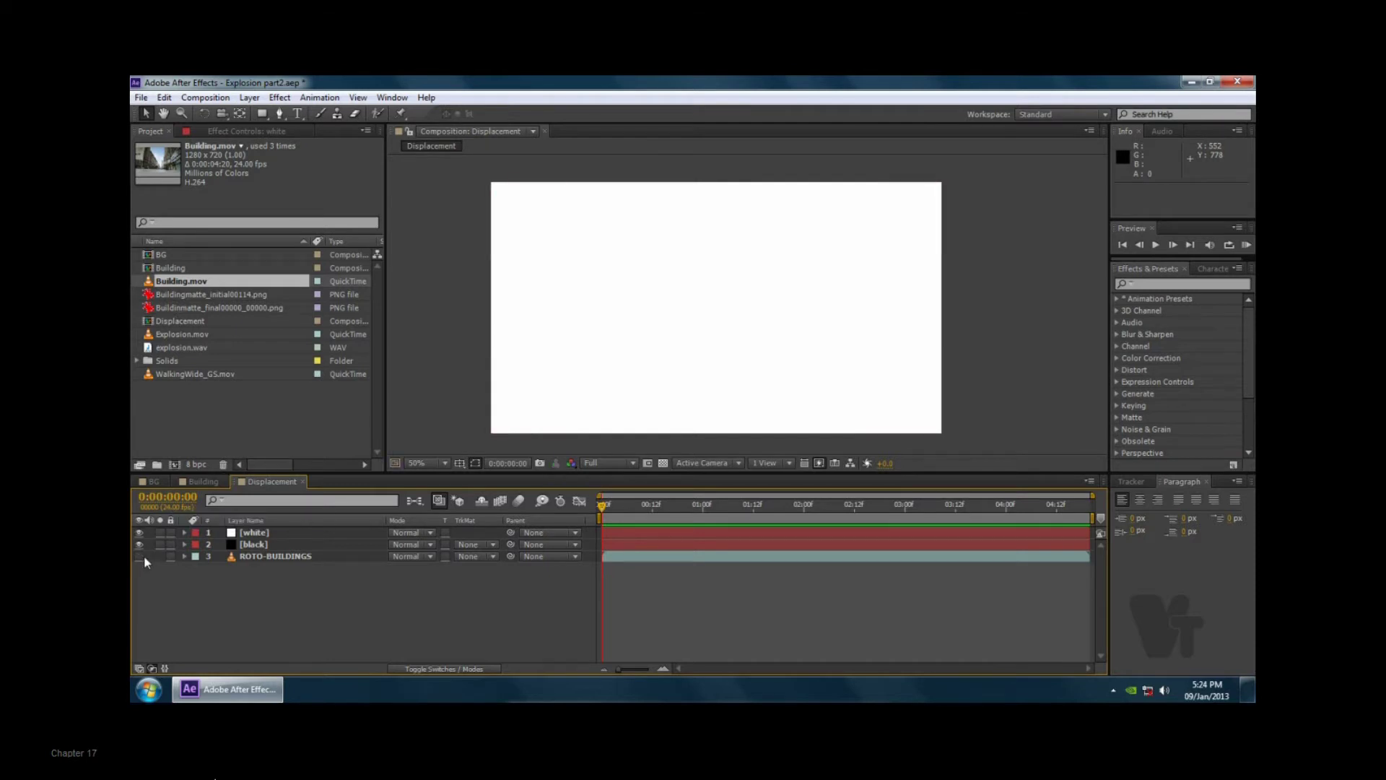
left_click(266, 561)
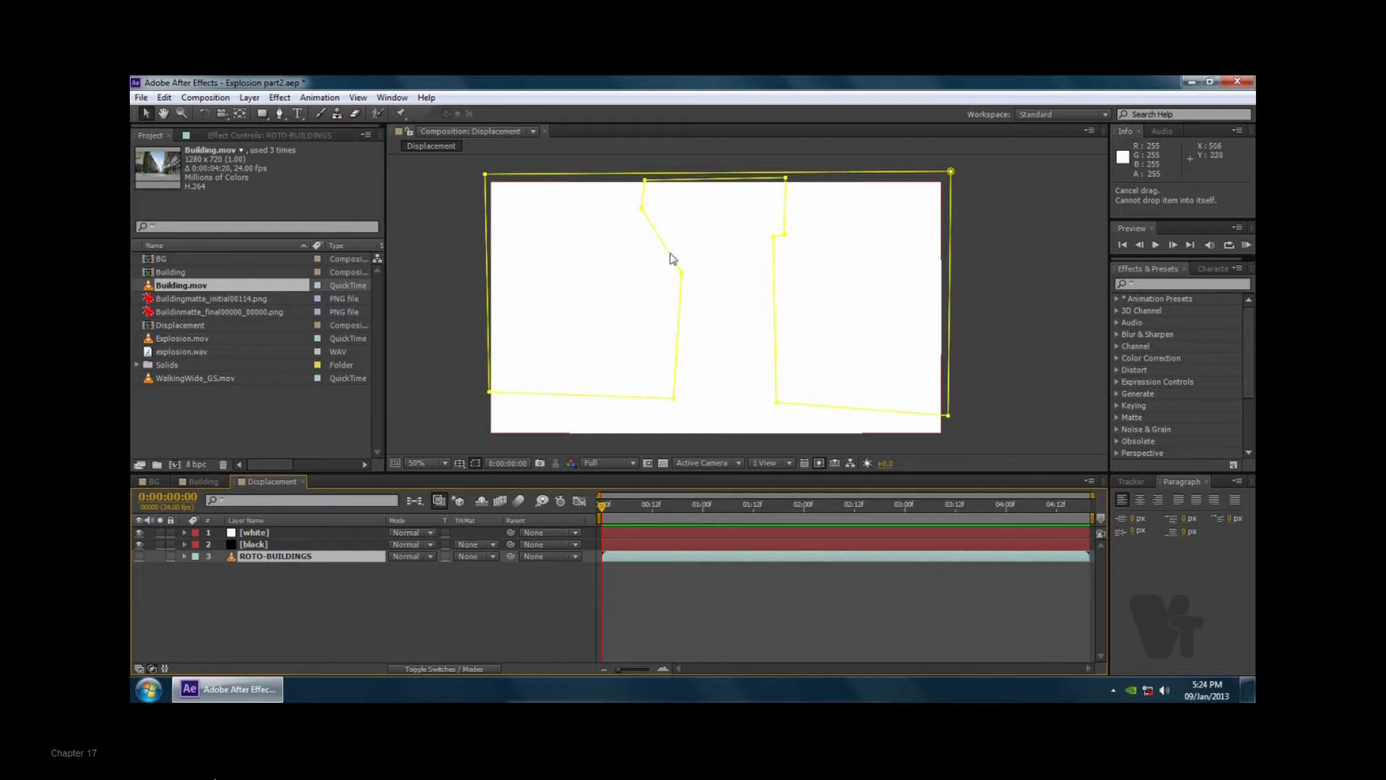
- Draw a tall, thin rectangle mask on the white solid
left_click(284, 531)
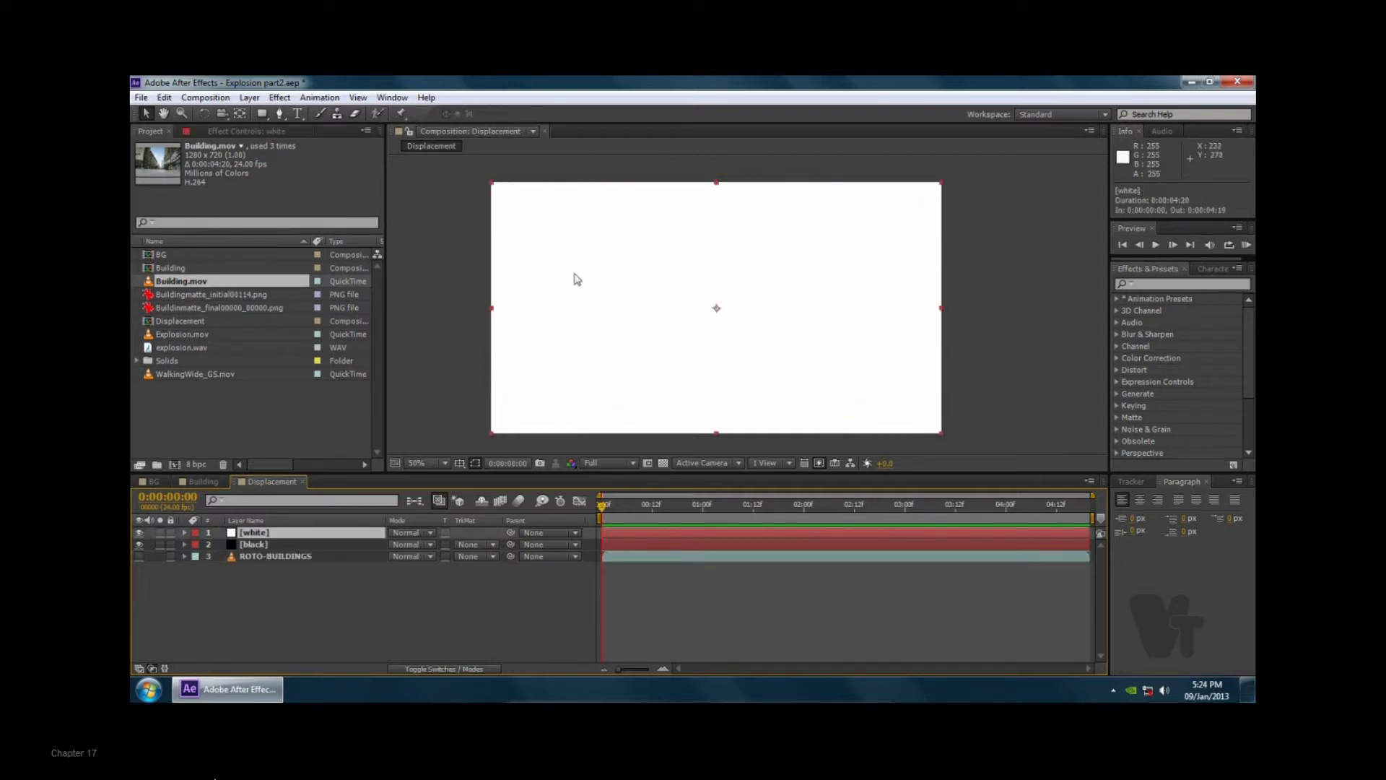
key("q")
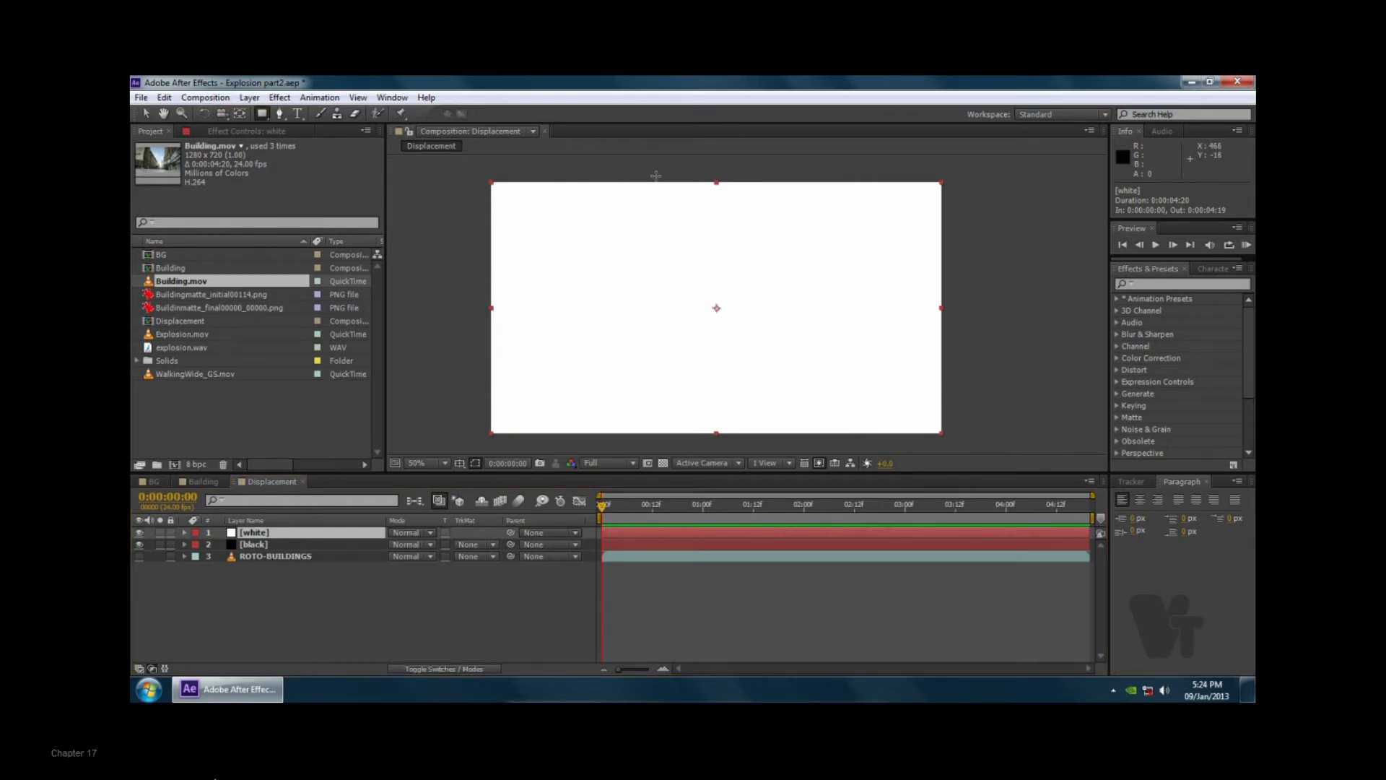
left_click_drag(655, 175, 663, 436)
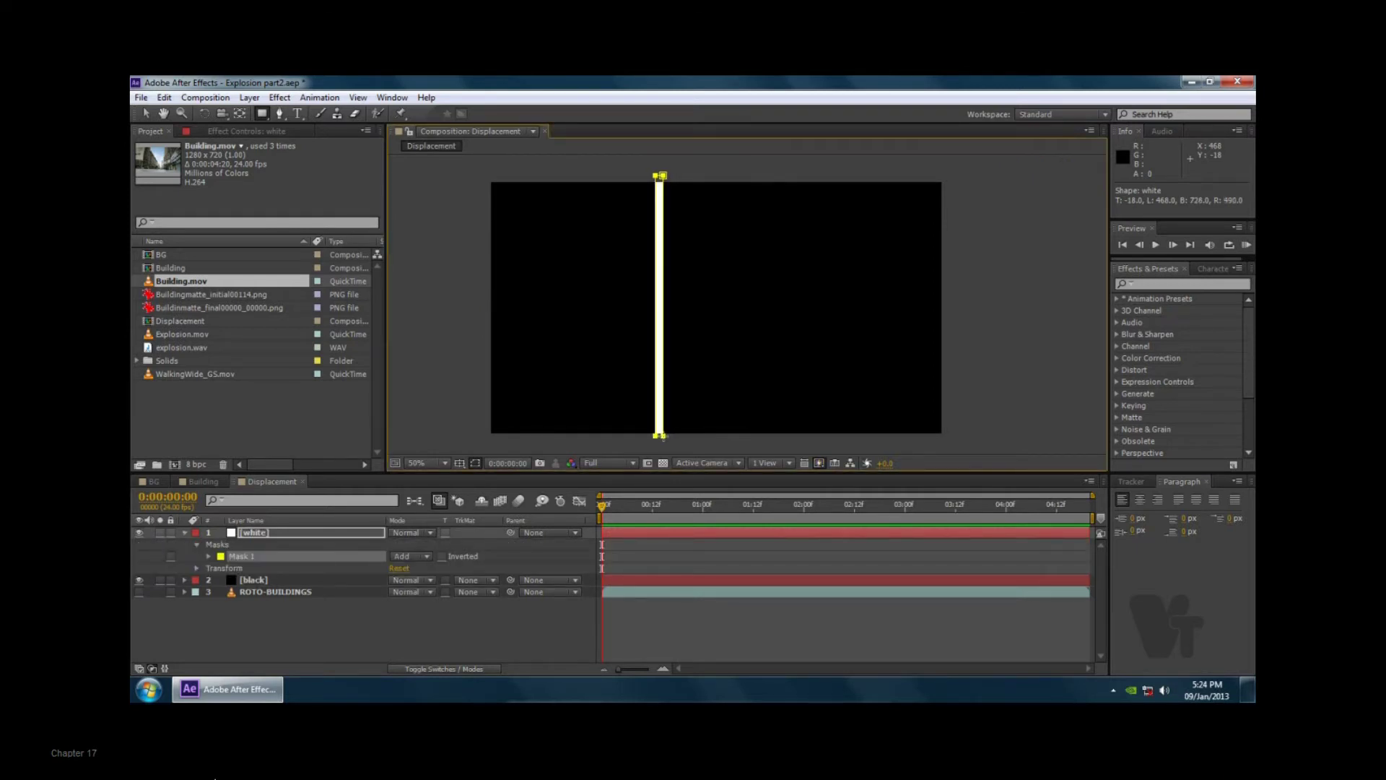
left_click(146, 113)
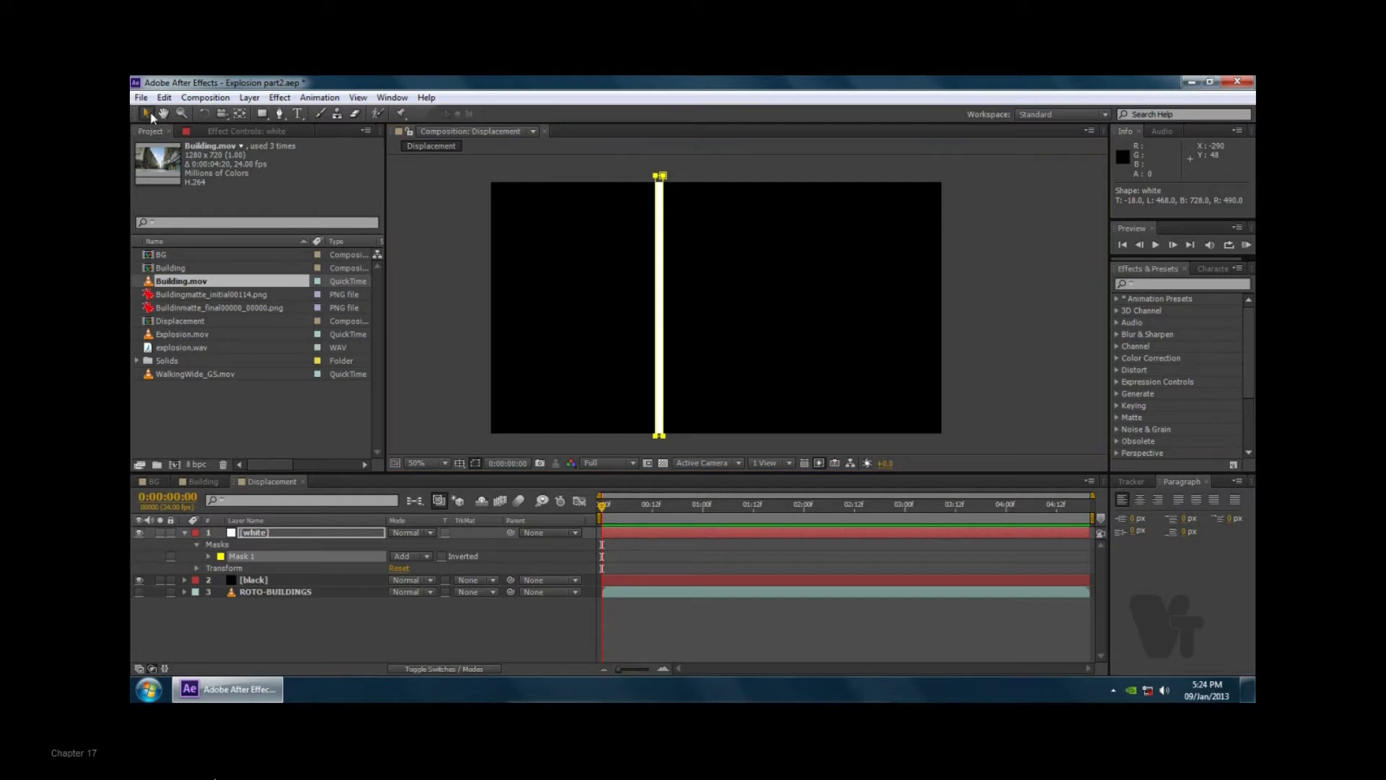
- Nudge the white strip and ROTO-BUILDINGS, undoing the shifts, to check their alignment
left_click(293, 592)
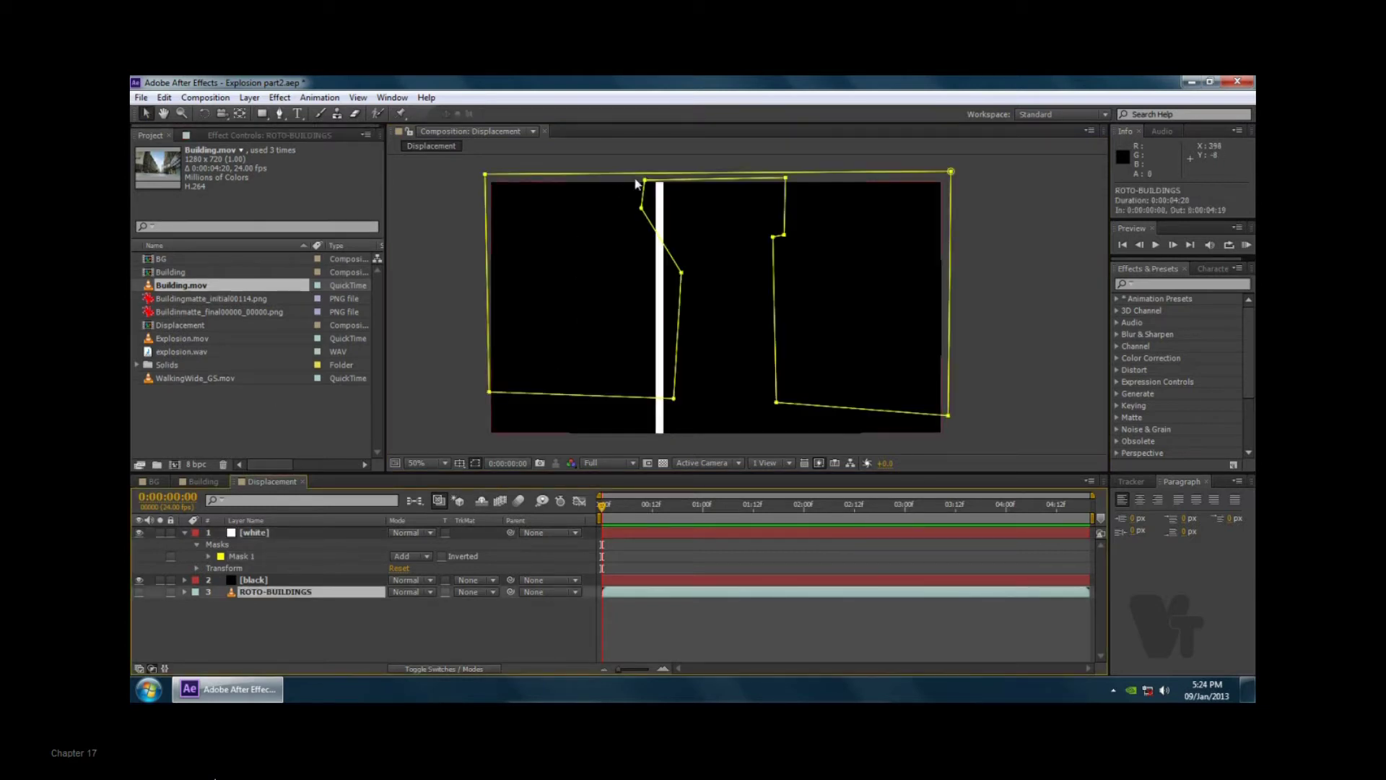
left_click(341, 533)
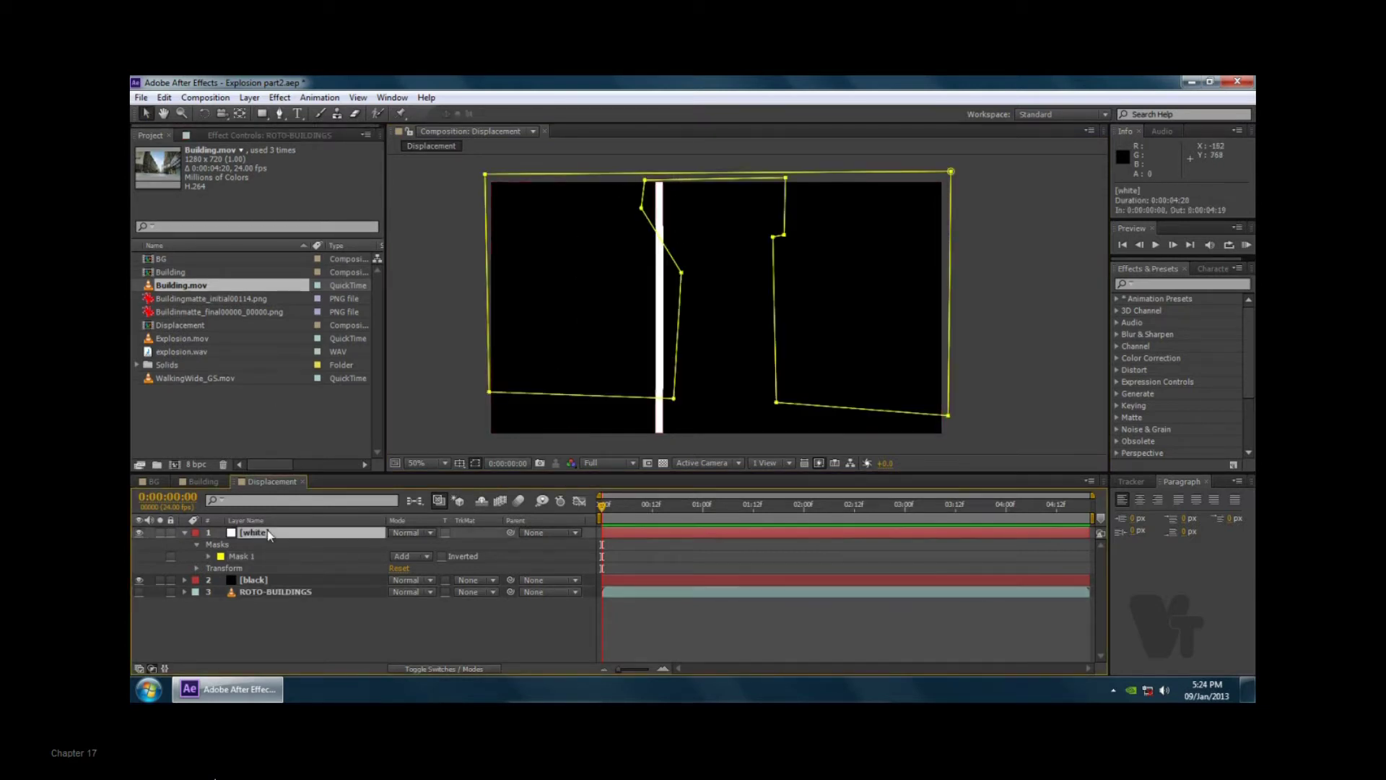
key("Right")
key("Right")
key("Right")
key("Right")
key("Right")
key("Right")
key("Right")
key("Right")
key("Right")
key("Right")
key("Right")
left_click(291, 591)
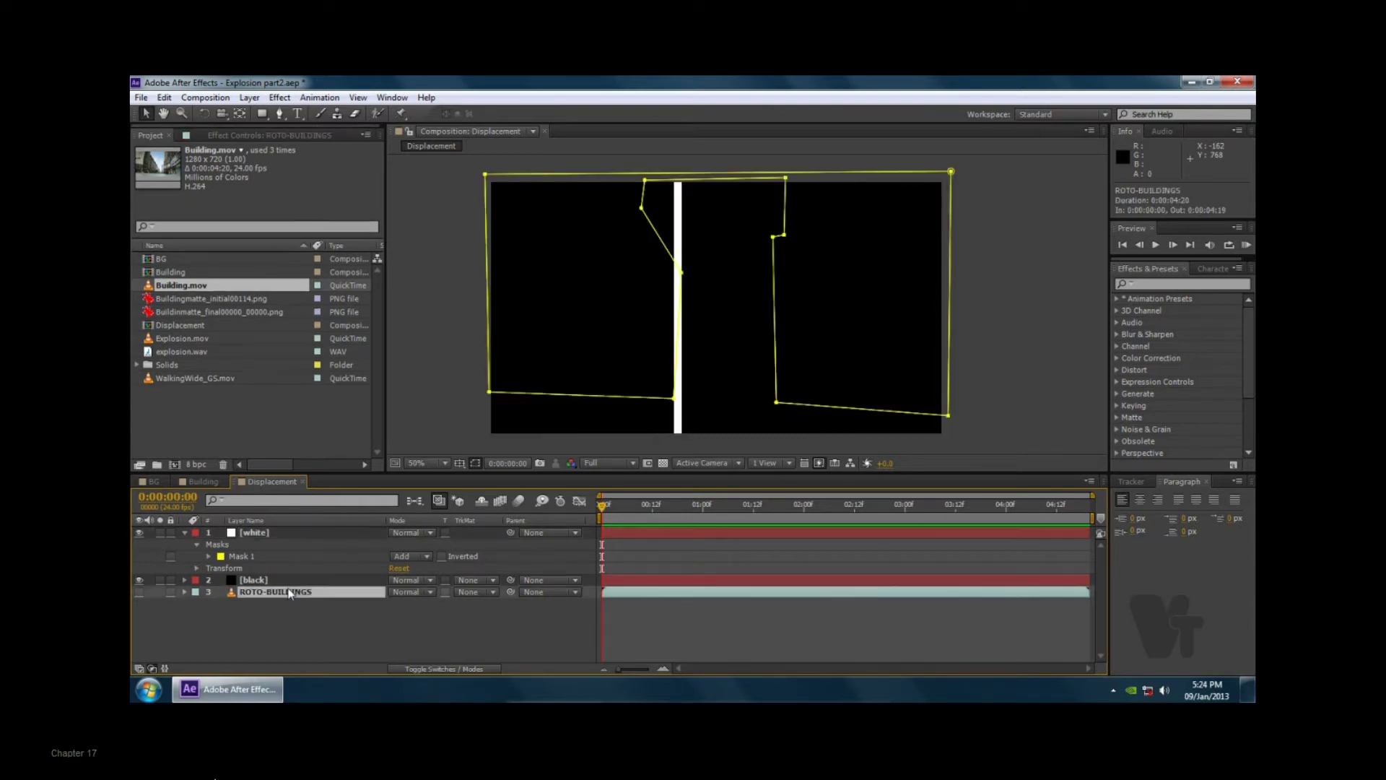
key("Right")
key("Right")
key("Right")
key("Left")
key("Left")
key("Down")
key("Down")
key("ctrl+z")
key("ctrl+z")
key("ctrl+z")
key("ctrl+z")
key("ctrl+z")
key("ctrl+z")
key("ctrl+Up")
key("ctrl+Up")
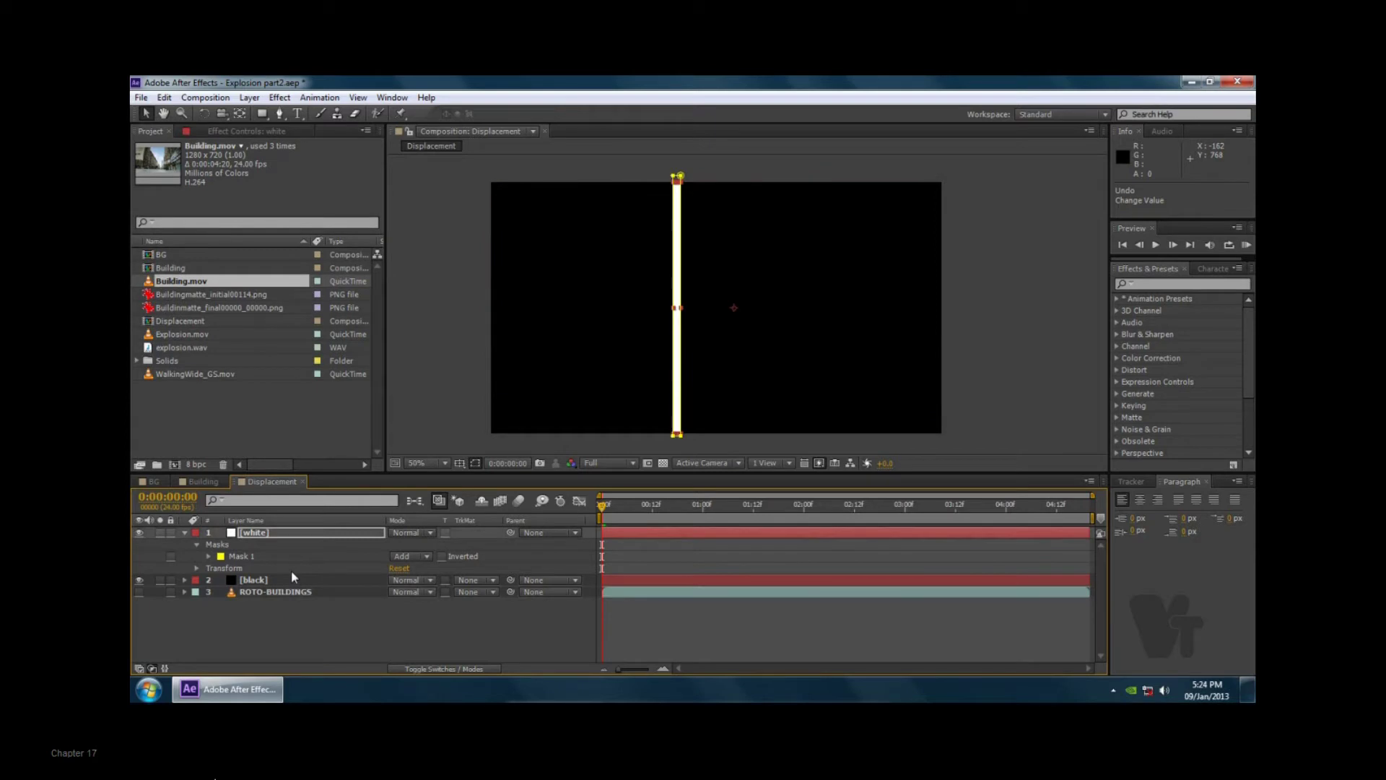
left_click(261, 593)
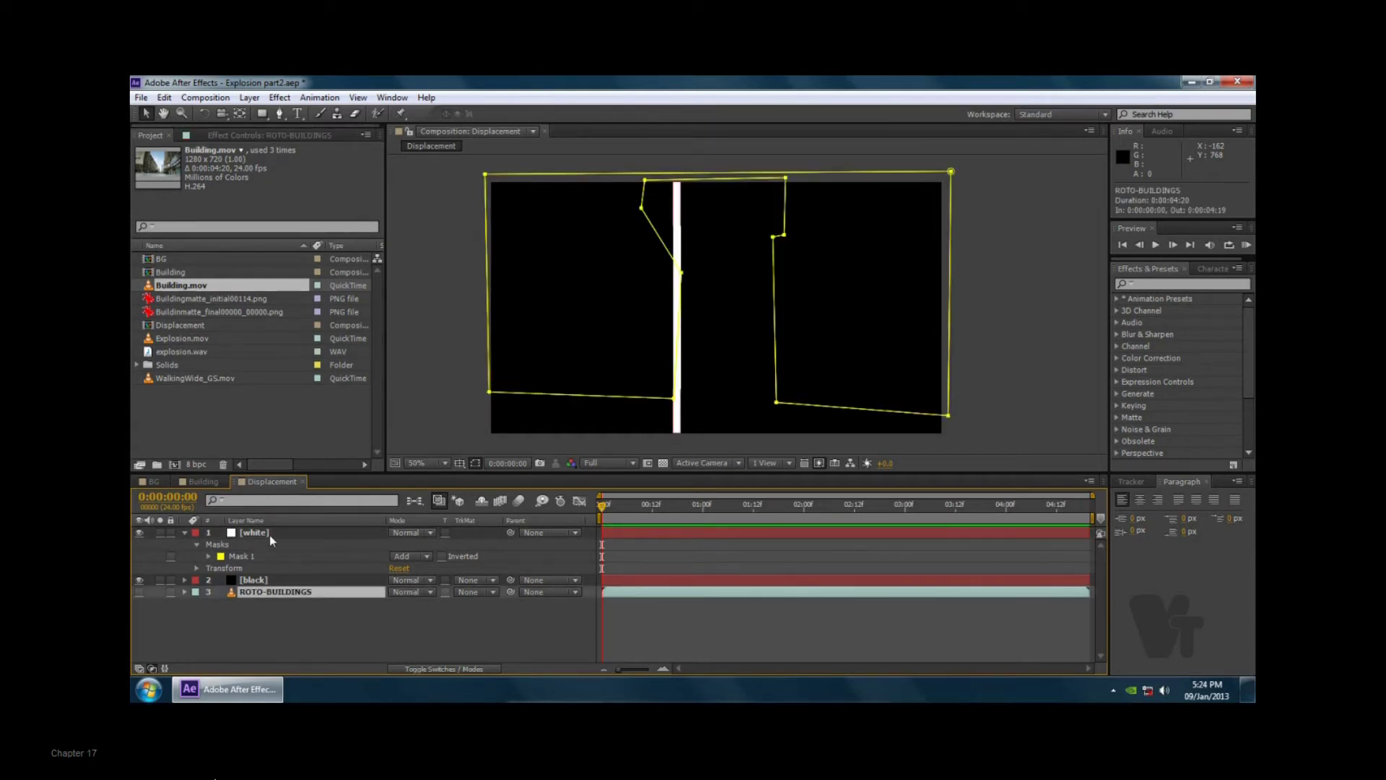
left_click(270, 536)
left_click(284, 600)
left_click(677, 260)
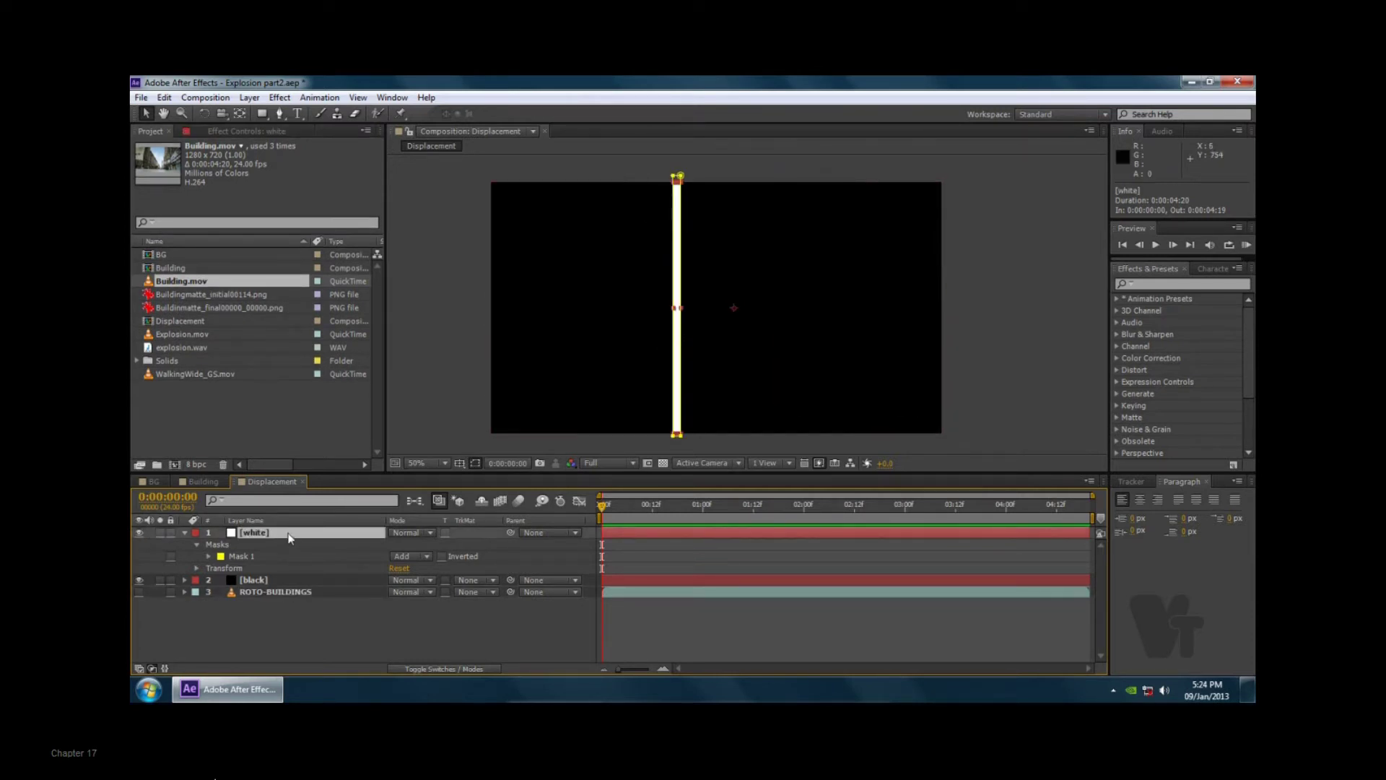
- Feather the white strip's mask to about 31.8 pixels and preview the soft line
left_click(209, 556)
left_click(280, 581)
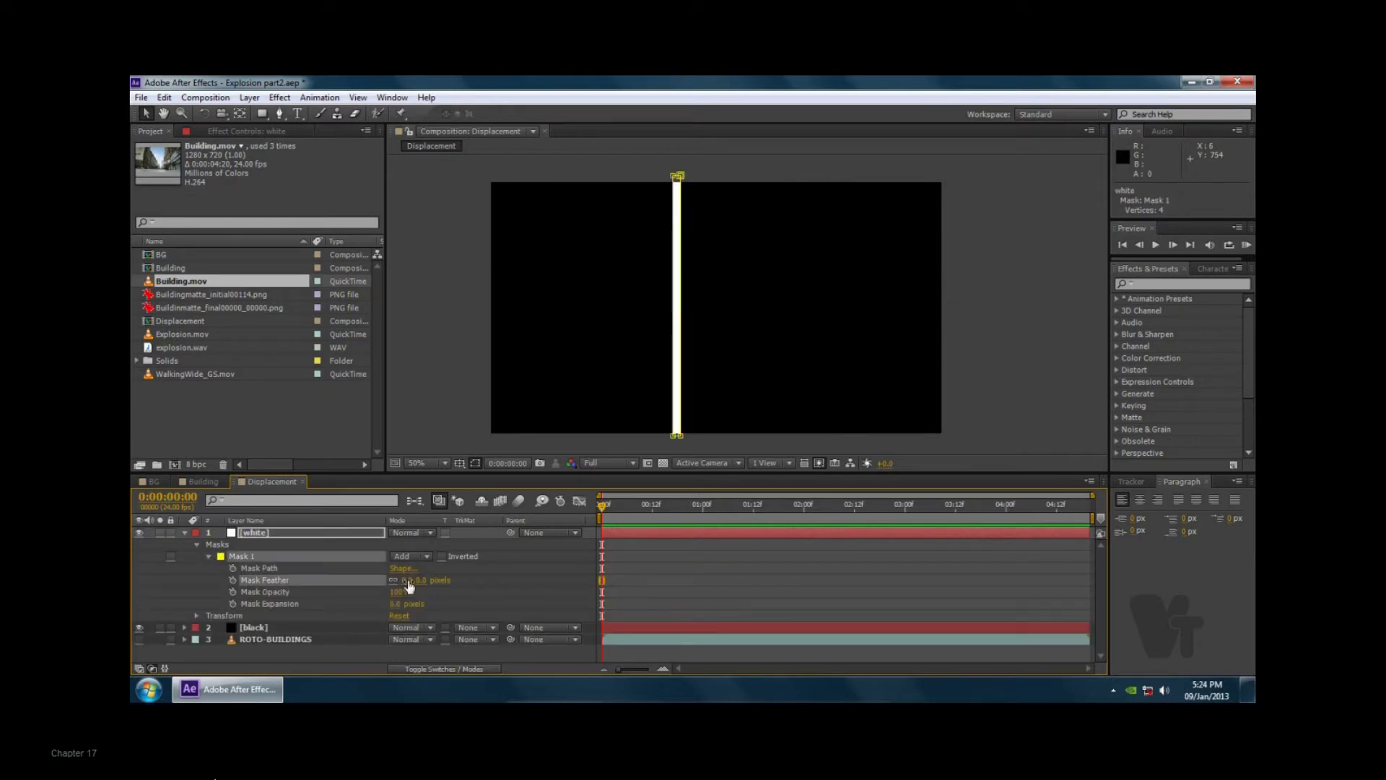
left_click_drag(408, 582, 426, 582)
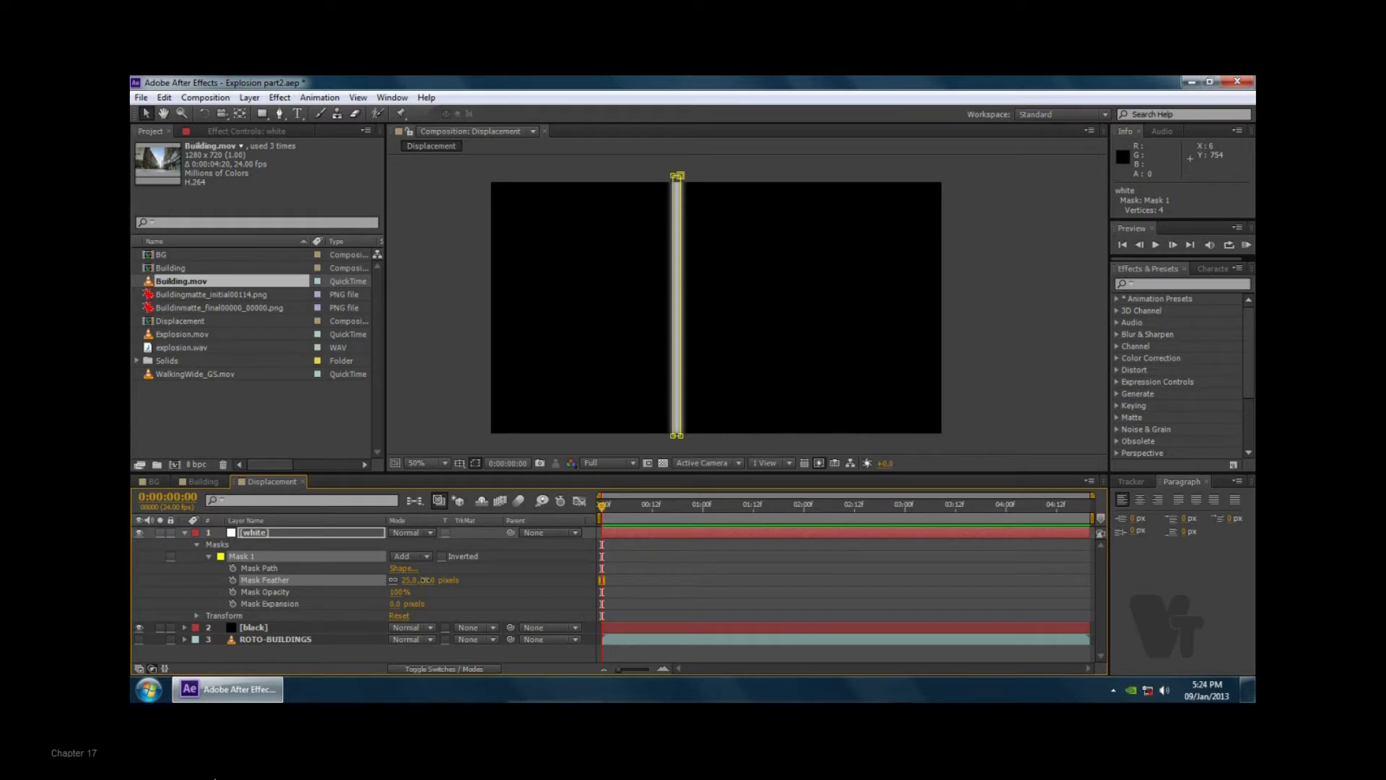
left_click_drag(426, 581, 430, 582)
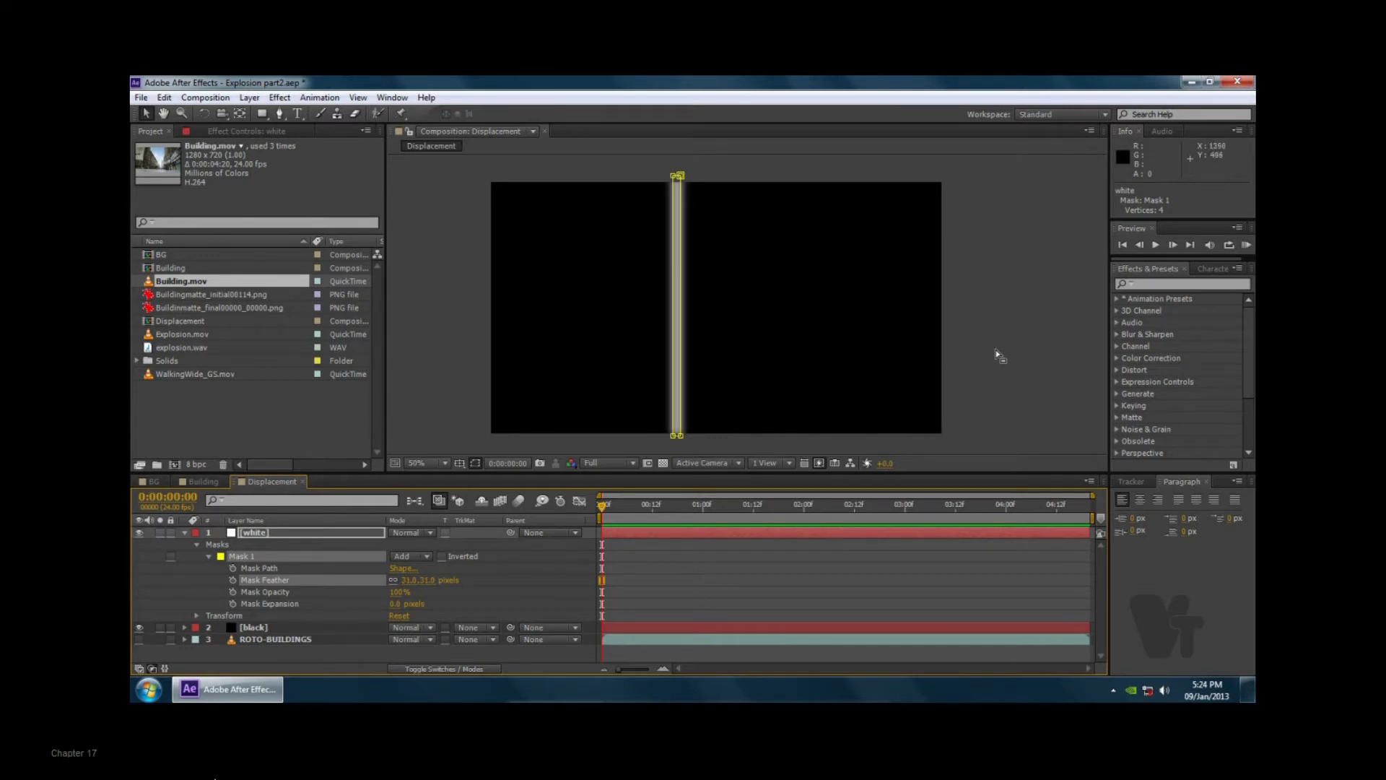
left_click(960, 361)
left_click(448, 397)
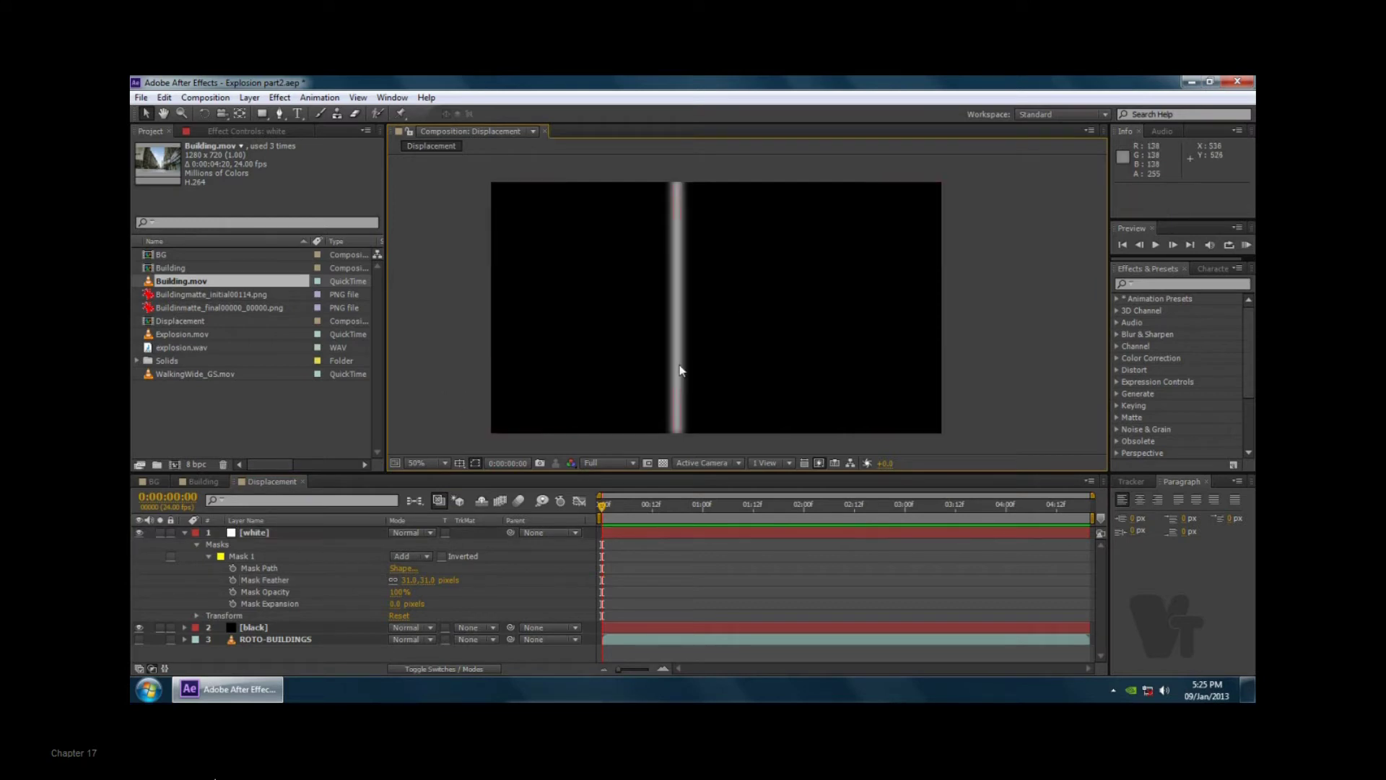
left_click(264, 535)
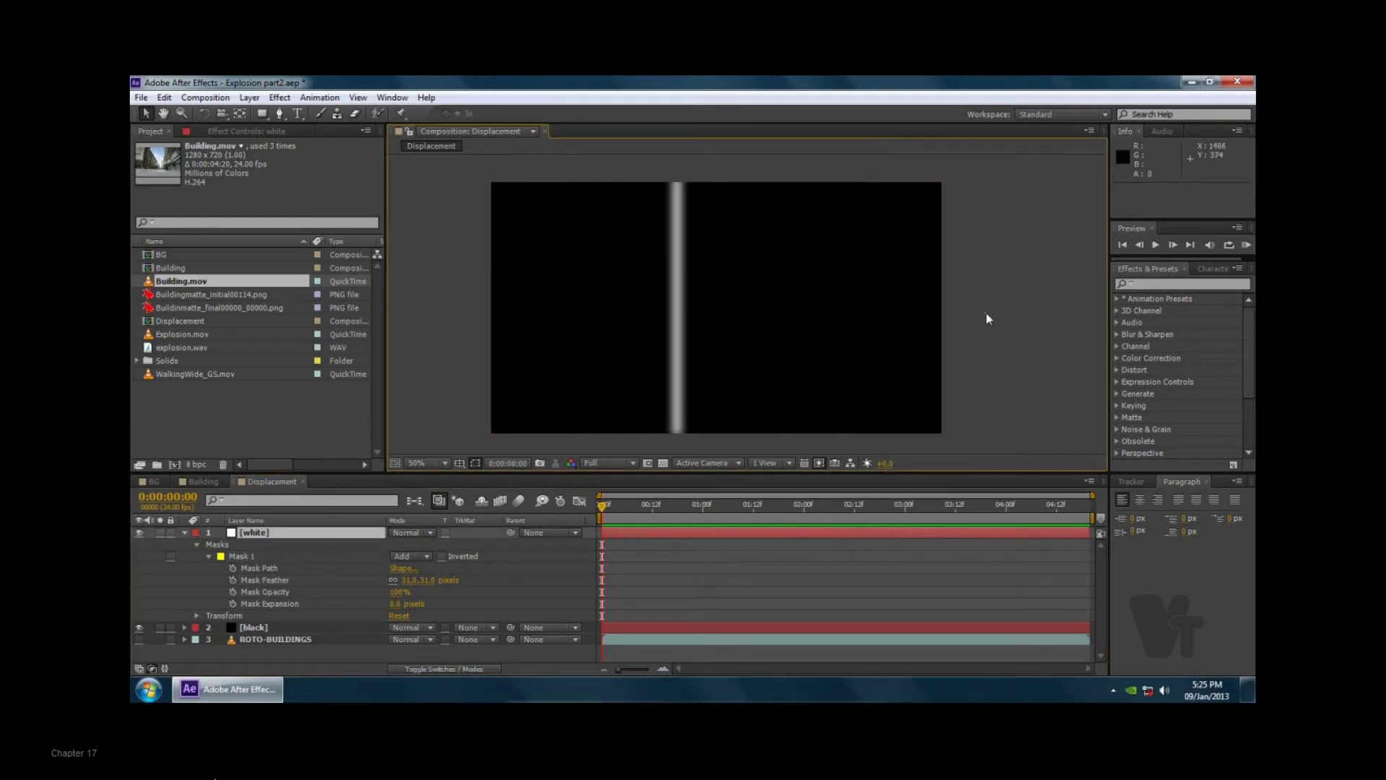
left_click(975, 321)
left_click(256, 534)
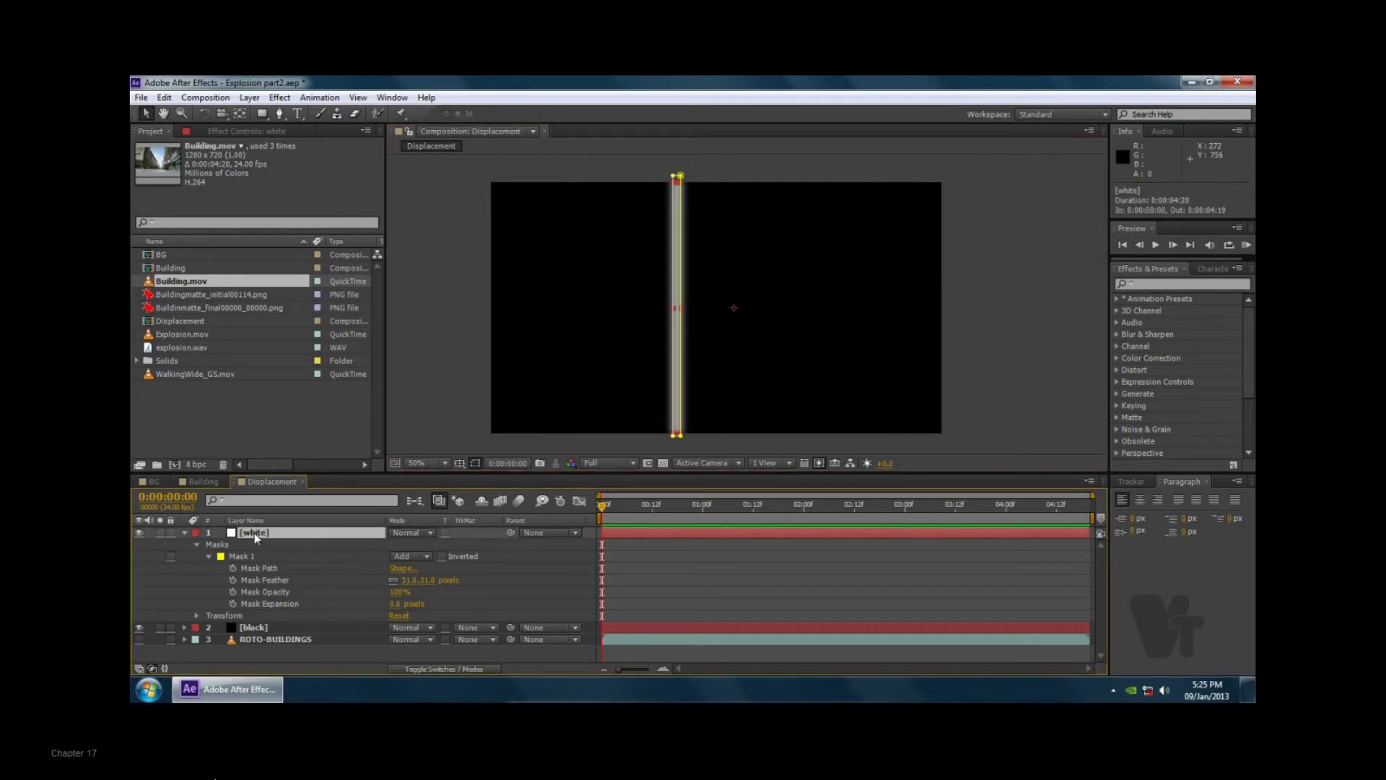
- Rename the white solid layer to white-L and duplicate it
left_click(184, 533)
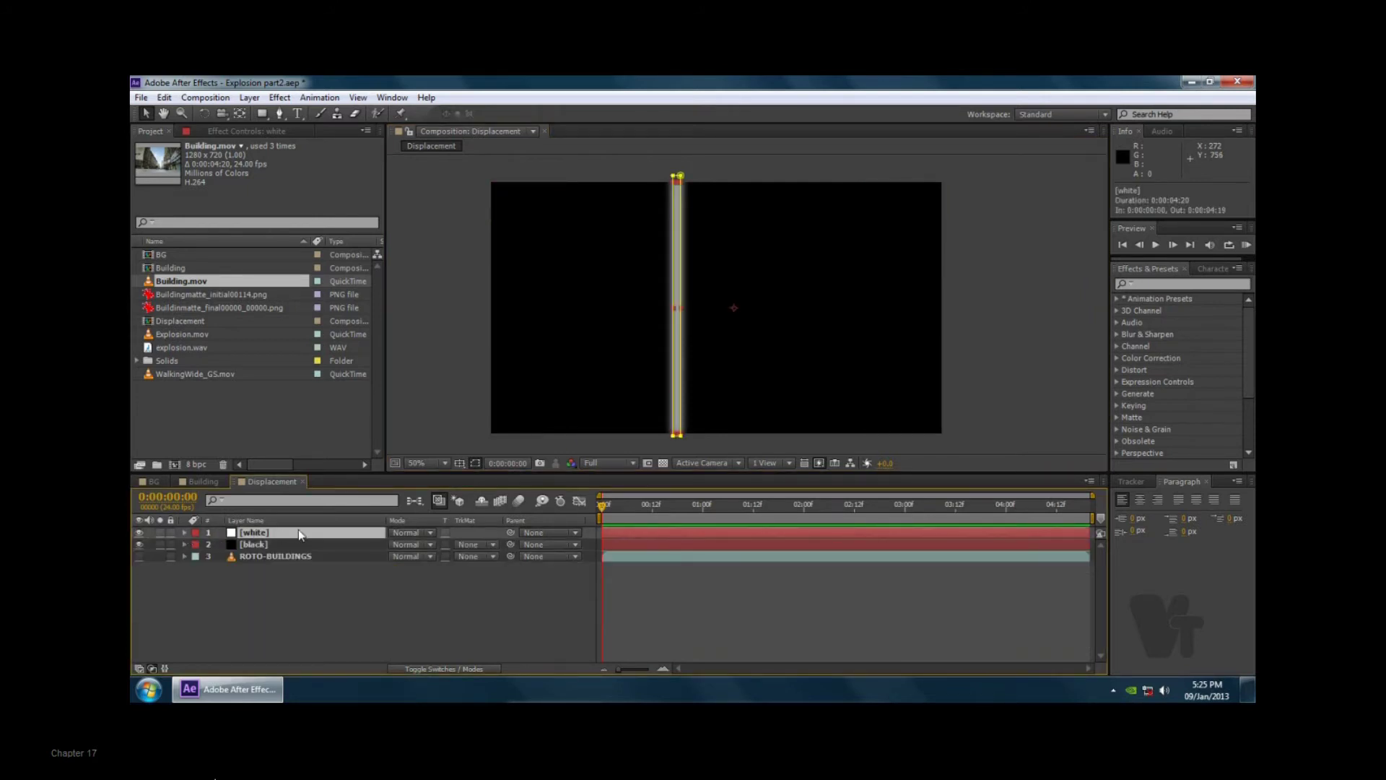
key("Return")
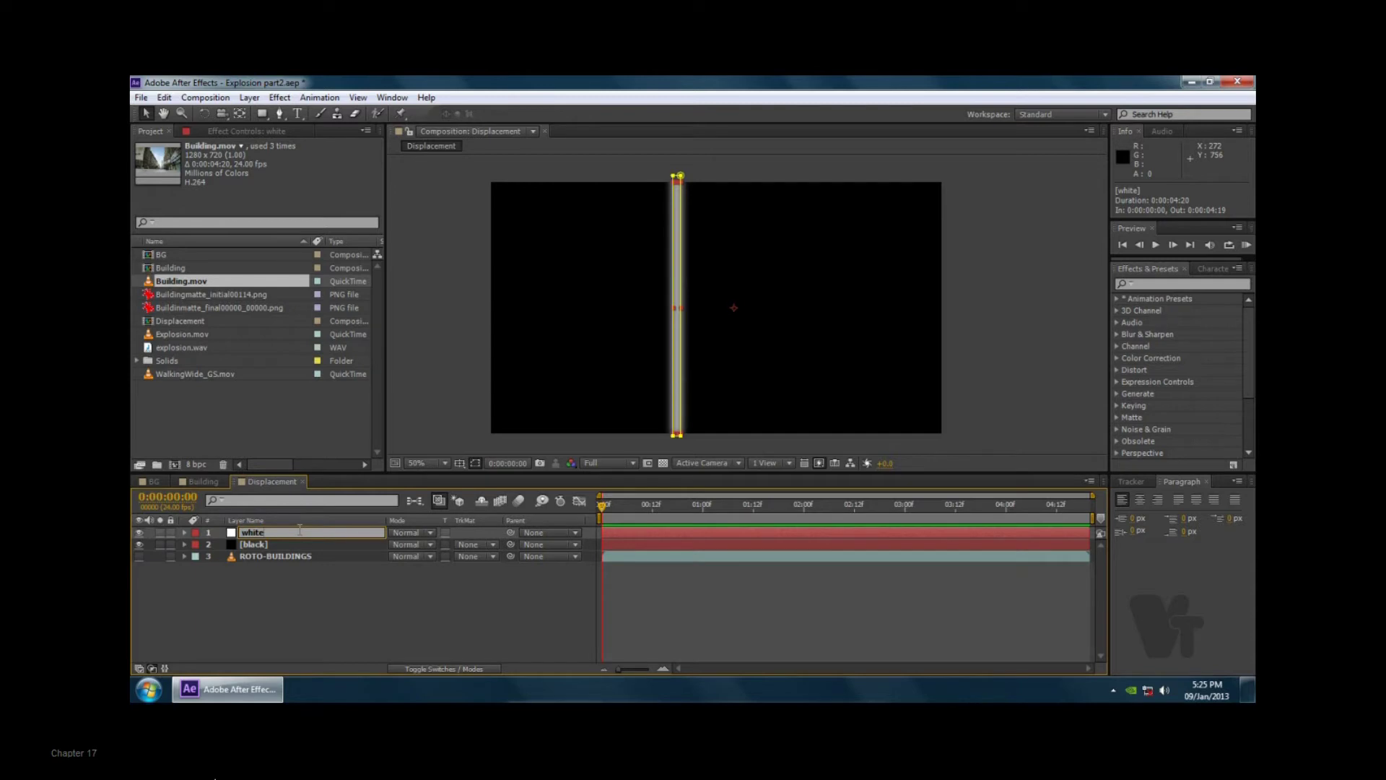
type("L")
key("Return")
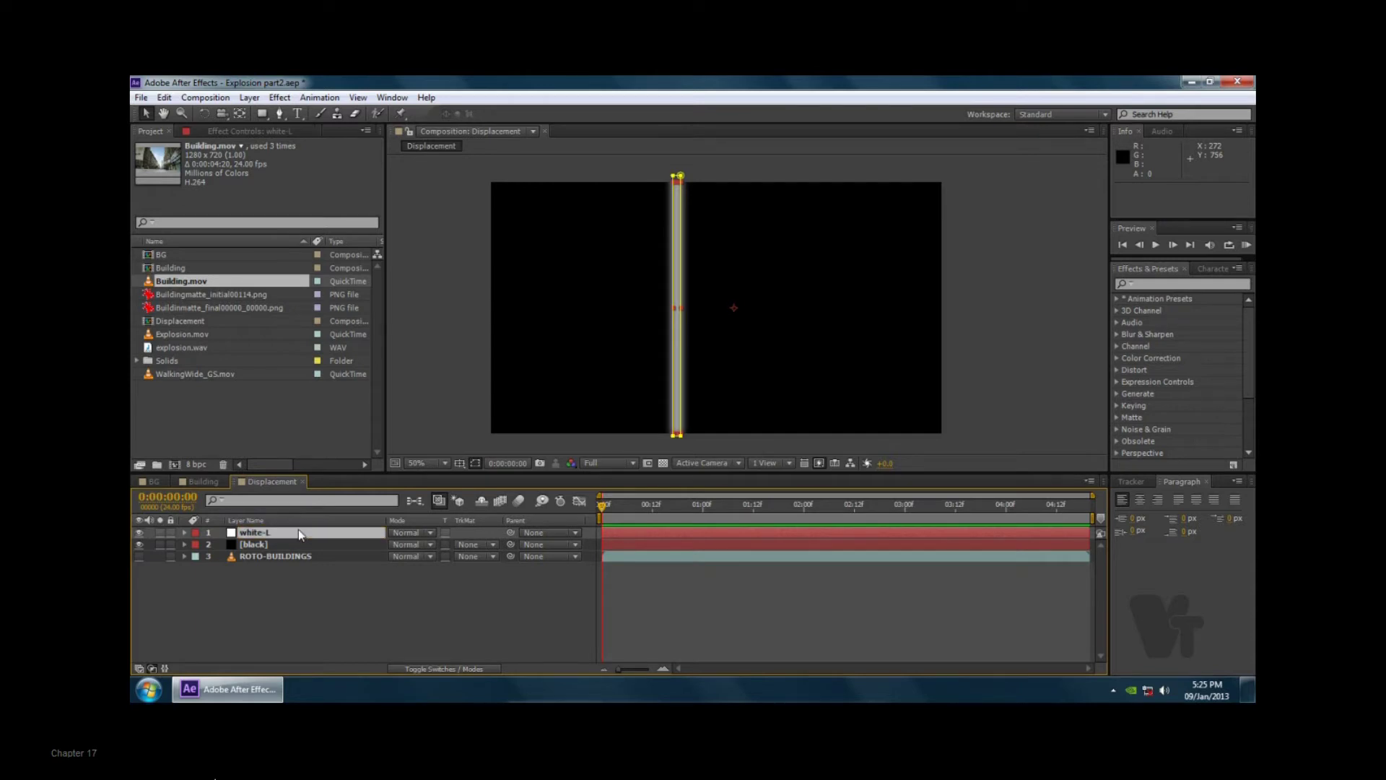
key("ctrl+d")
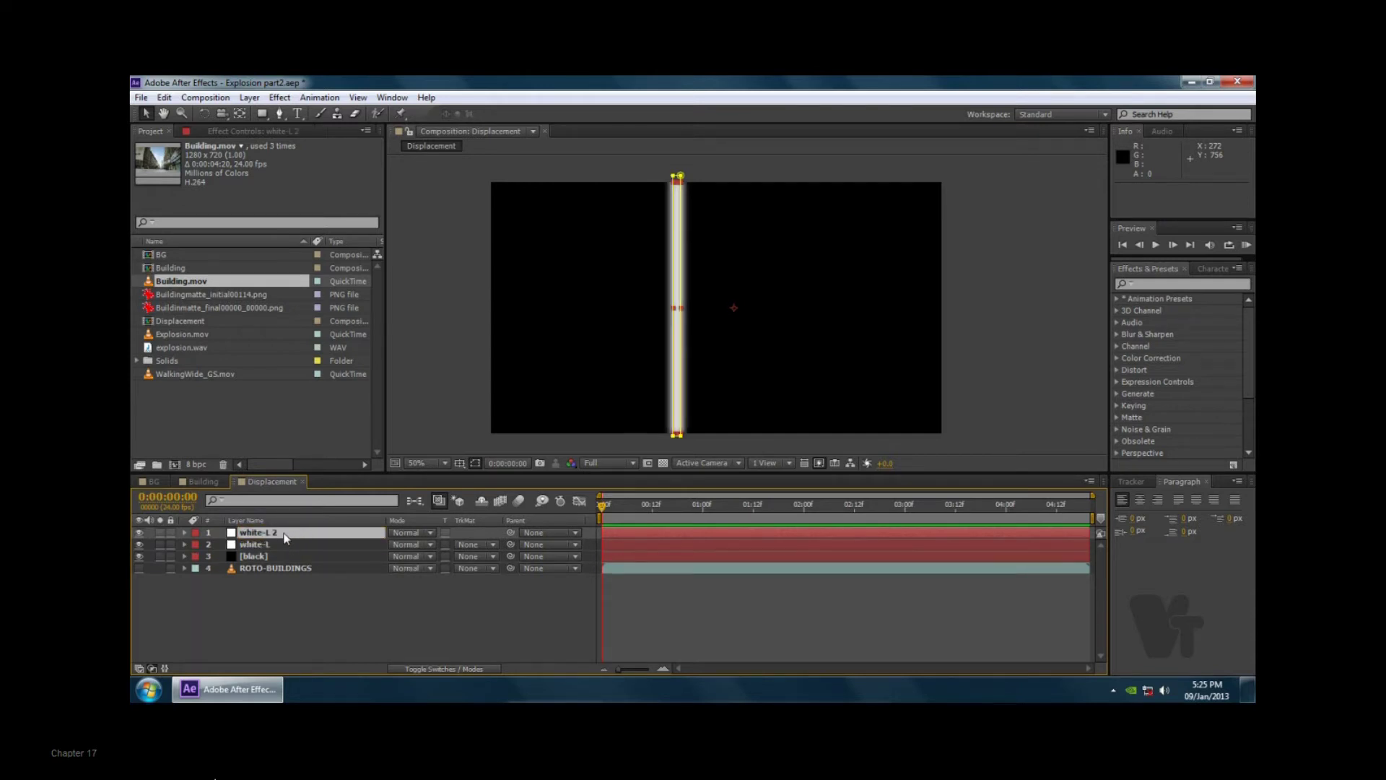
- Rename the duplicate to white-R and nudge it to the right
double_click(285, 534)
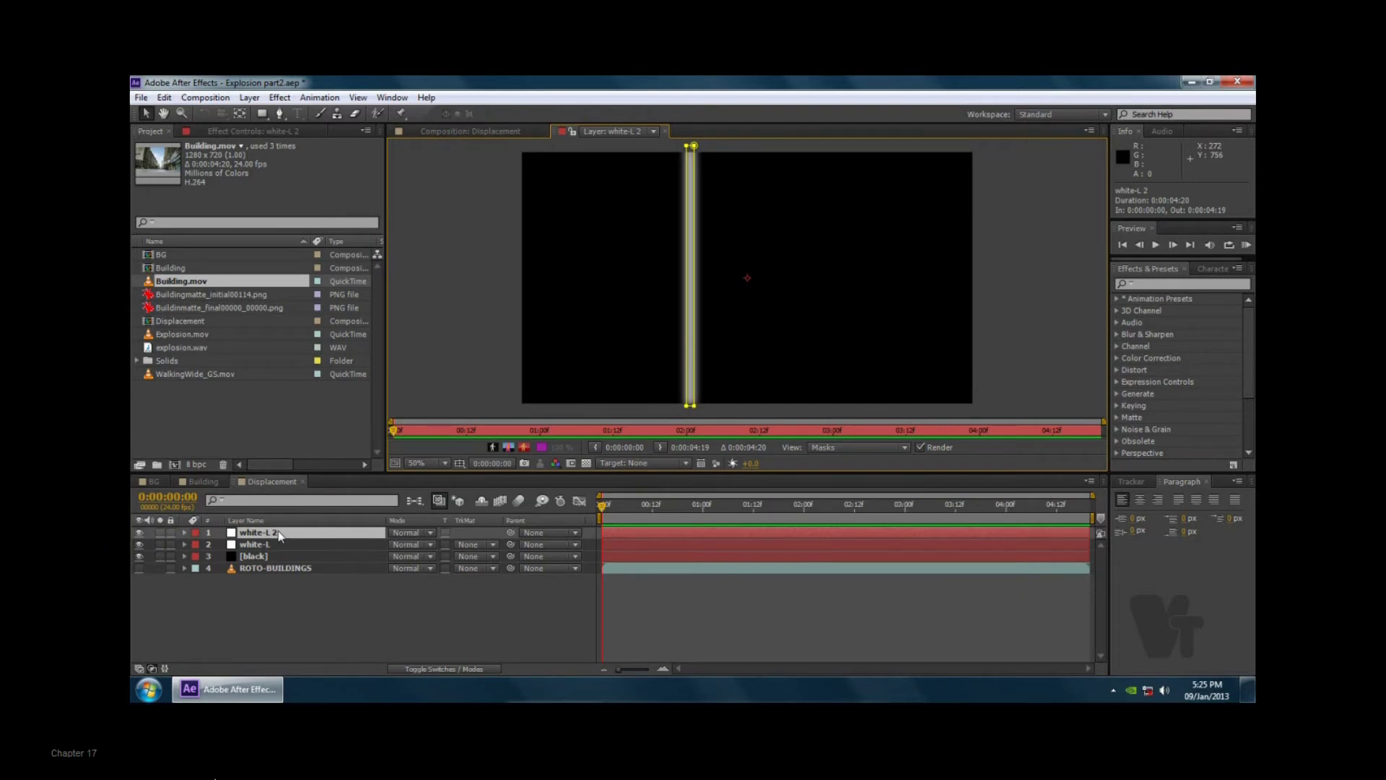
key("End")
left_click(666, 130)
left_click(264, 534)
key("Return")
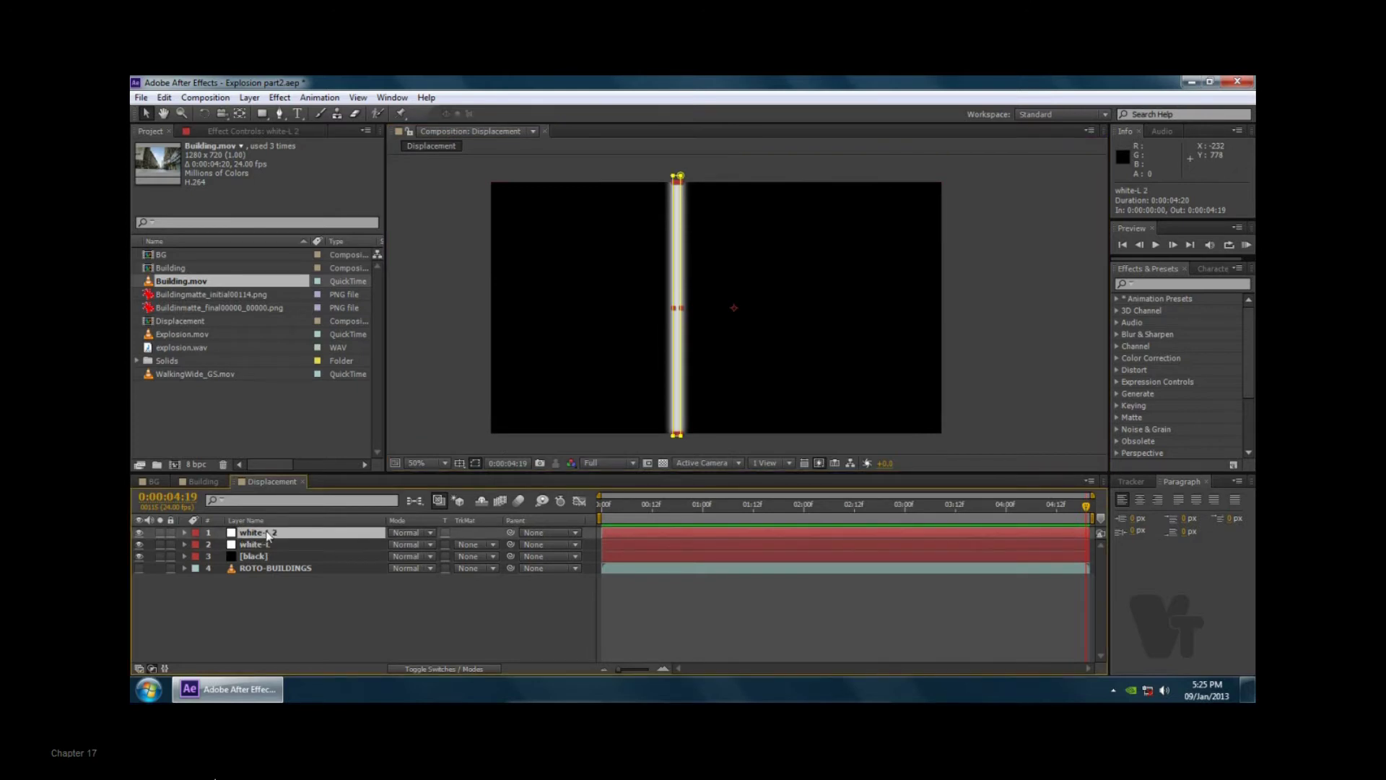
left_click(266, 532)
type("R")
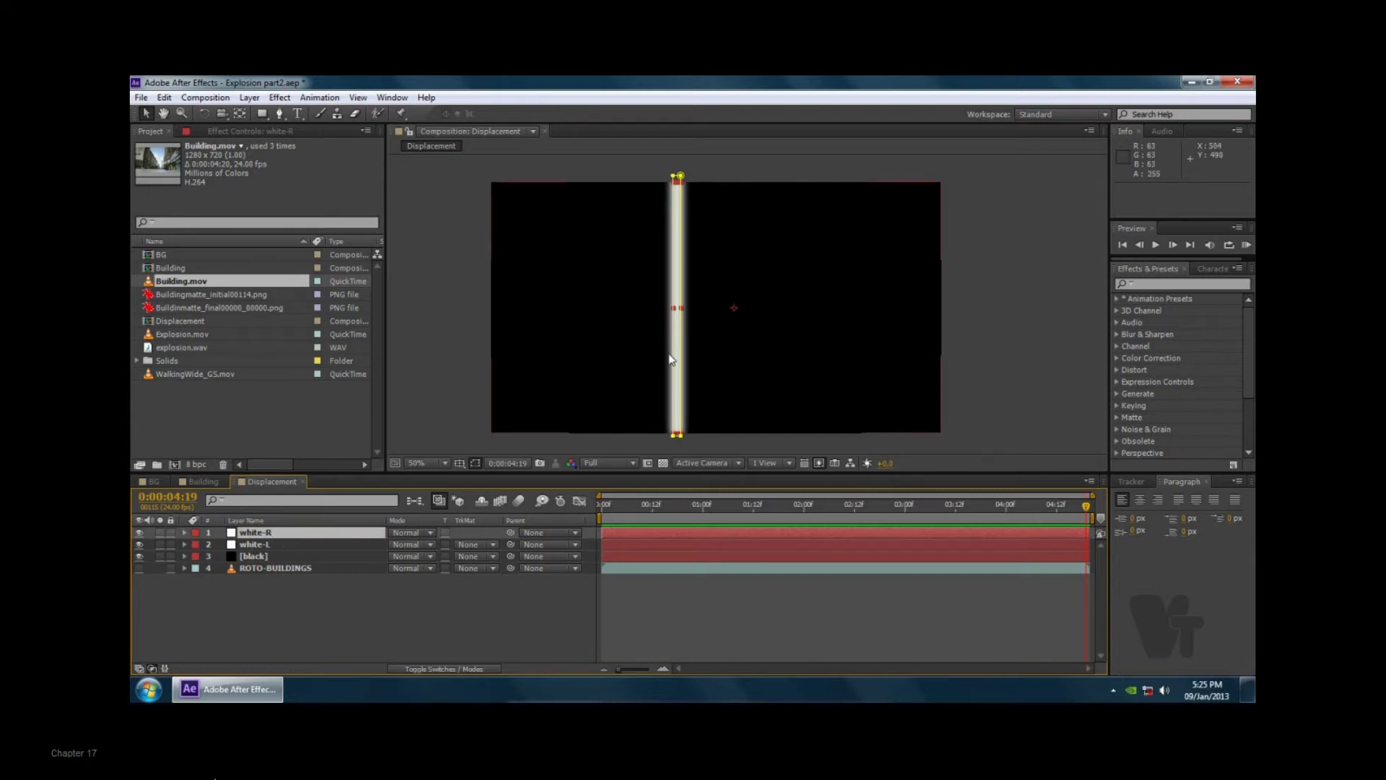
key("shift+Right")
key("shift+Right")
key("shift+Right")
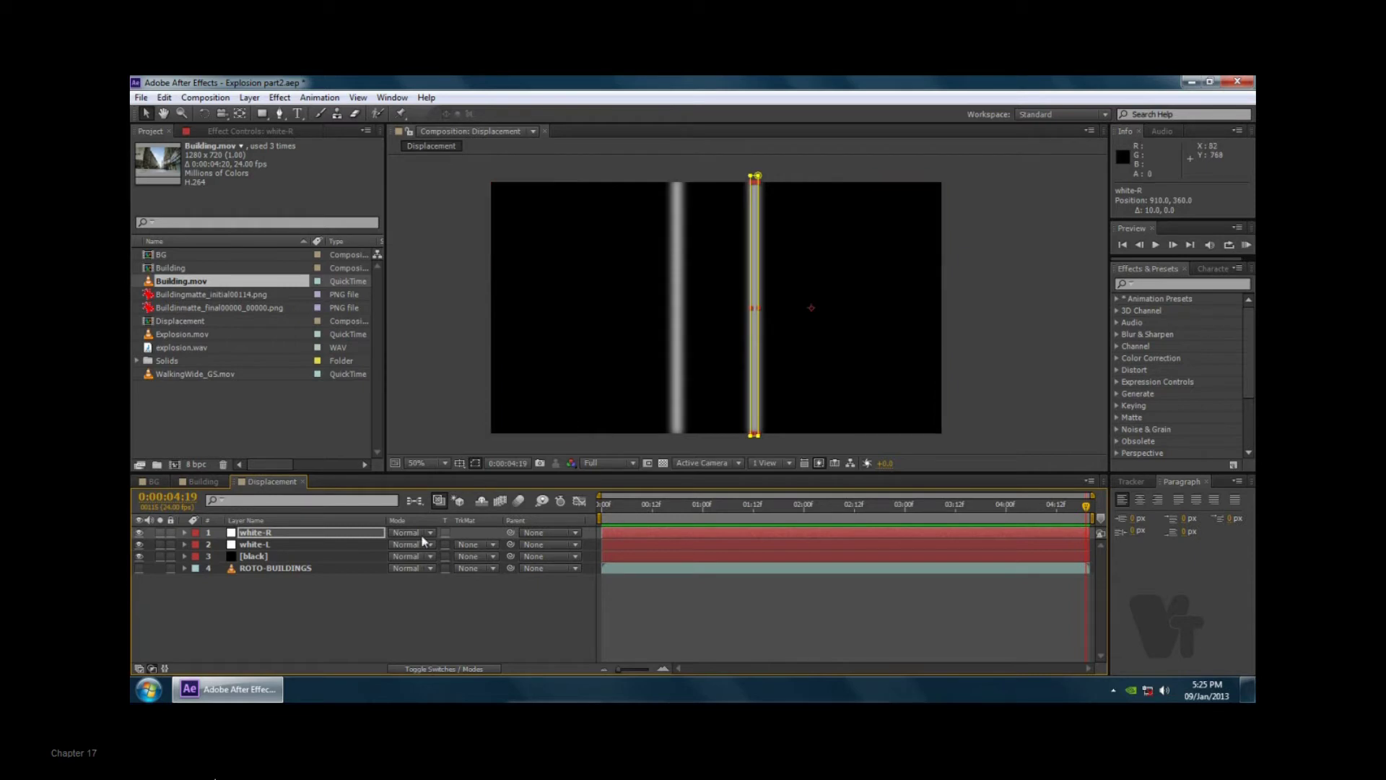
- Nudge white-R right to position 970, 360, checking it against the ROTO-BUILDINGS mask edge
left_click(309, 569)
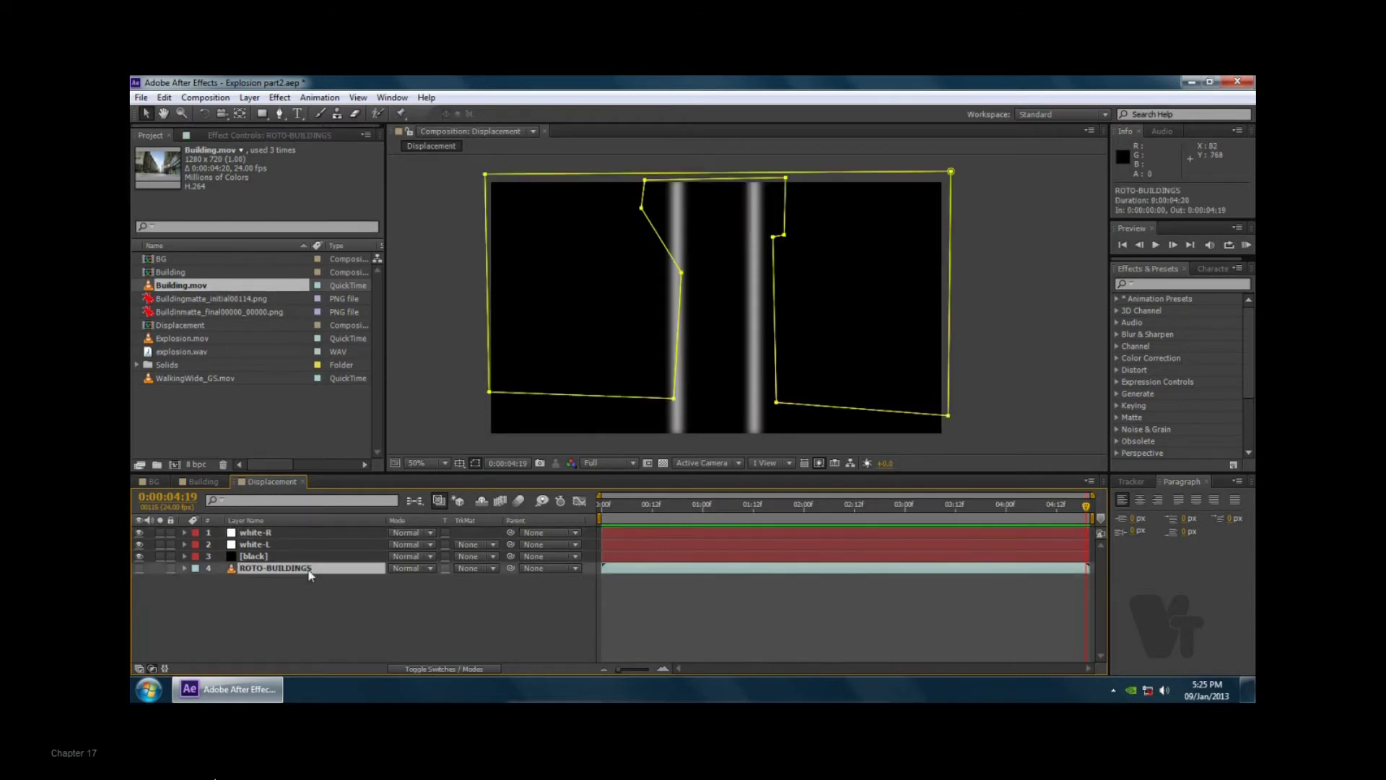
left_click(291, 534)
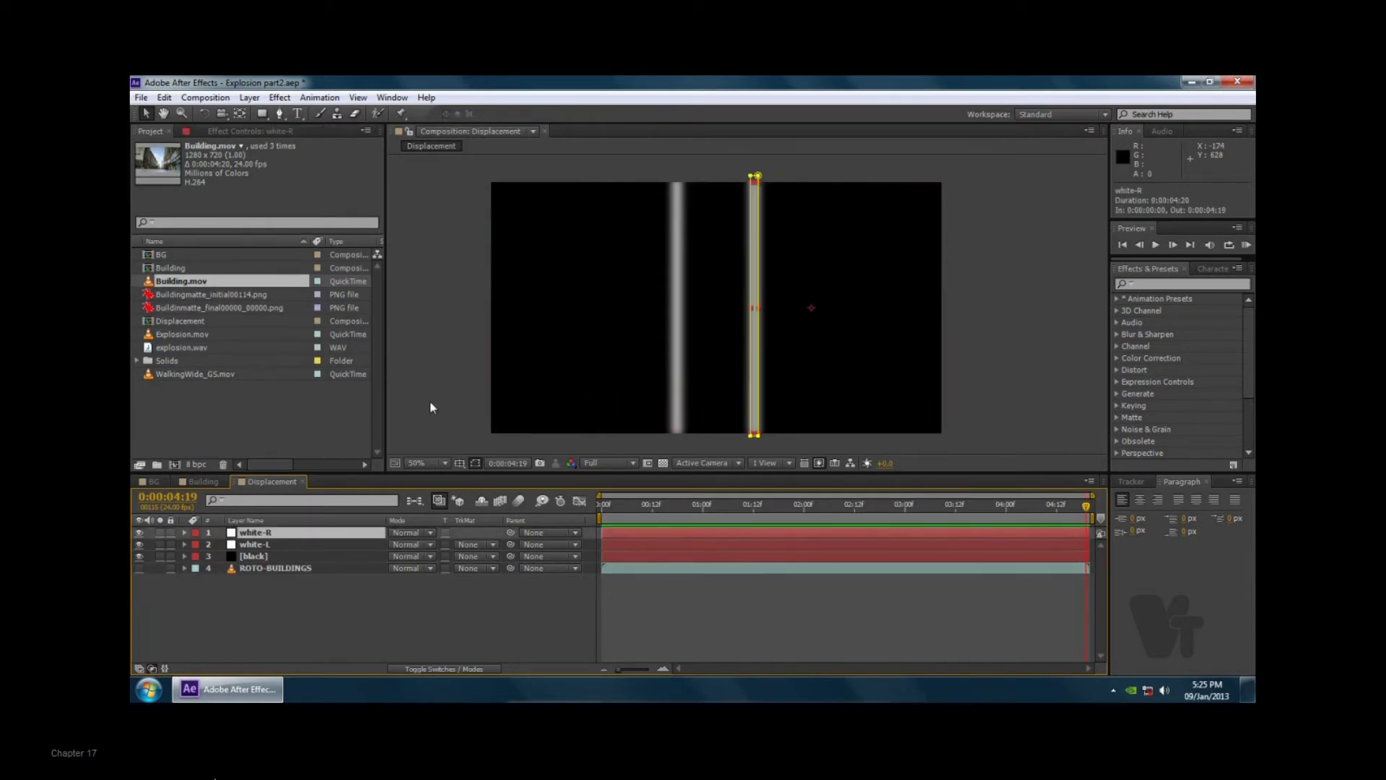
key("shift+Right")
key("shift+Right")
key("shift+Right")
key("shift+Right")
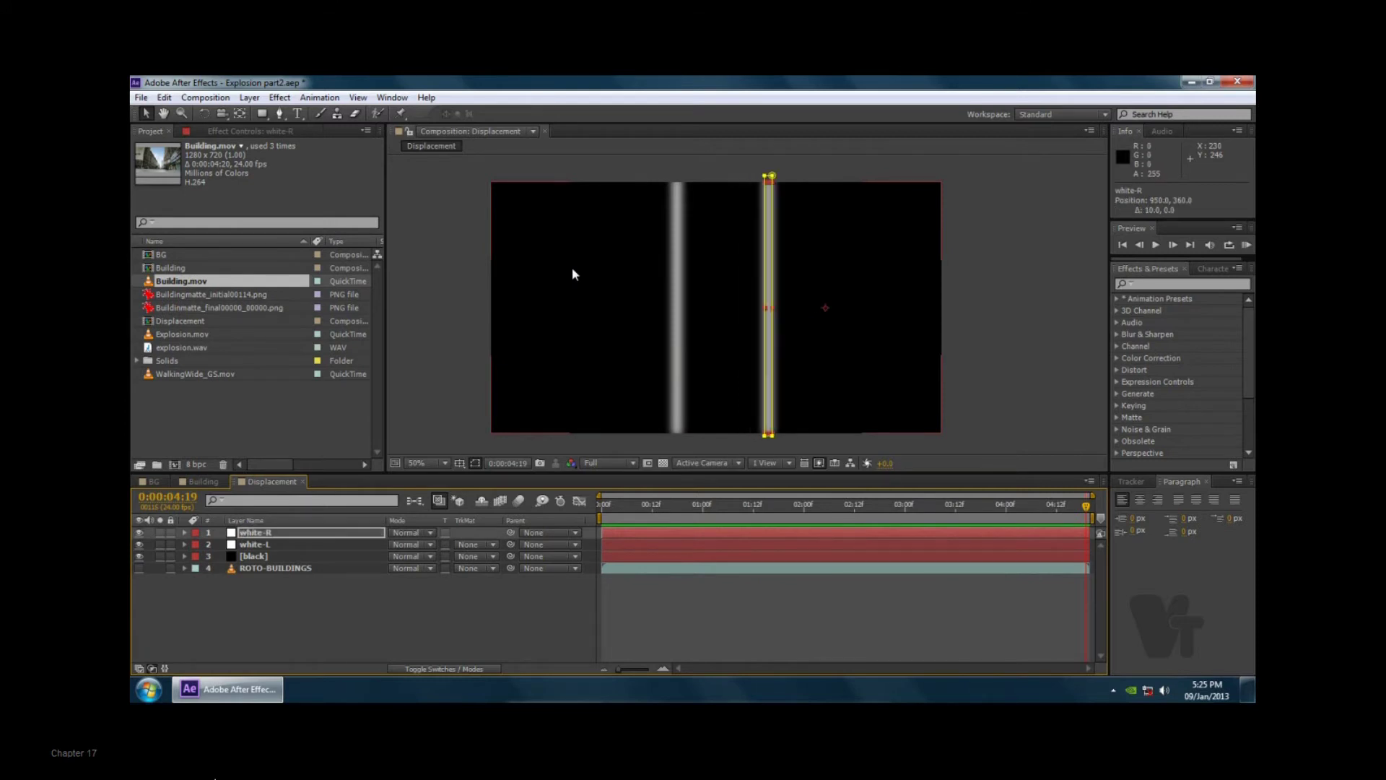
left_click(275, 570)
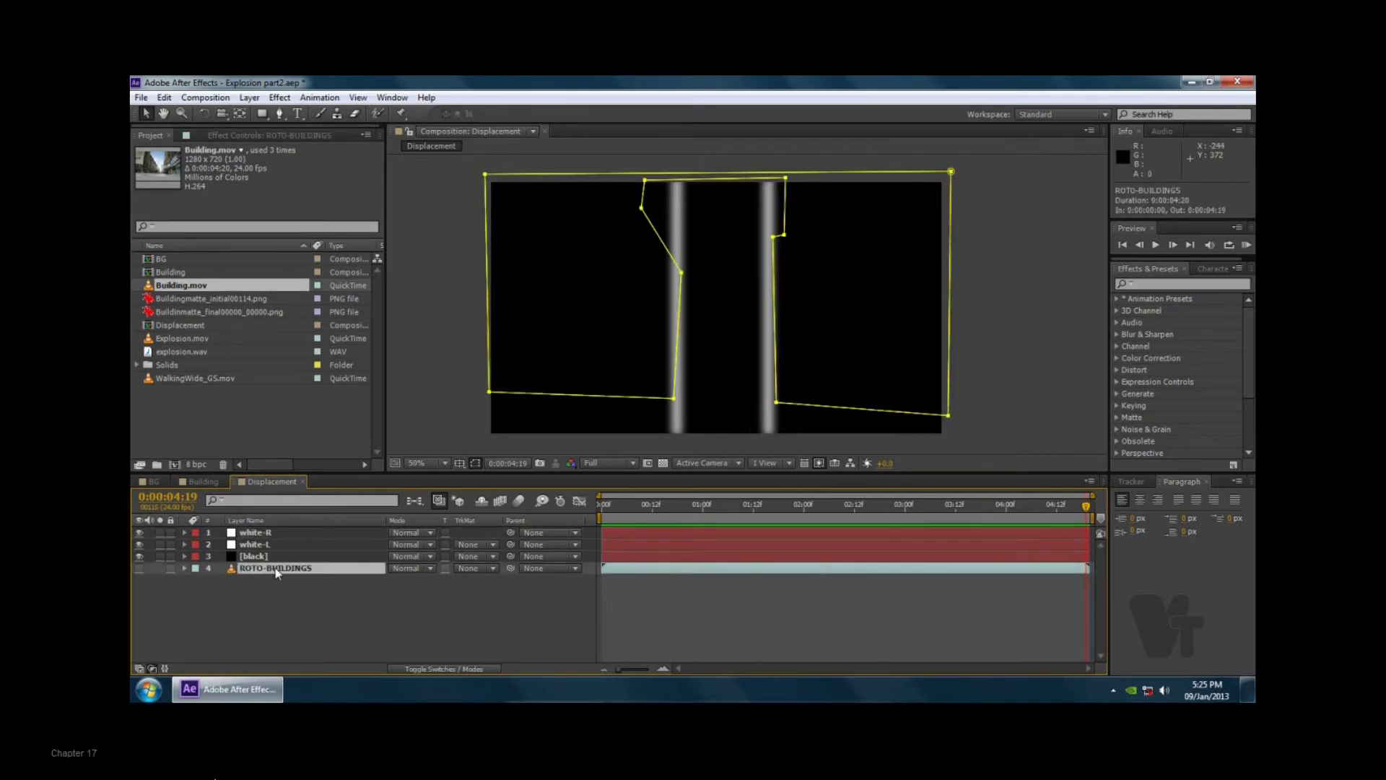
left_click(291, 533)
key("shift+Right")
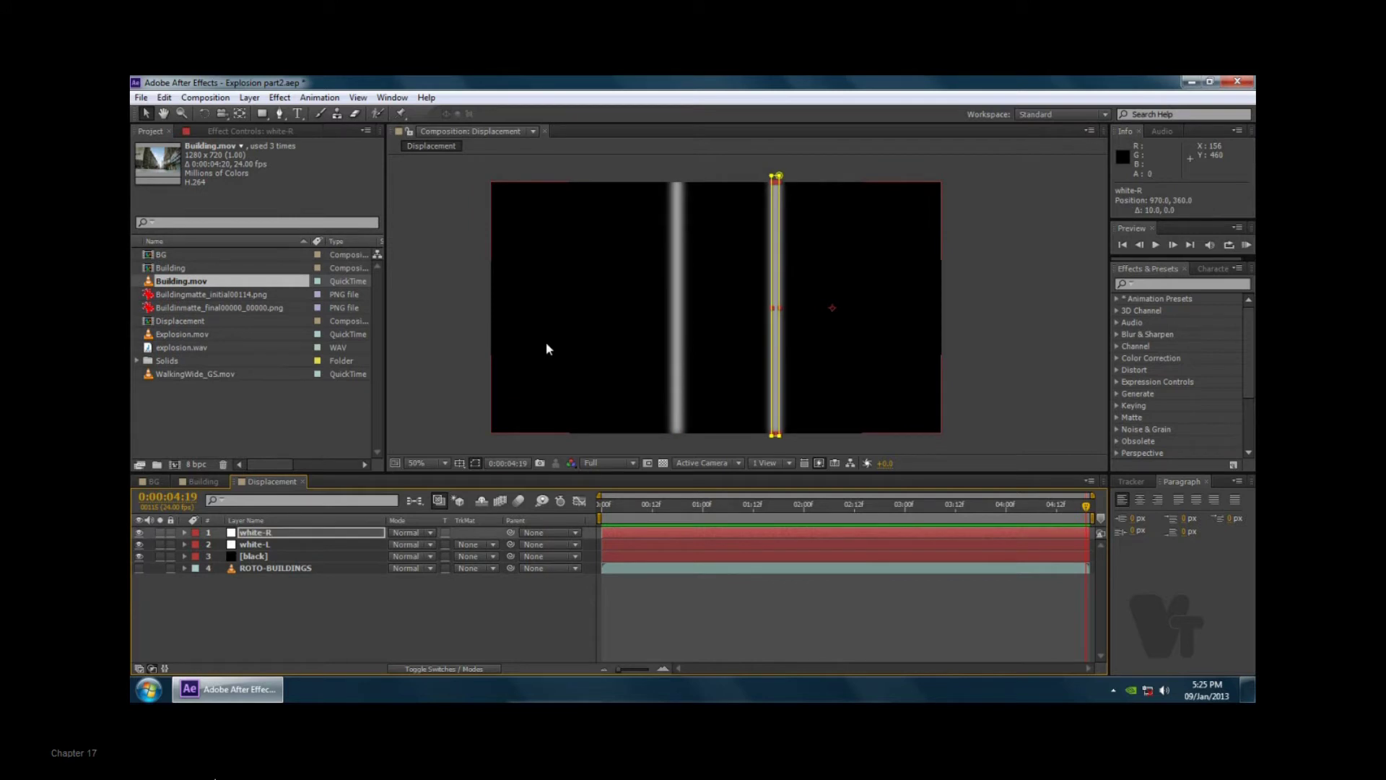
left_click(339, 569)
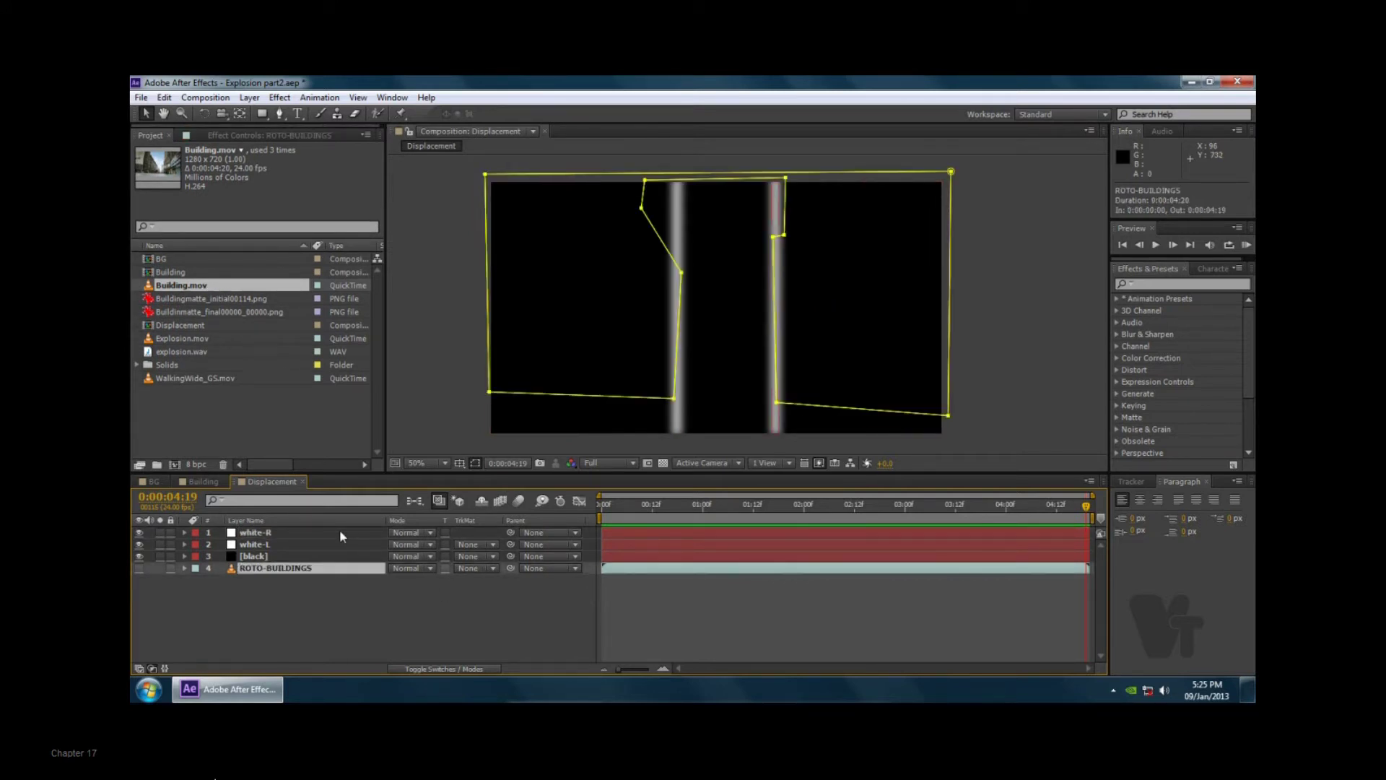
left_click(341, 535)
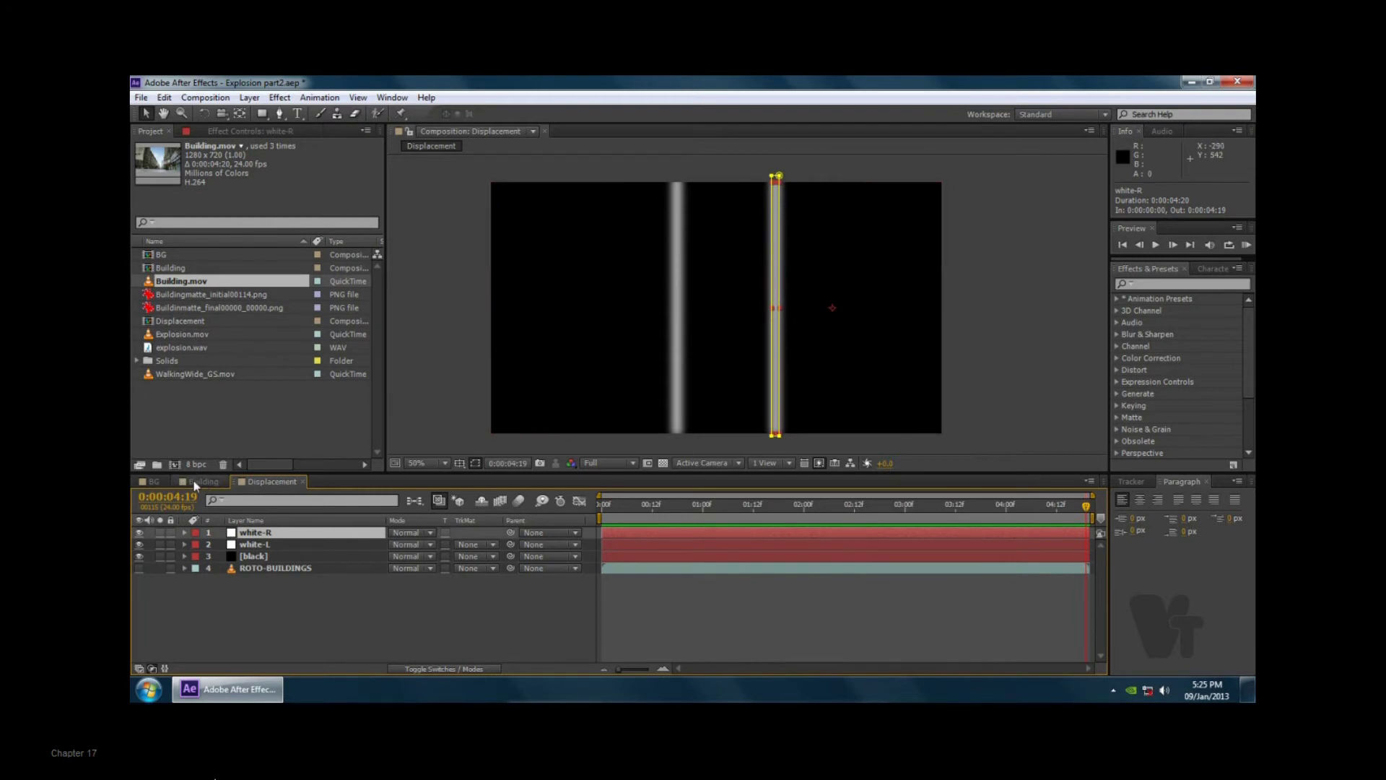
left_click(150, 481)
- Scrub through the BG shot's explosion frames and play a preview, then return to Displacement
left_click_drag(599, 512, 826, 511)
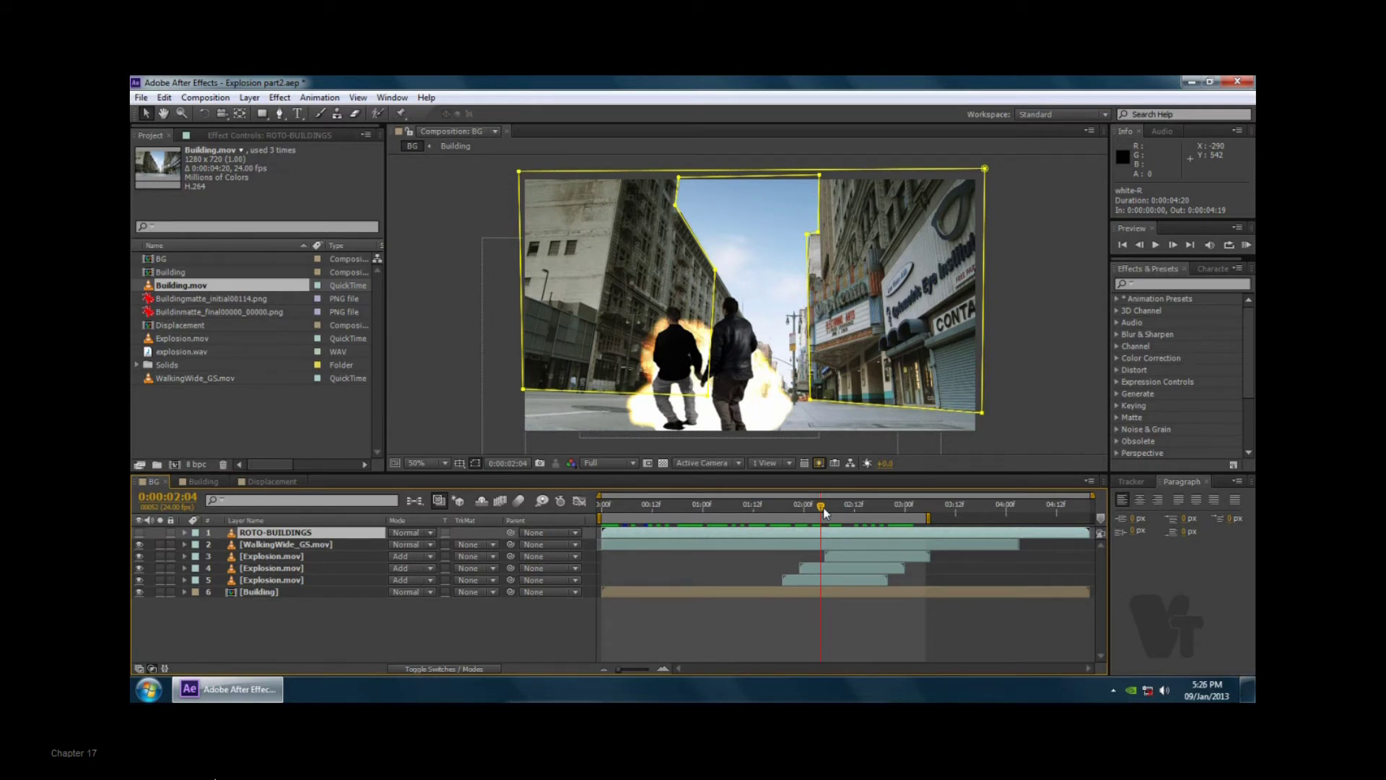
mouse_move(823, 508)
left_mouse_down()
mouse_move(812, 513)
mouse_move(827, 515)
left_mouse_up()
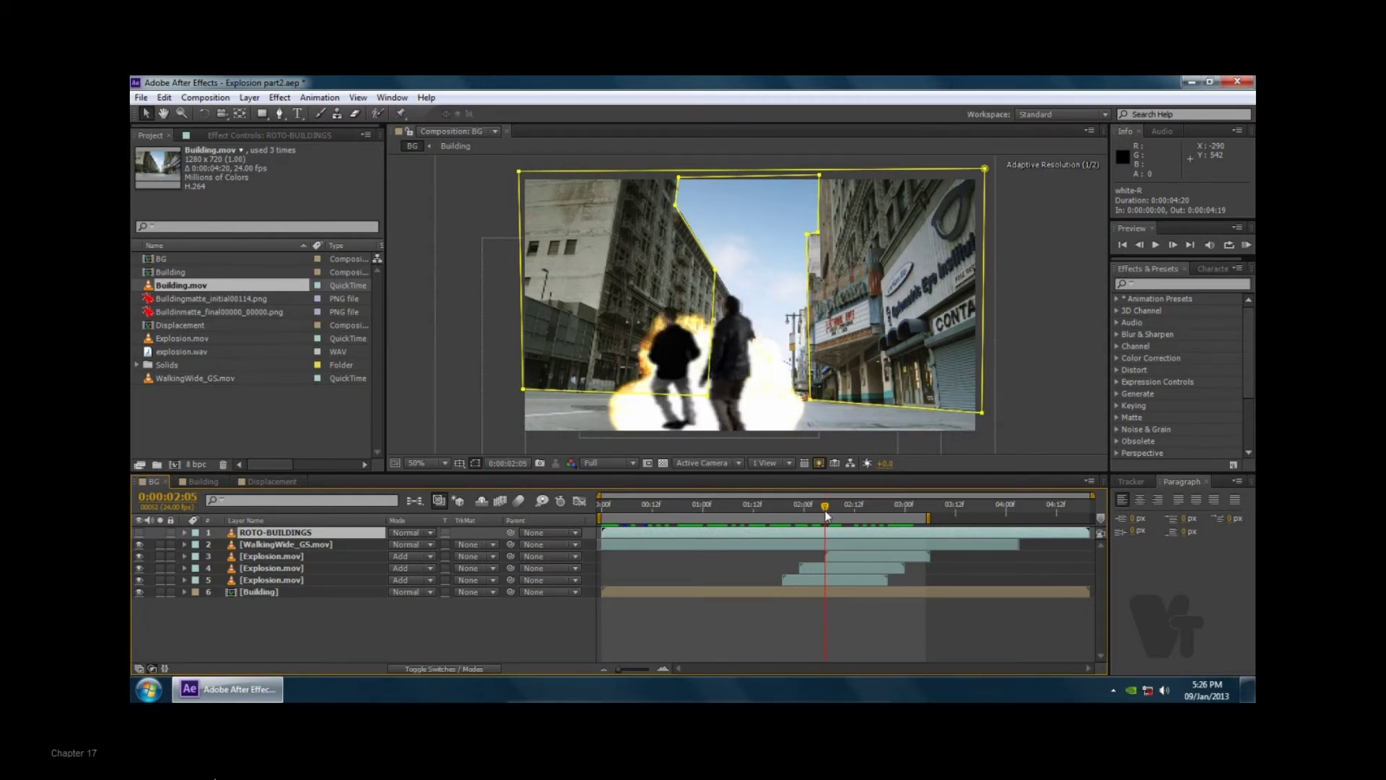
mouse_move(828, 516)
left_mouse_down()
mouse_move(858, 514)
mouse_move(834, 516)
left_mouse_up()
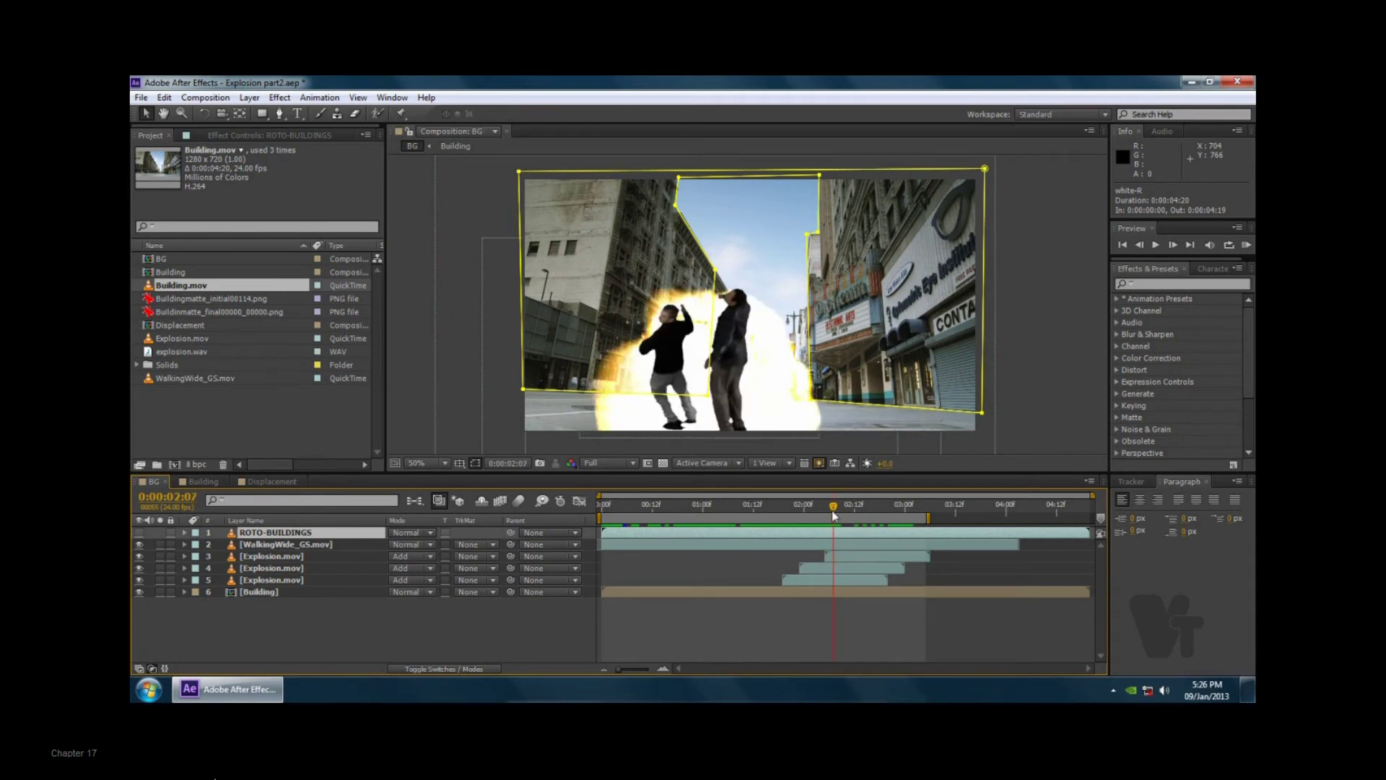
mouse_move(834, 516)
left_mouse_down()
mouse_move(816, 516)
mouse_move(874, 525)
mouse_move(813, 525)
left_mouse_up()
left_click_drag(813, 525, 825, 525)
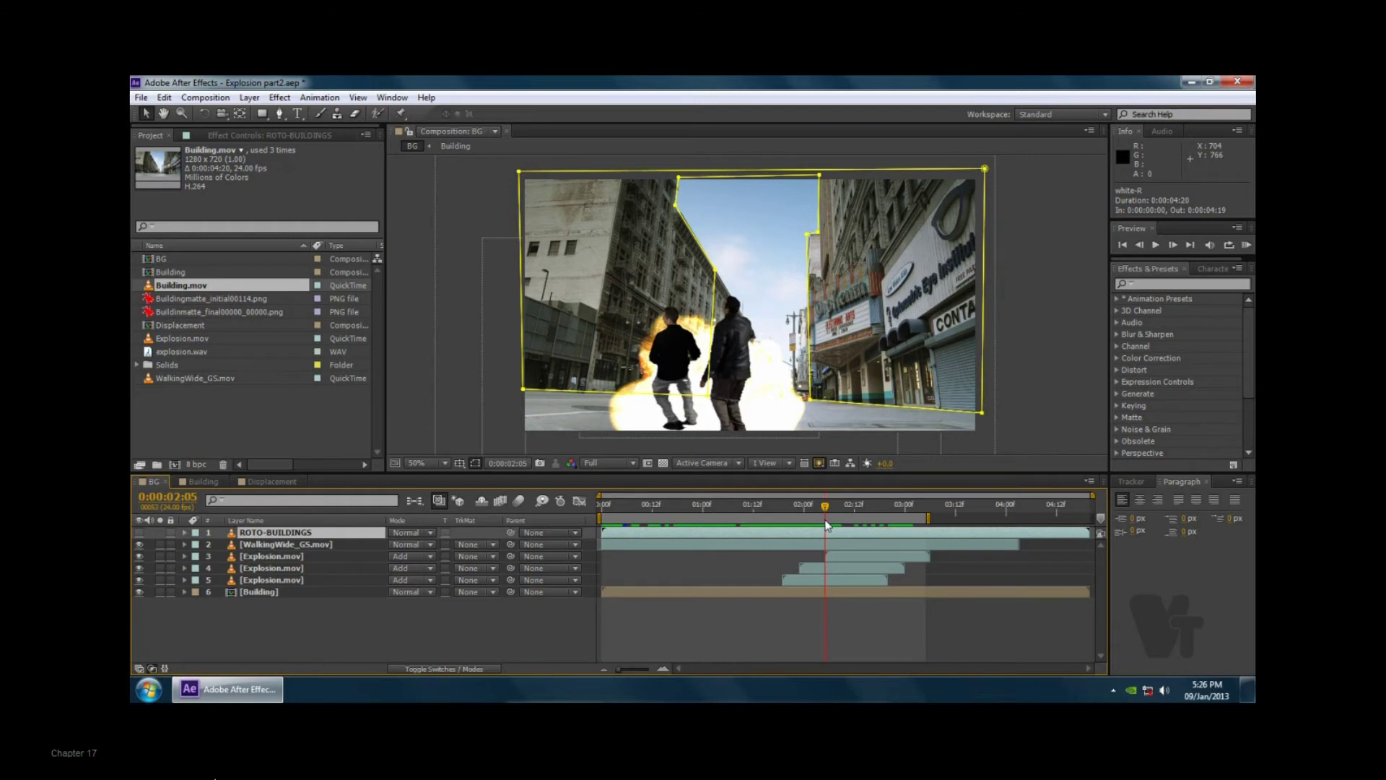
mouse_move(828, 525)
left_mouse_down()
mouse_move(876, 528)
mouse_move(791, 524)
left_mouse_up()
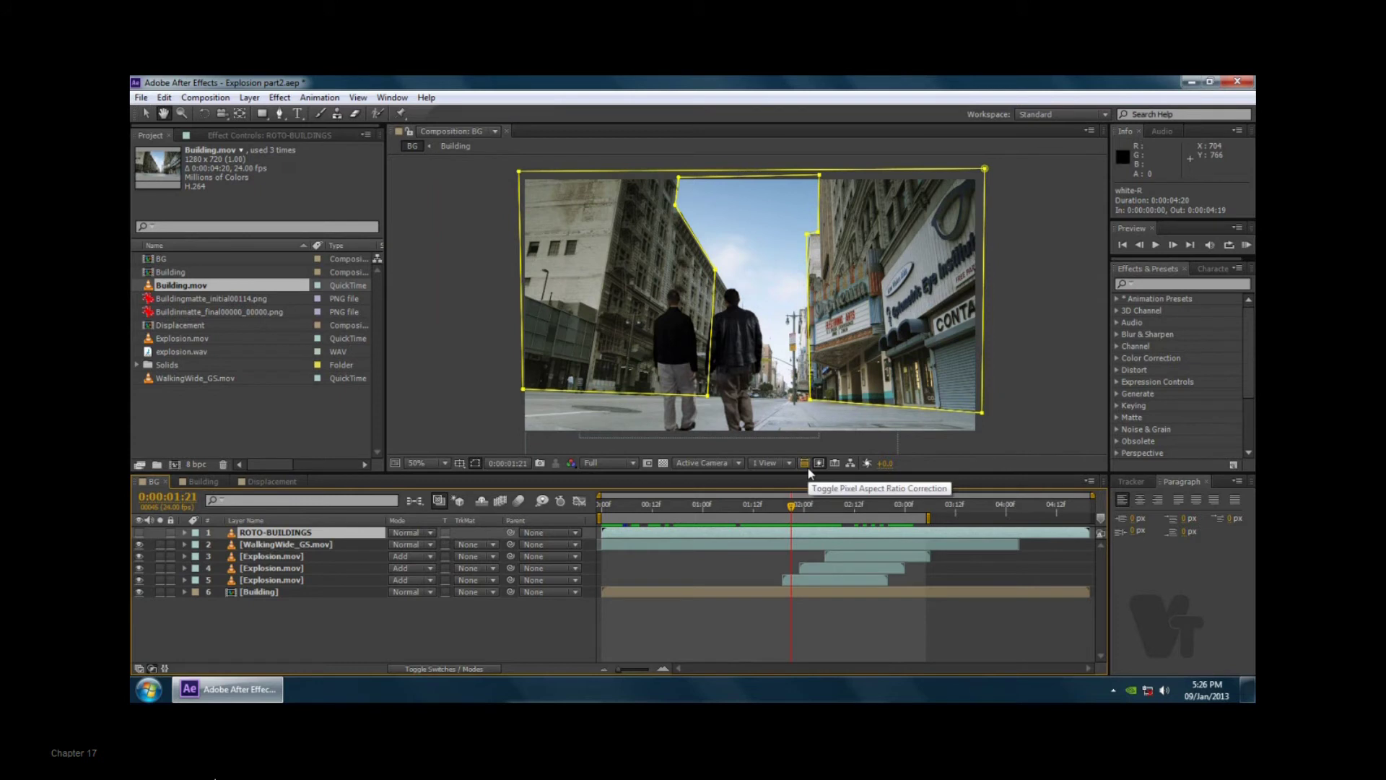
key("space")
mouse_move(805, 501)
left_mouse_down()
mouse_move(781, 510)
mouse_move(856, 512)
mouse_move(808, 518)
left_mouse_up()
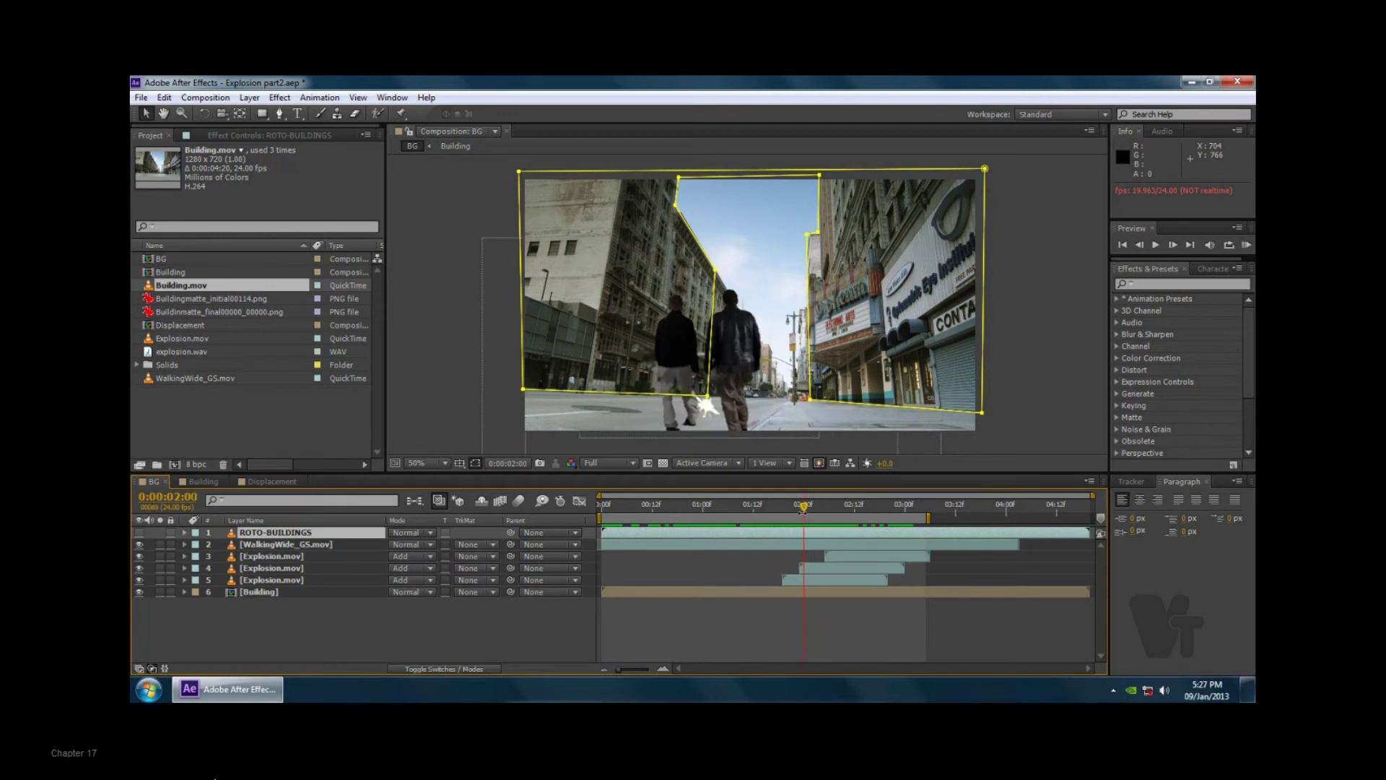
left_click(256, 482)
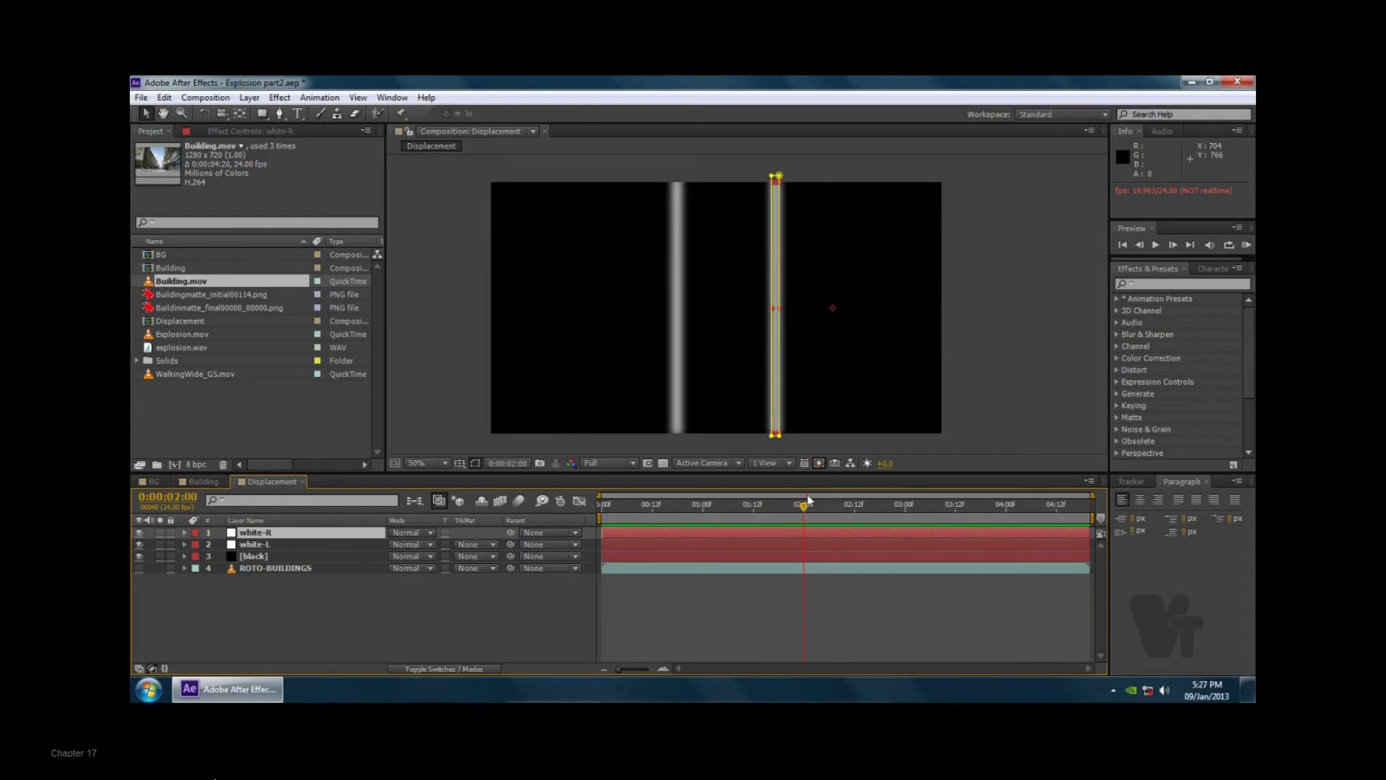
- Key Position on white-L and white-R at 0:00:02:00 and trim both in-points there
left_click(269, 543, "shift")
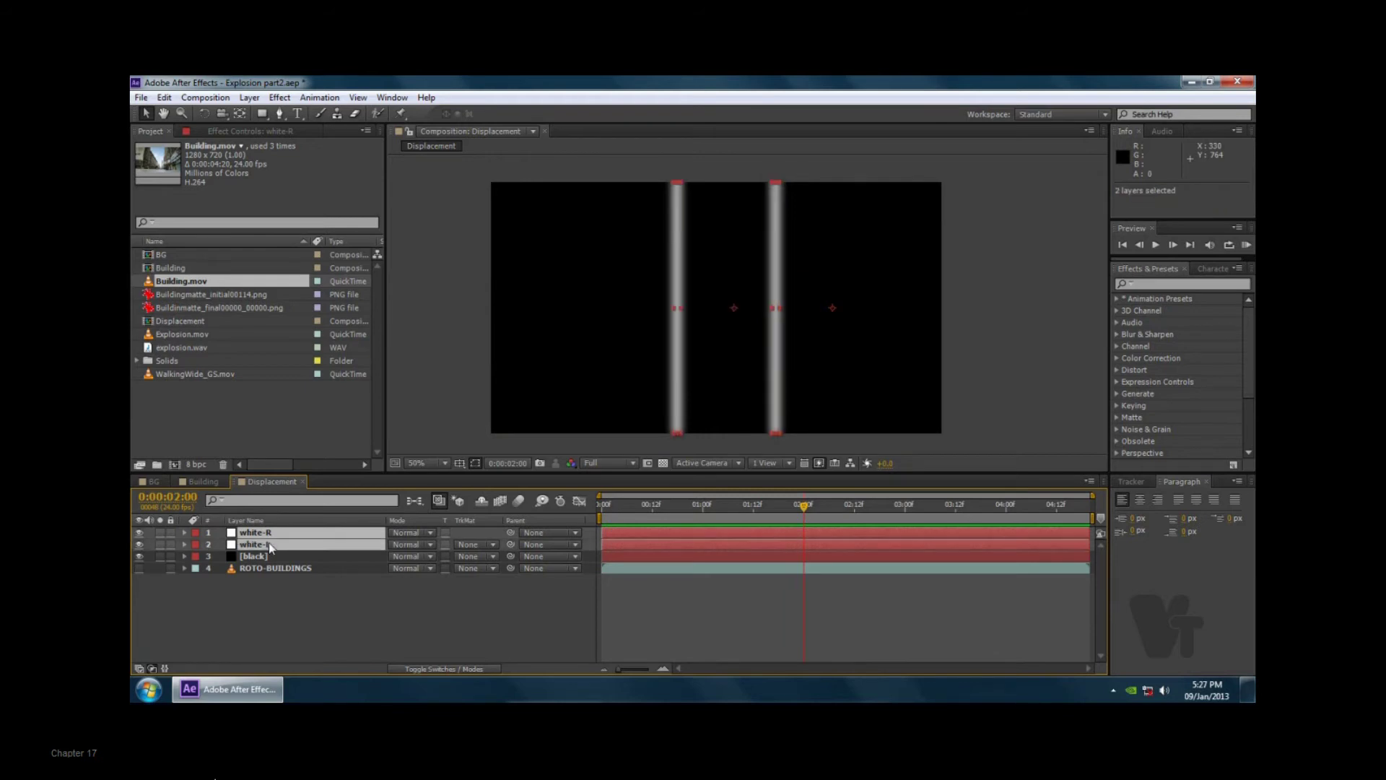
key("p")
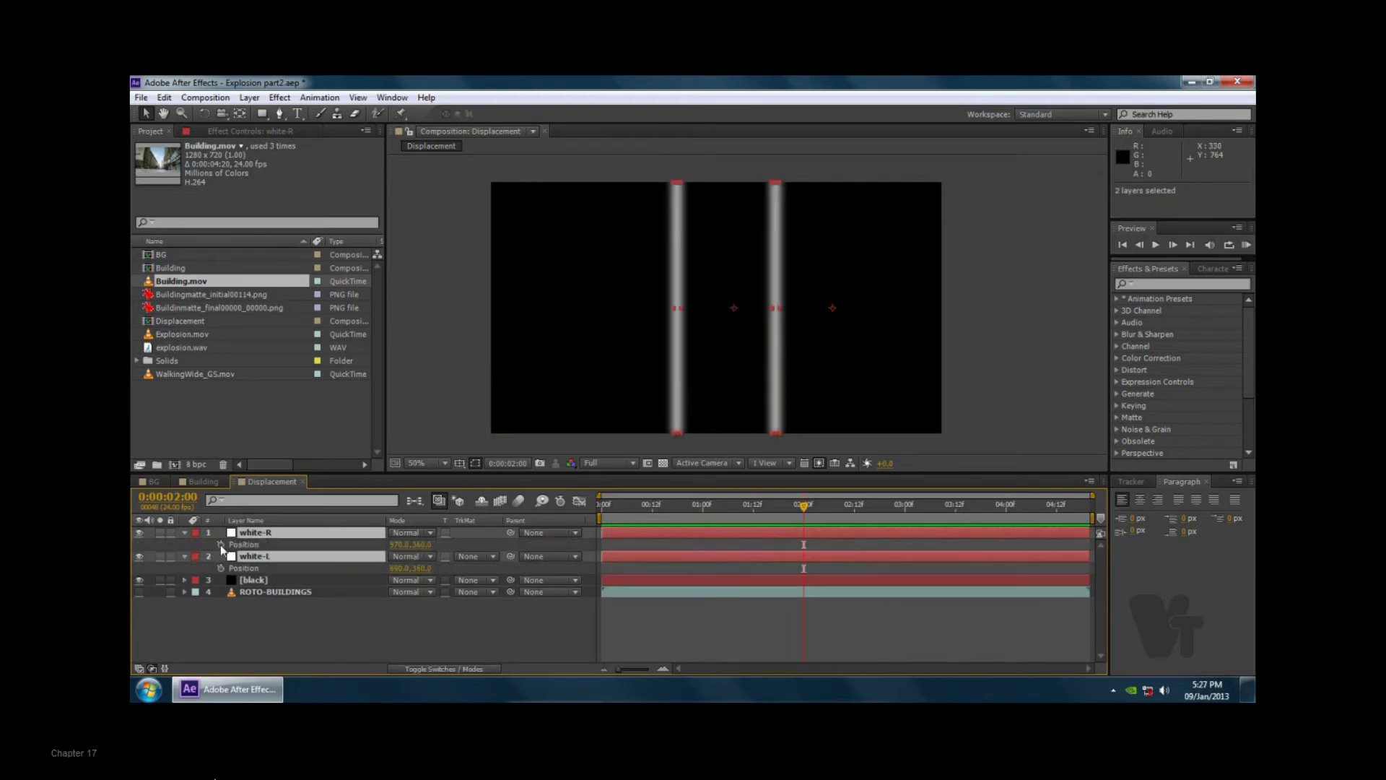
left_click(220, 545)
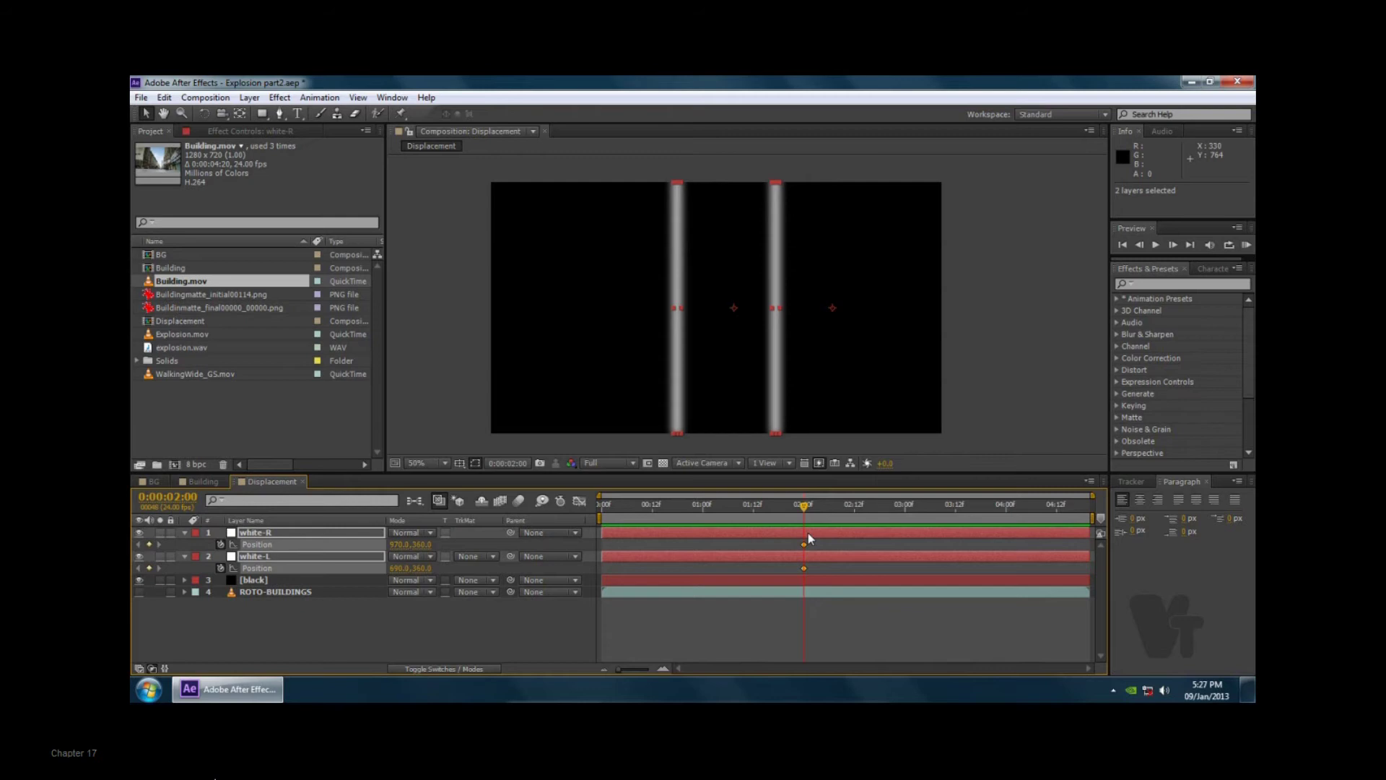
key("alt+bracketleft")
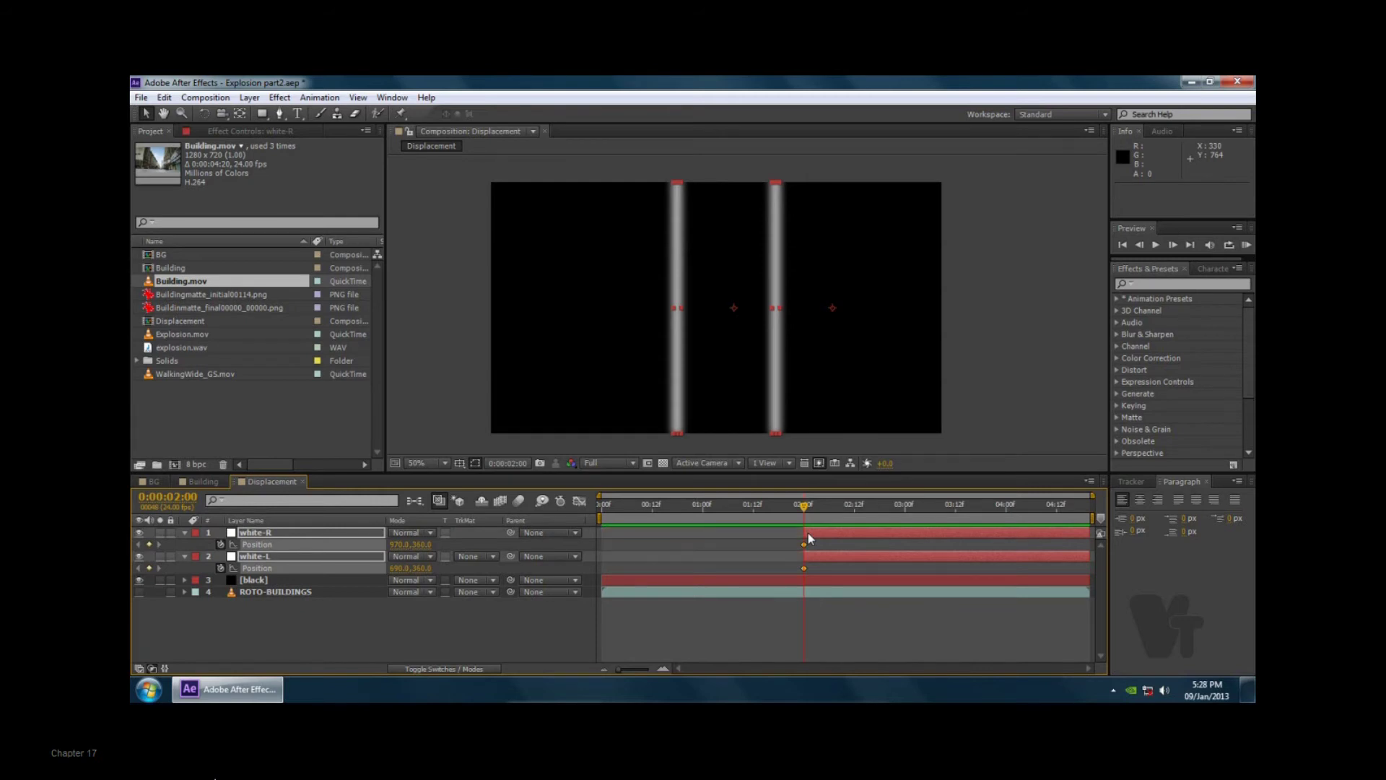
mouse_move(806, 506)
left_mouse_down()
mouse_move(744, 514)
mouse_move(817, 517)
left_mouse_up()
left_click_drag(839, 517, 844, 520)
- Keyframe white-L sliding off the left edge and white-R off the right edge
left_click(280, 623)
left_click(260, 557)
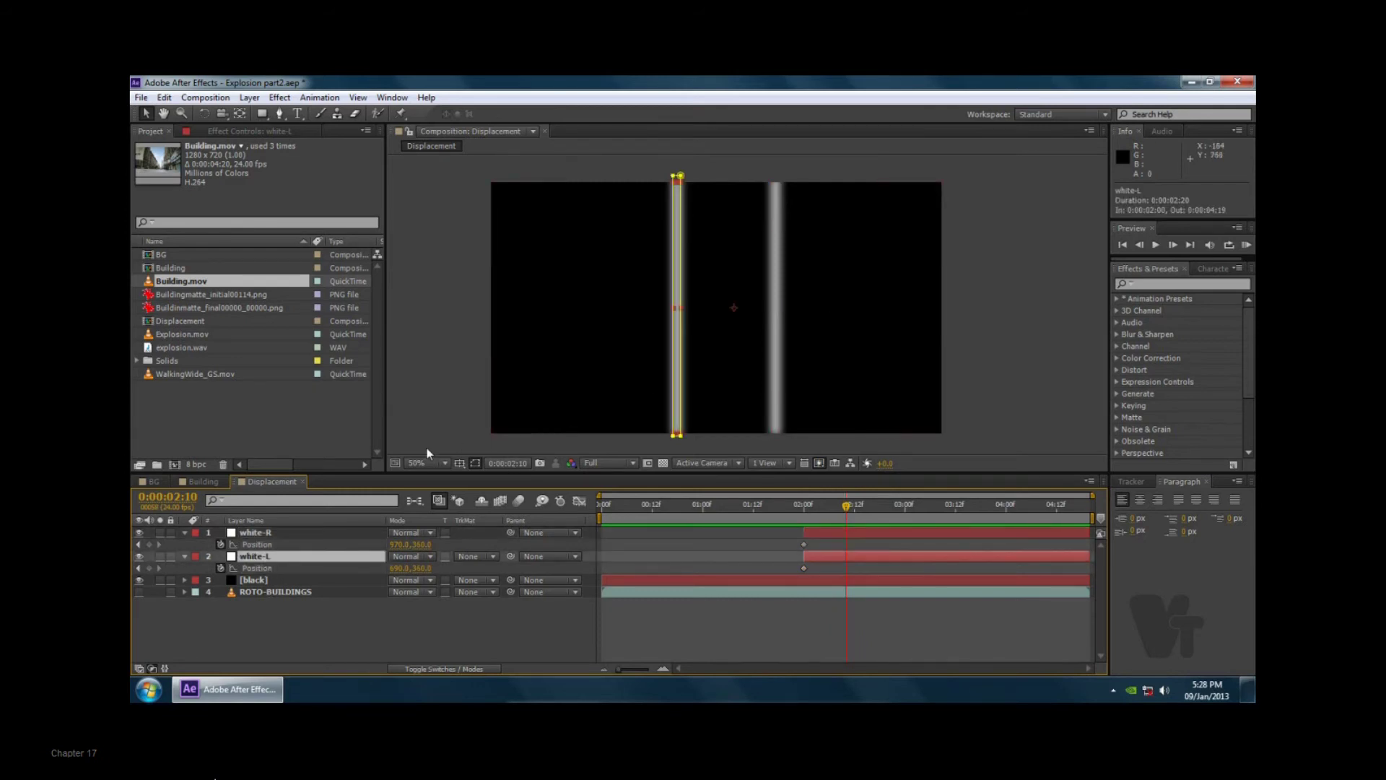
mouse_move(401, 568)
left_mouse_down()
mouse_move(248, 568)
mouse_move(183, 546)
left_mouse_up()
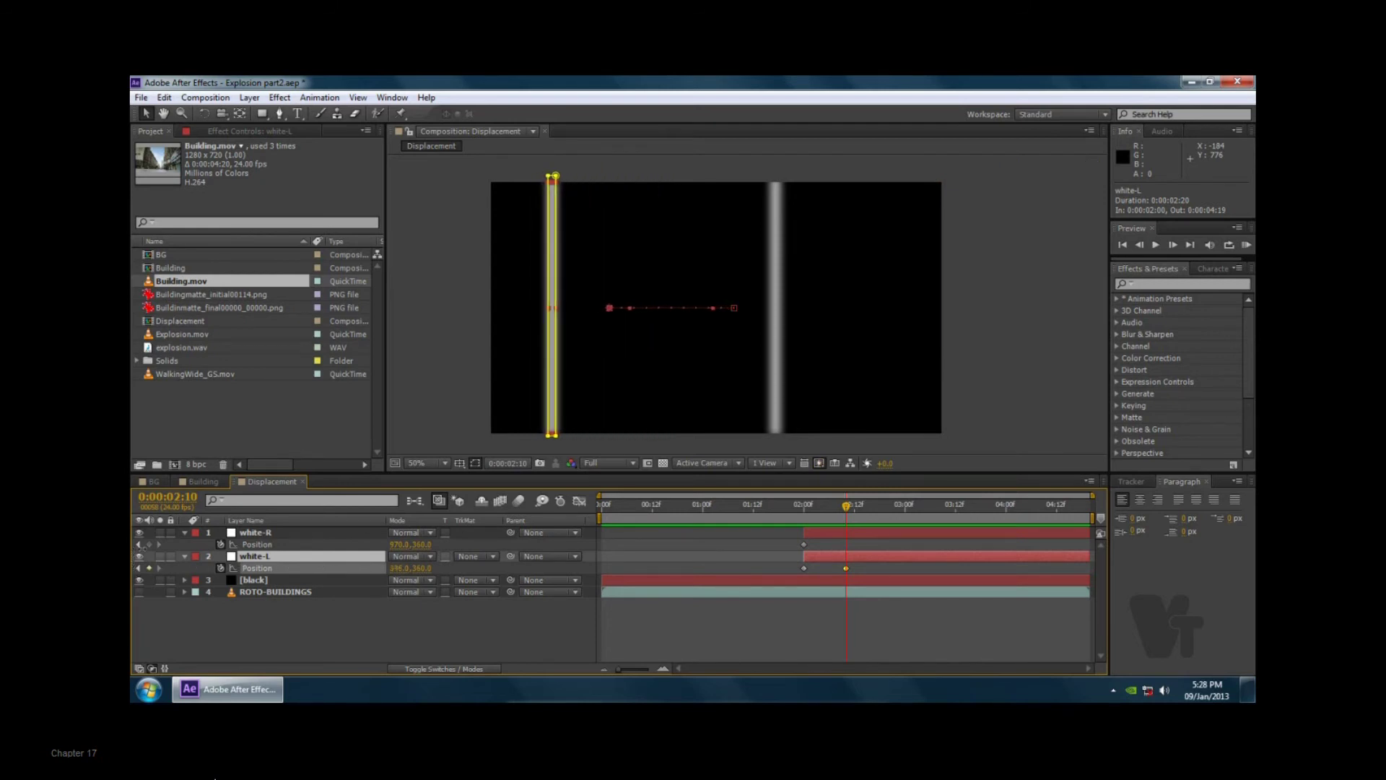
left_click_drag(410, 568, 277, 576)
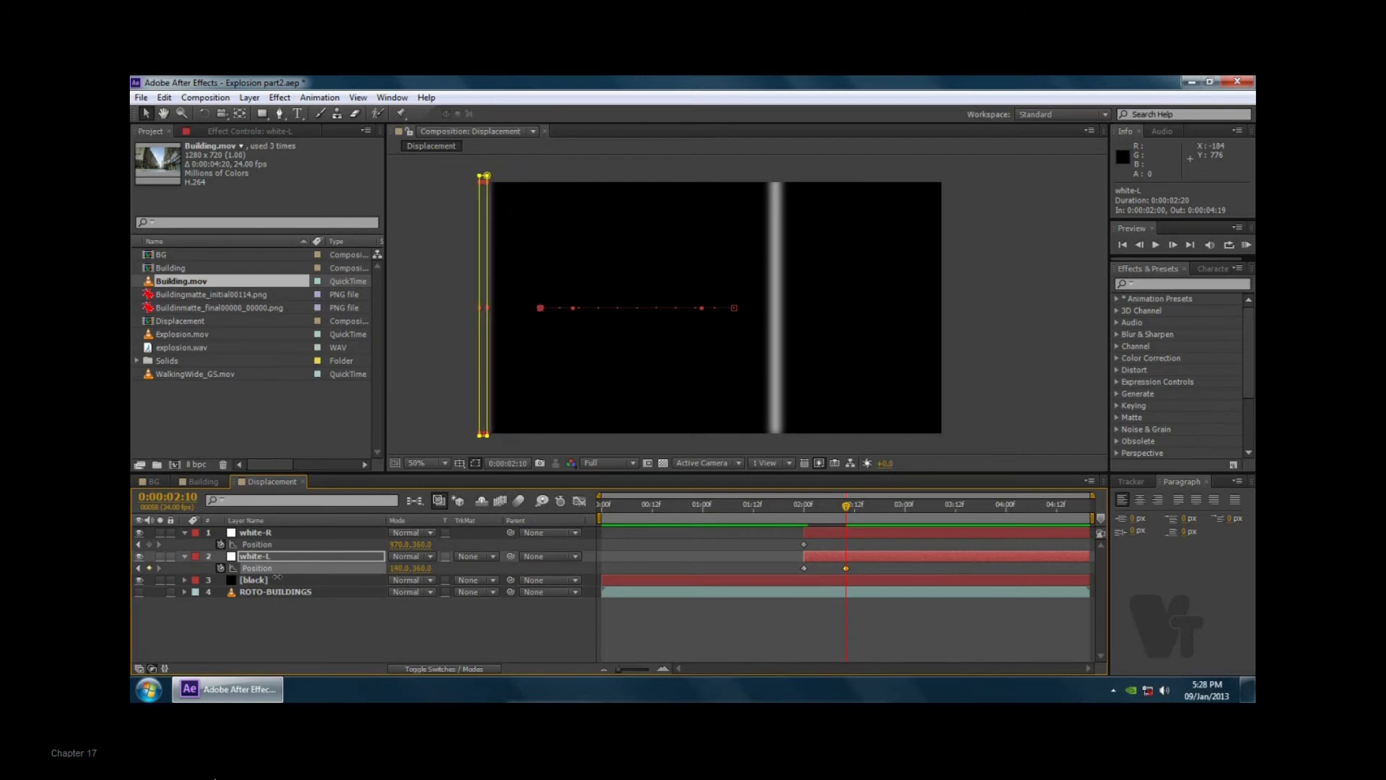
left_click(257, 544)
left_click_drag(417, 545, 741, 545)
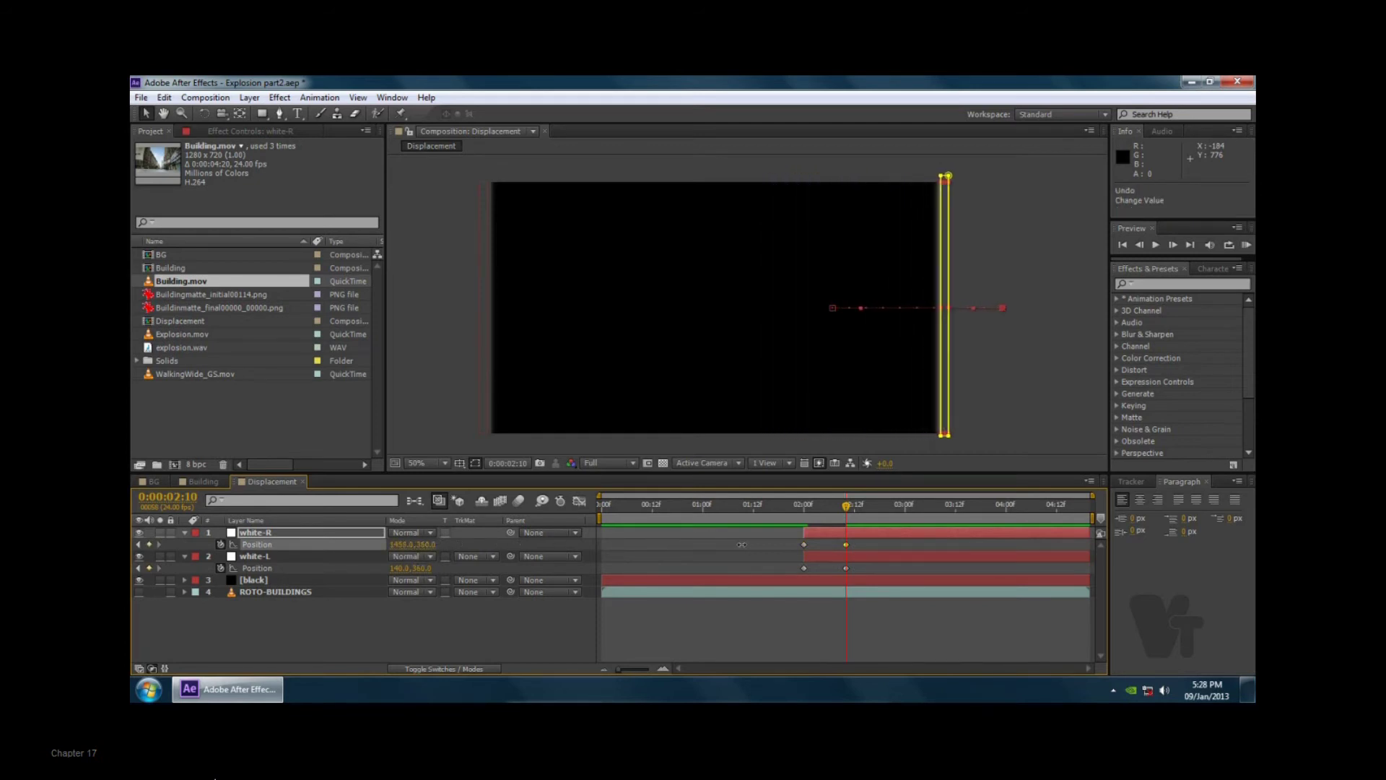
mouse_move(847, 505)
left_mouse_down()
mouse_move(806, 507)
mouse_move(848, 520)
left_mouse_up()
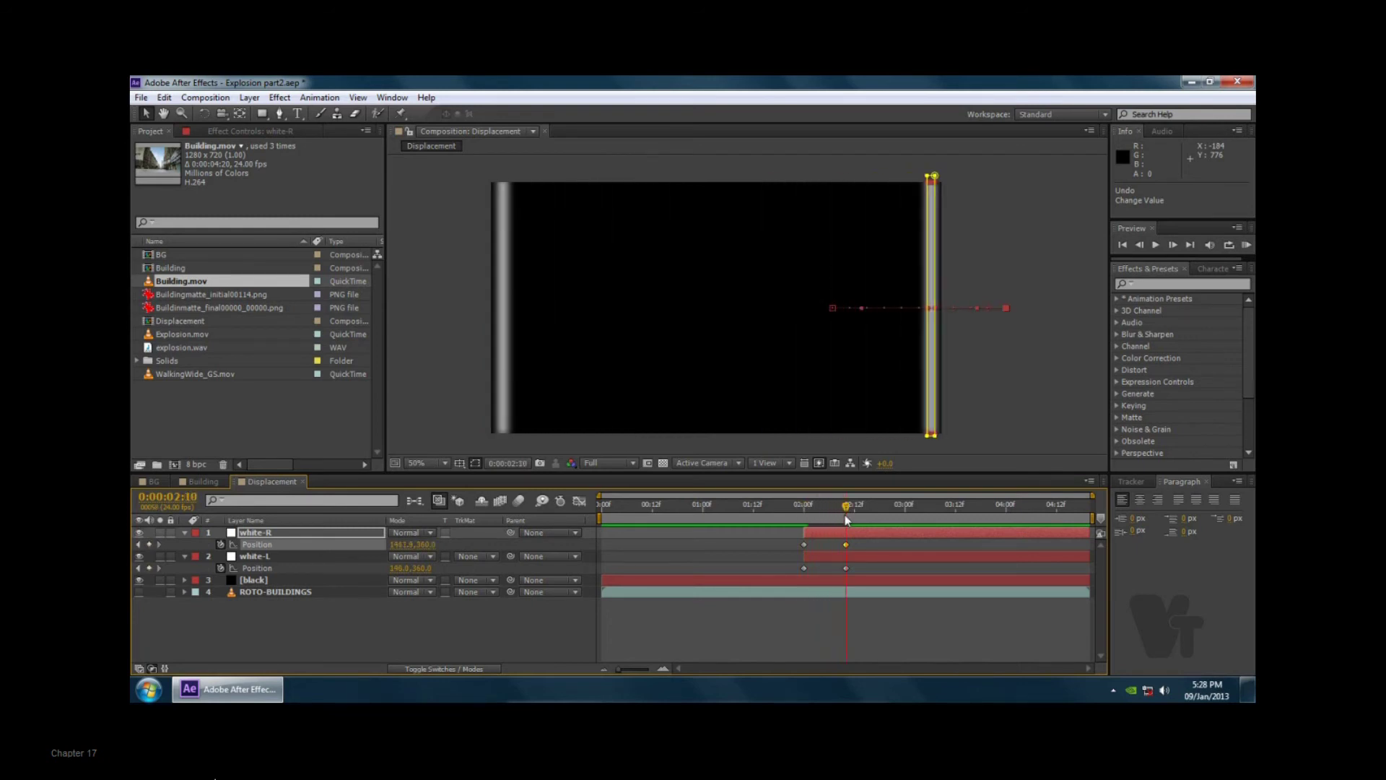
- End both white layers at 2:10, check the bars' motion, and bring up the Building comp
left_click(284, 557, "ctrl")
key("alt+bracketright")
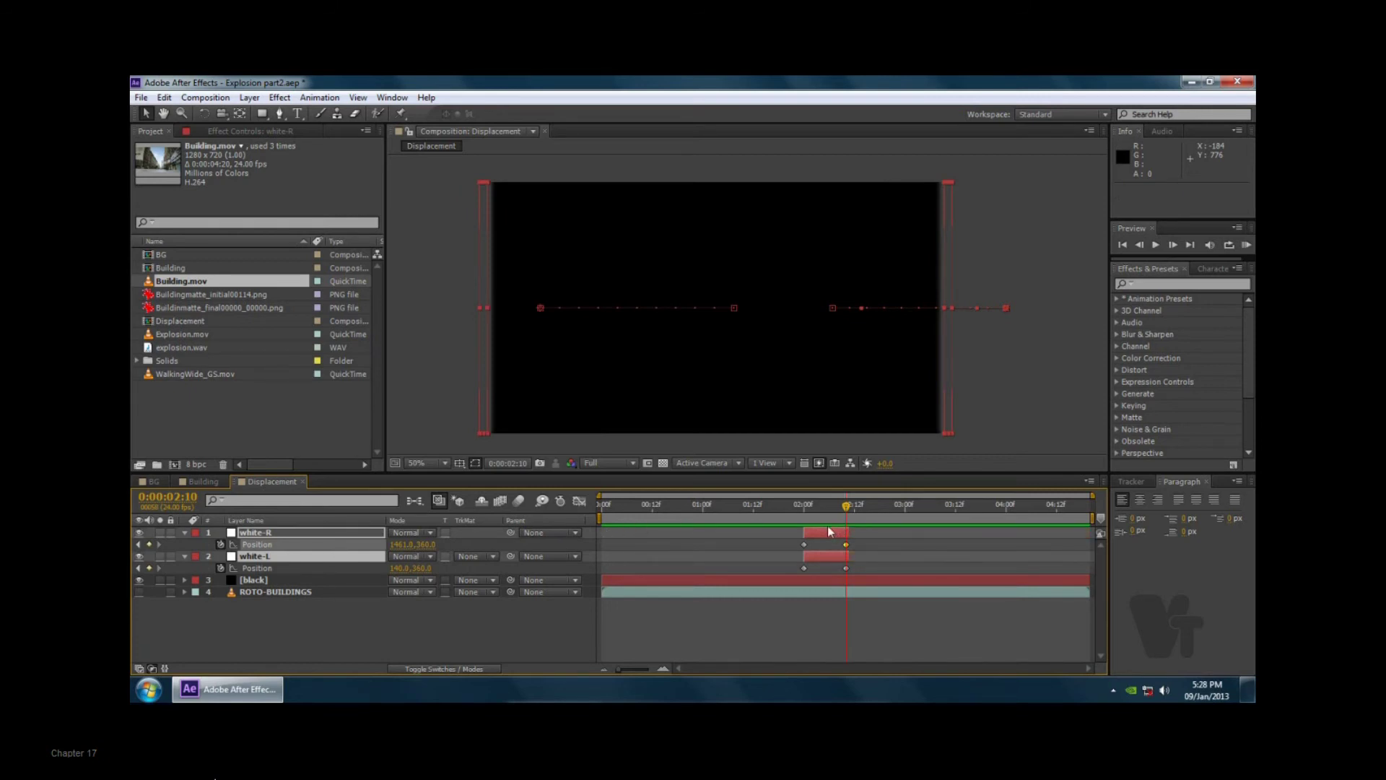
left_click(802, 633)
left_click_drag(813, 506, 822, 503)
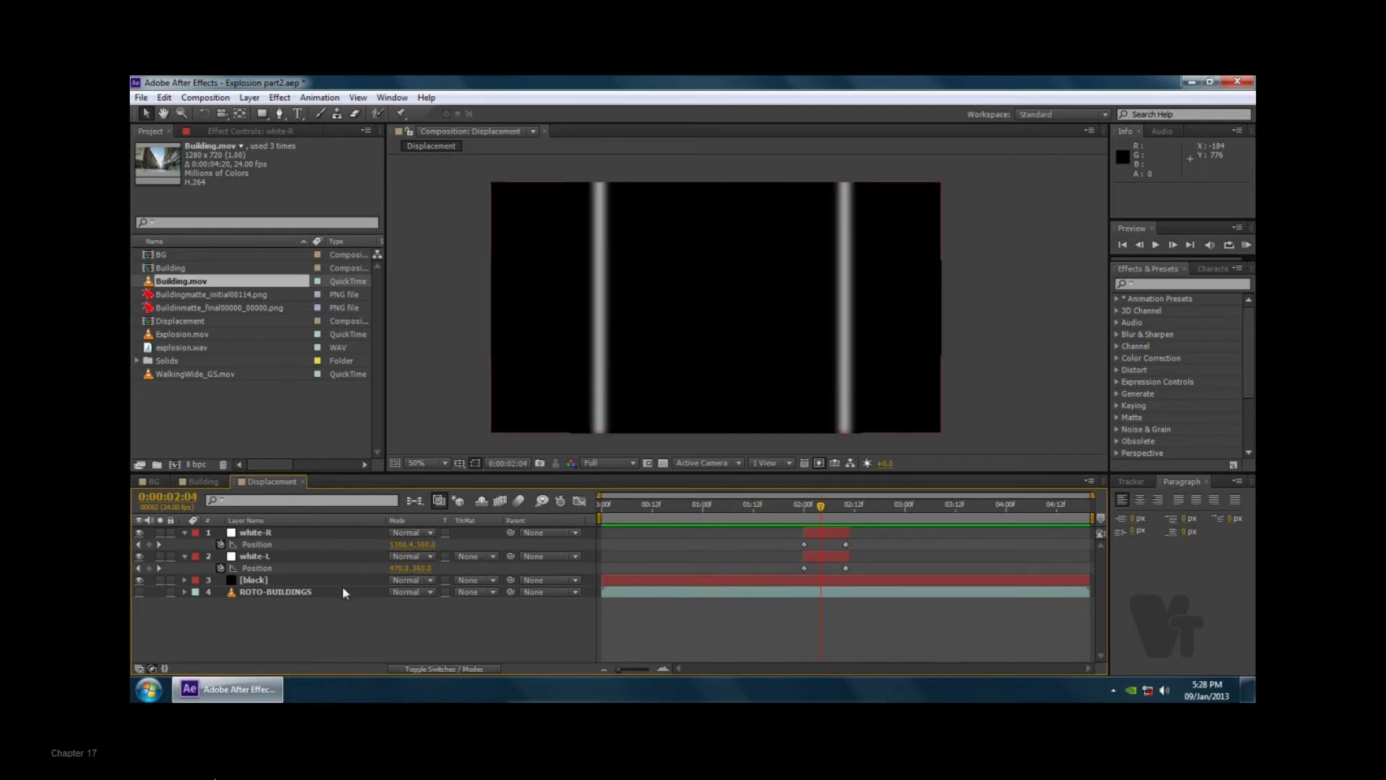
left_click(317, 593)
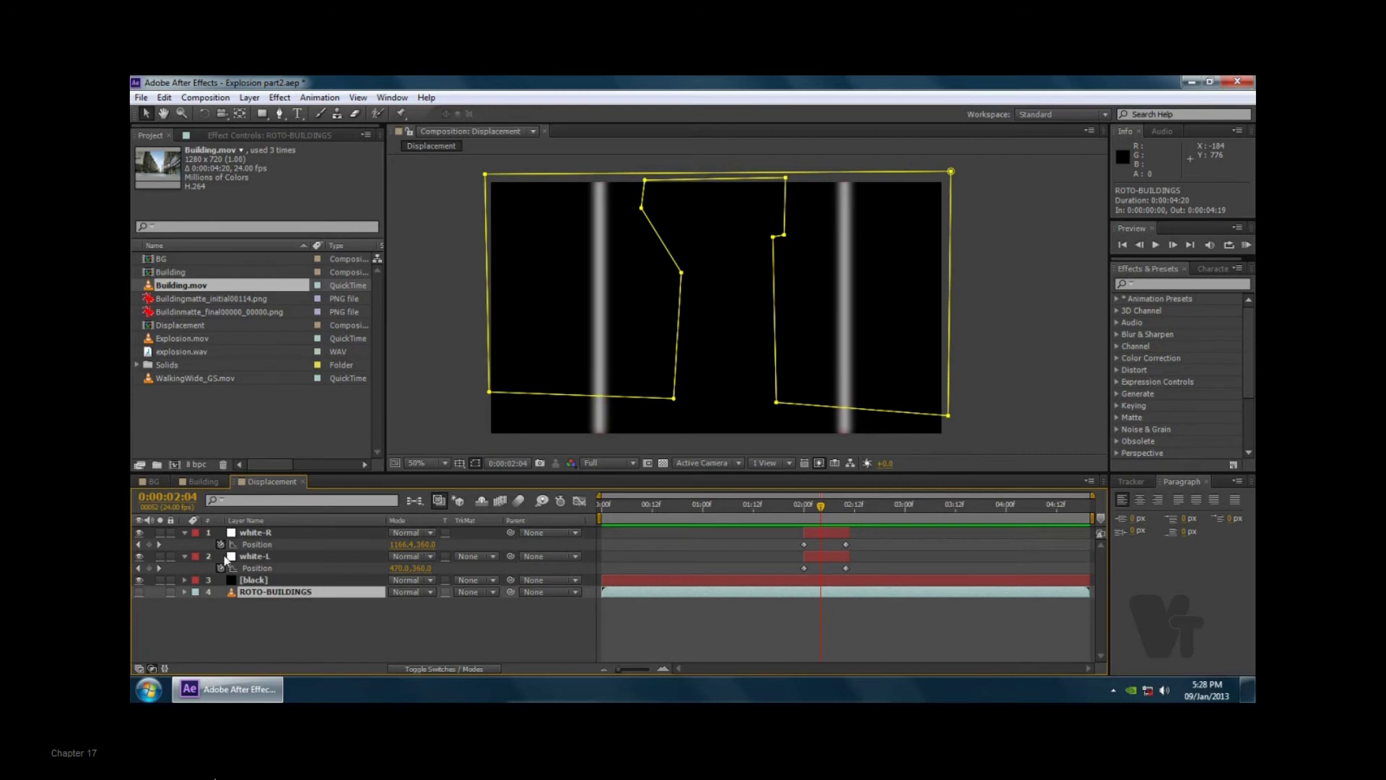
left_click(247, 630)
mouse_move(822, 512)
left_mouse_down()
mouse_move(854, 521)
mouse_move(789, 521)
left_mouse_up()
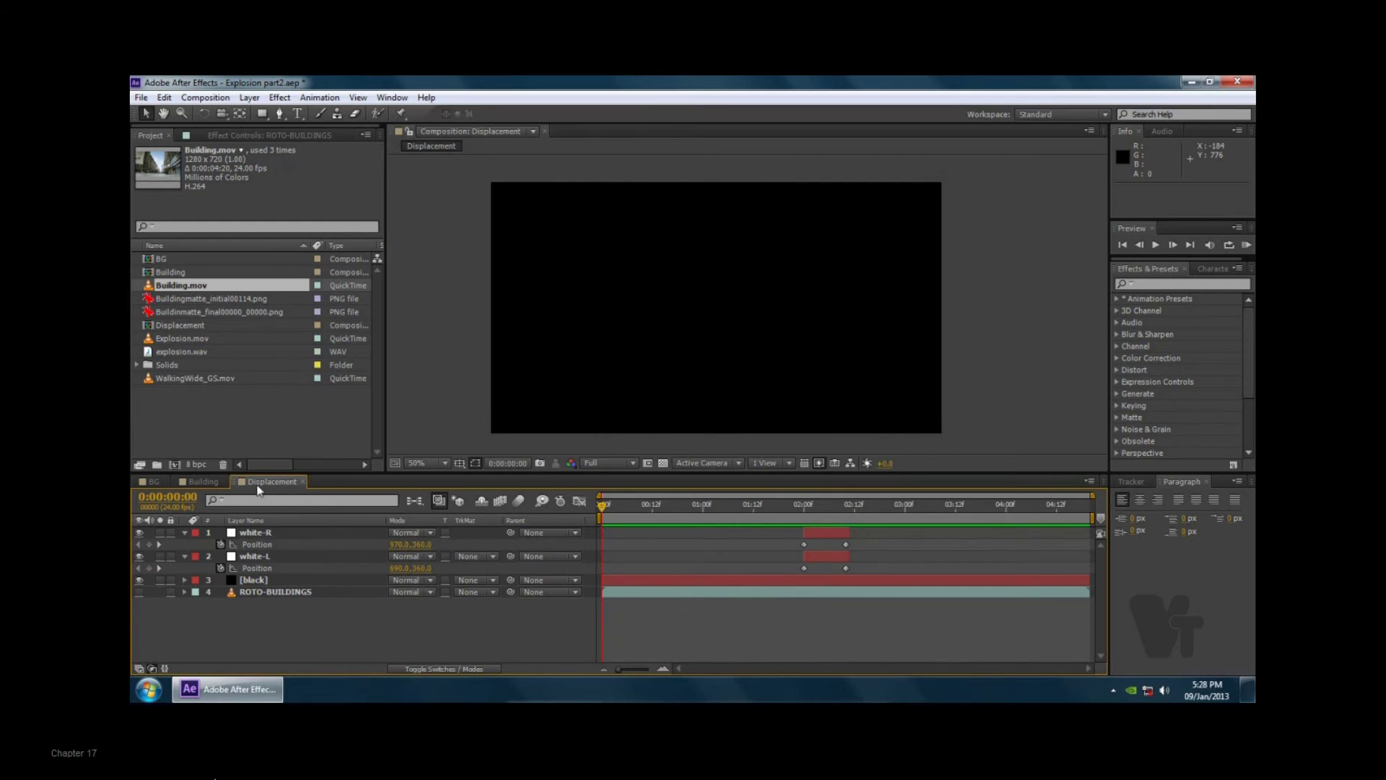
left_click(155, 481)
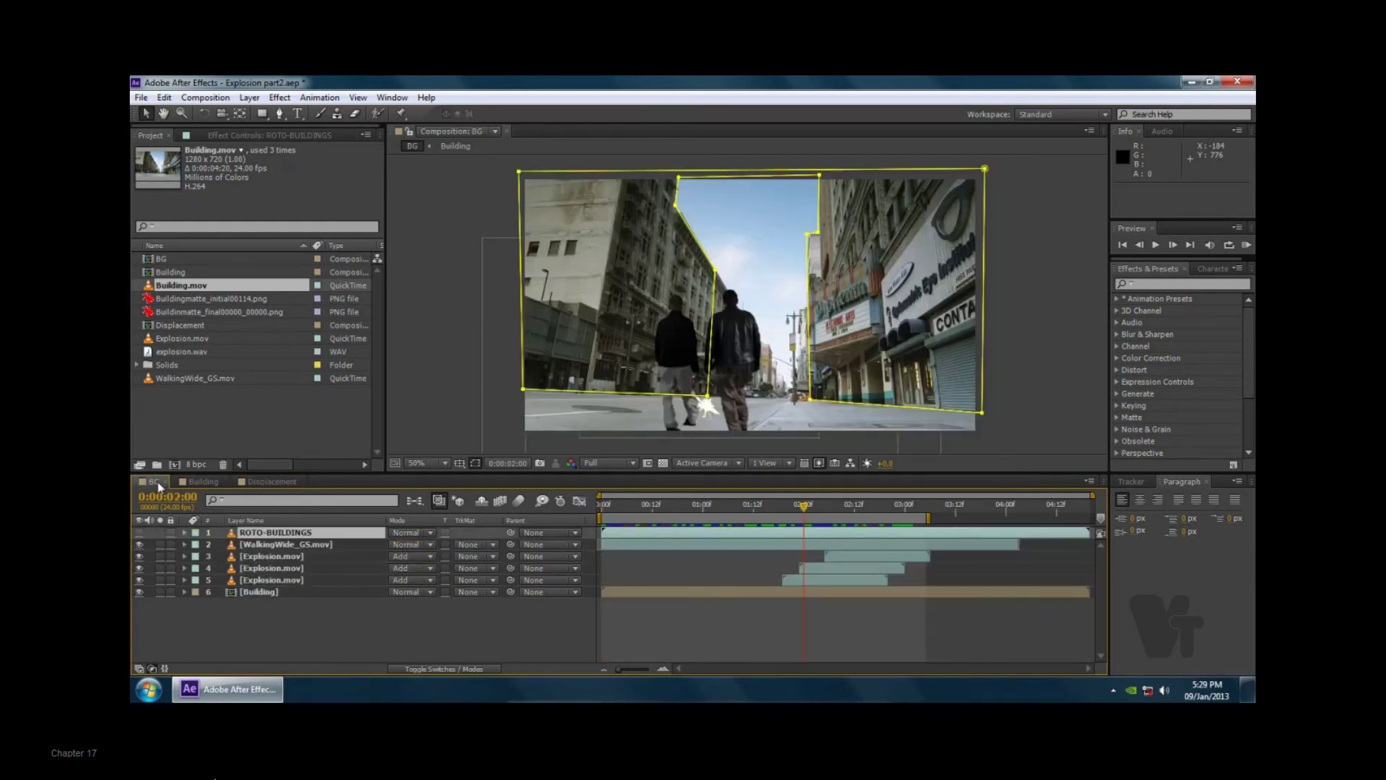
left_click_drag(216, 483, 155, 485)
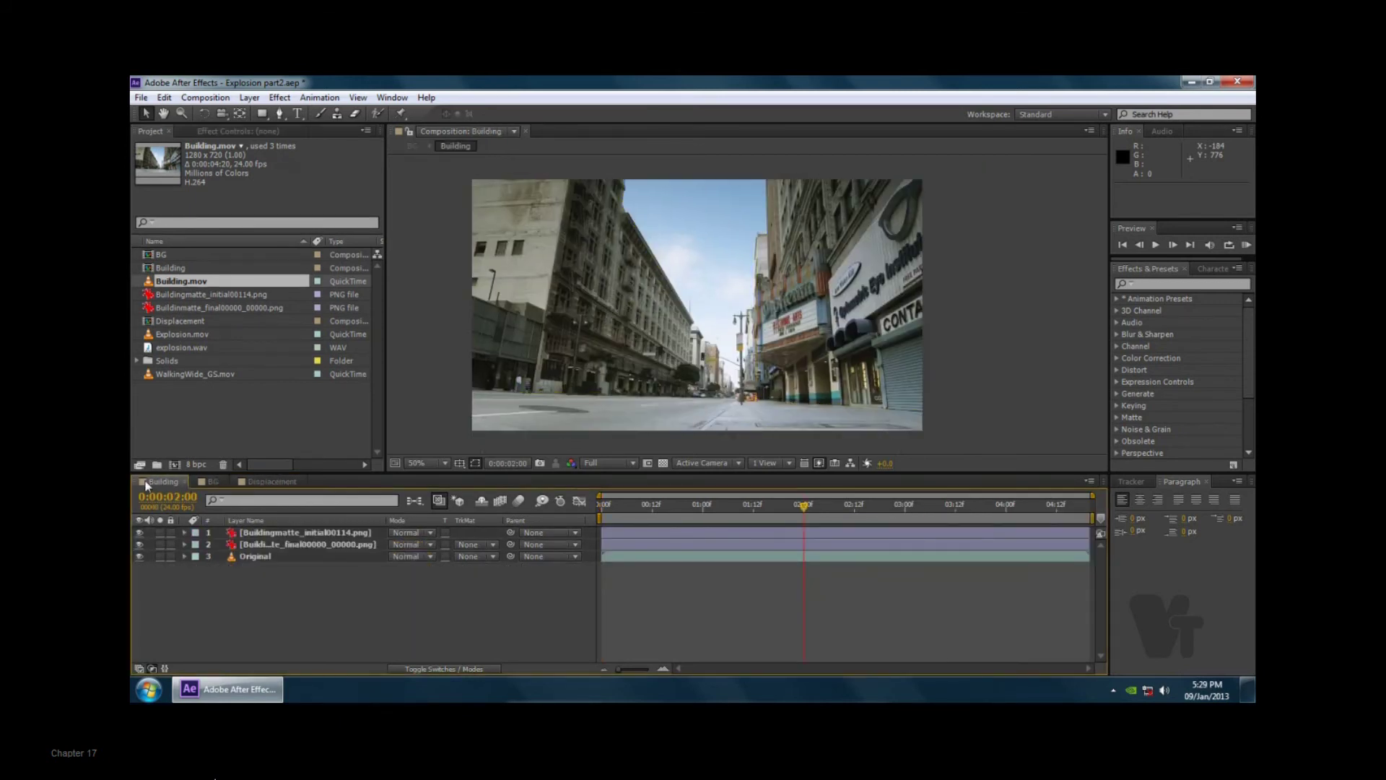
- Move ROTO-BUILDINGS down to layer 5 in BG, just above Building, and make it visible
left_click(211, 482)
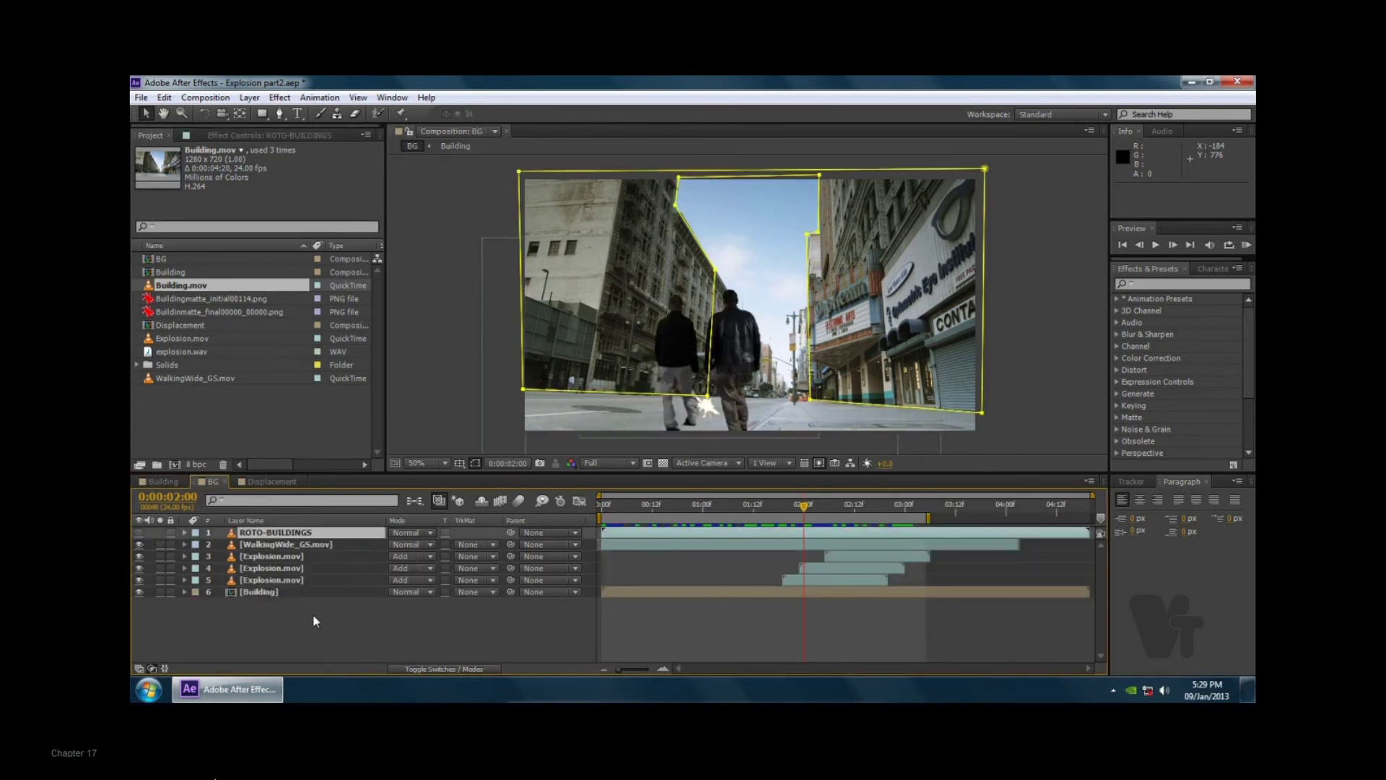
left_click(1052, 366)
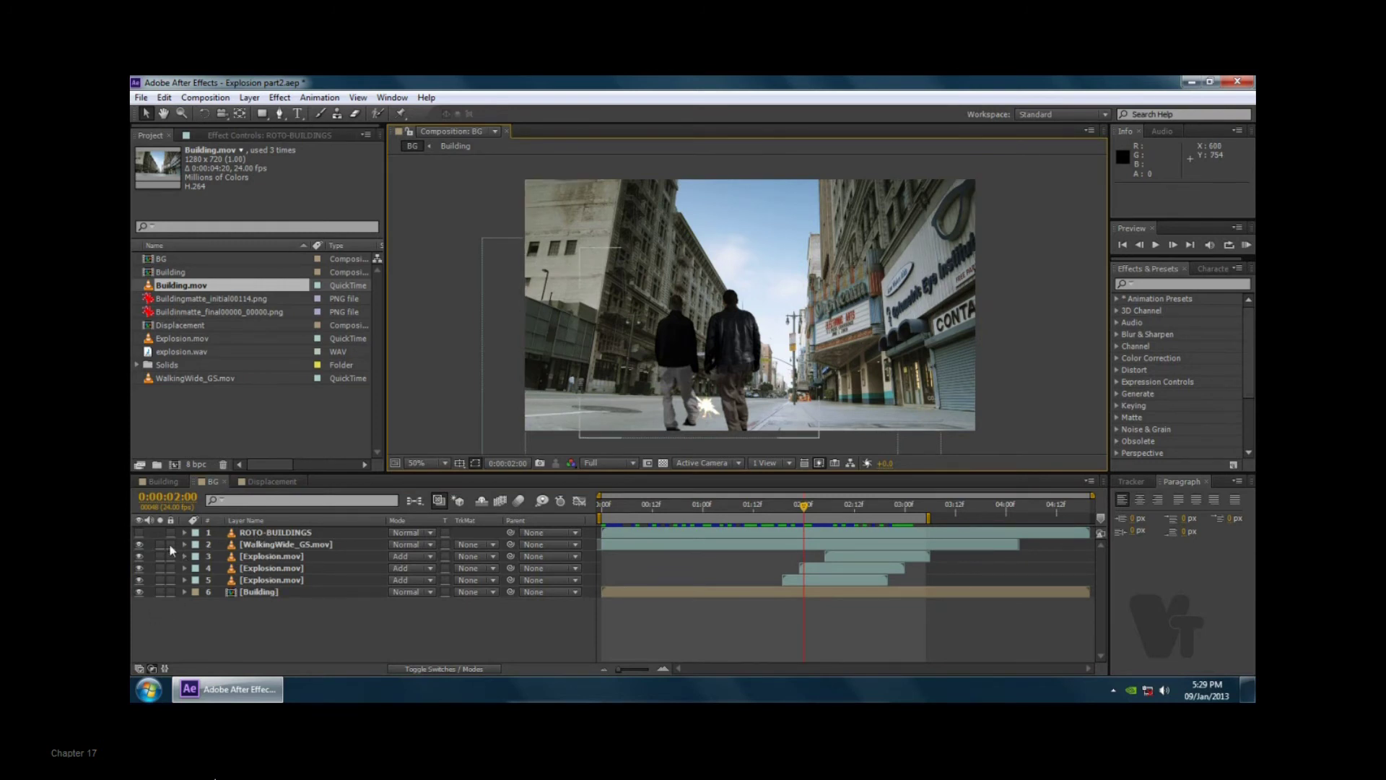
left_click(277, 534)
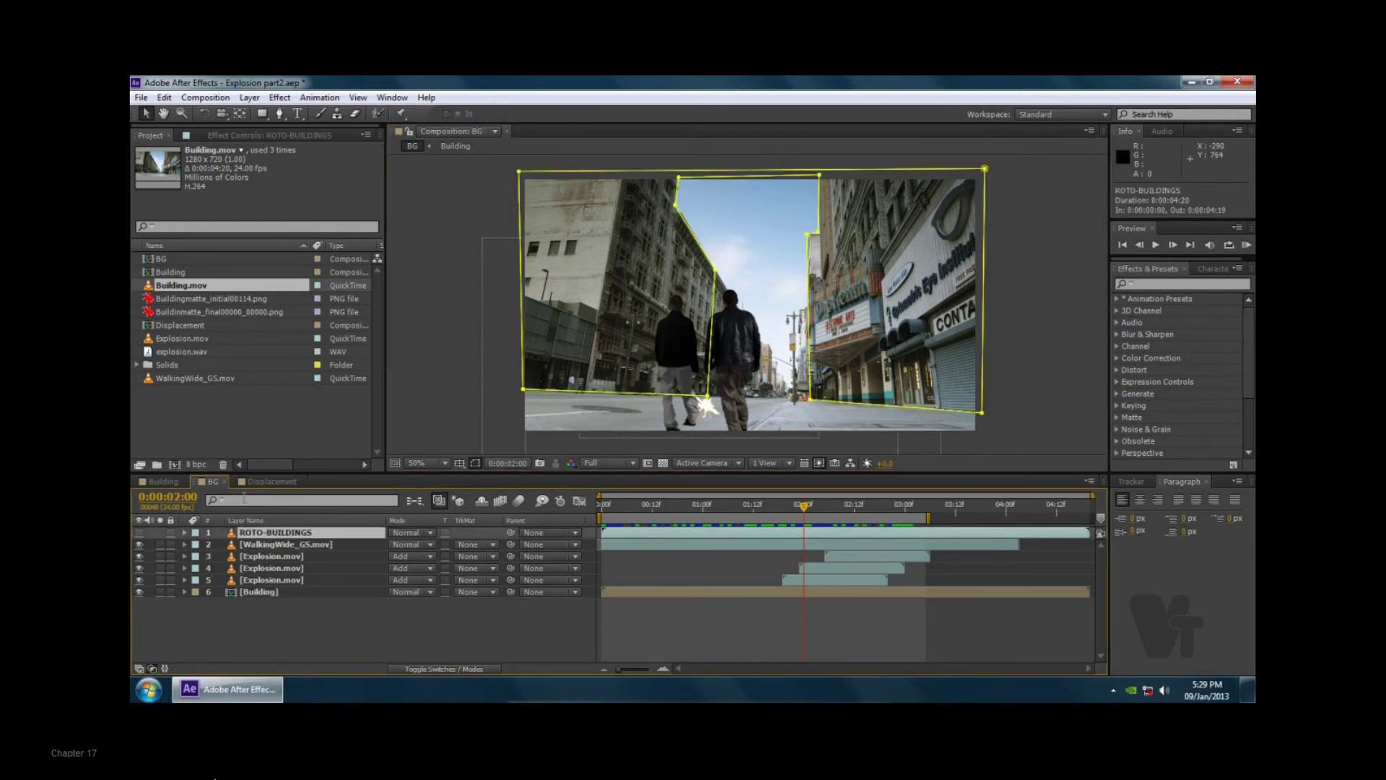
left_click_drag(252, 536, 252, 588)
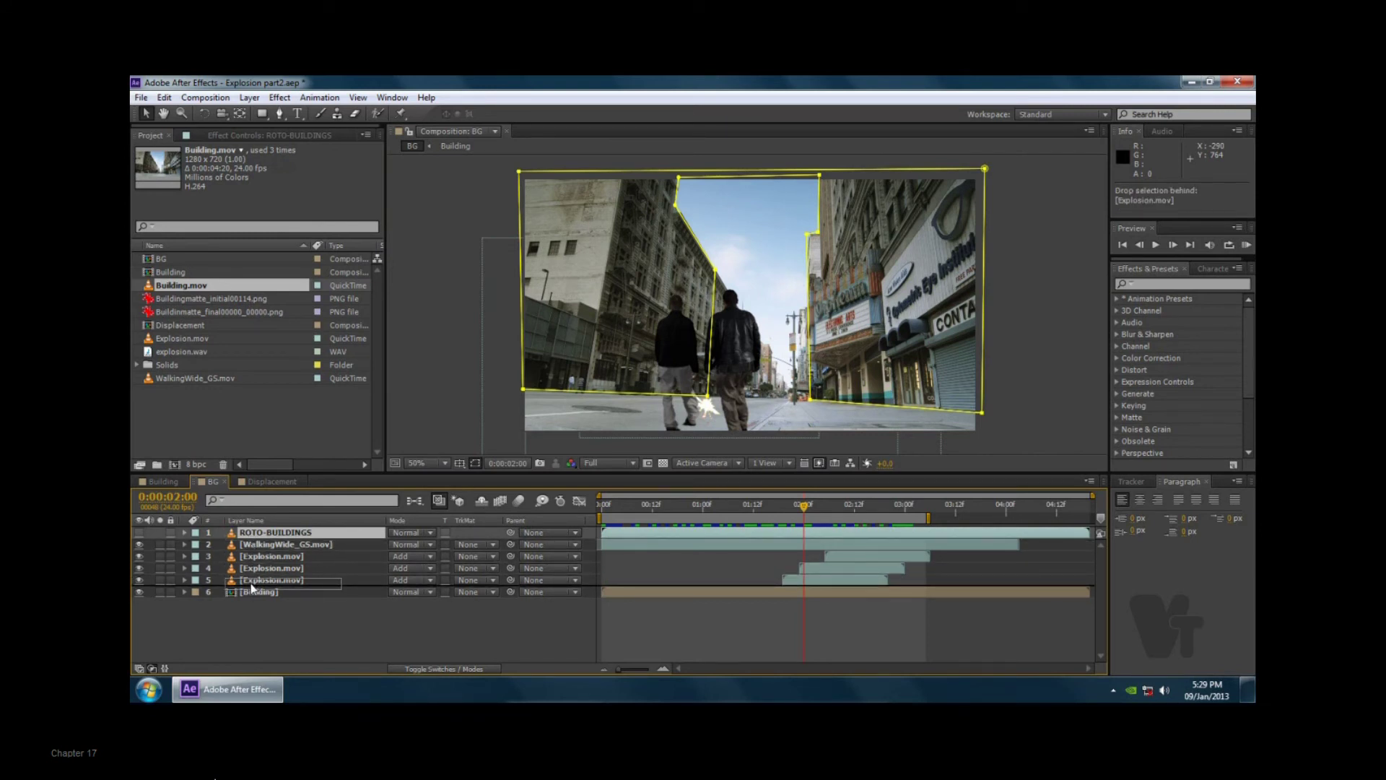
left_click_drag(252, 588, 253, 588)
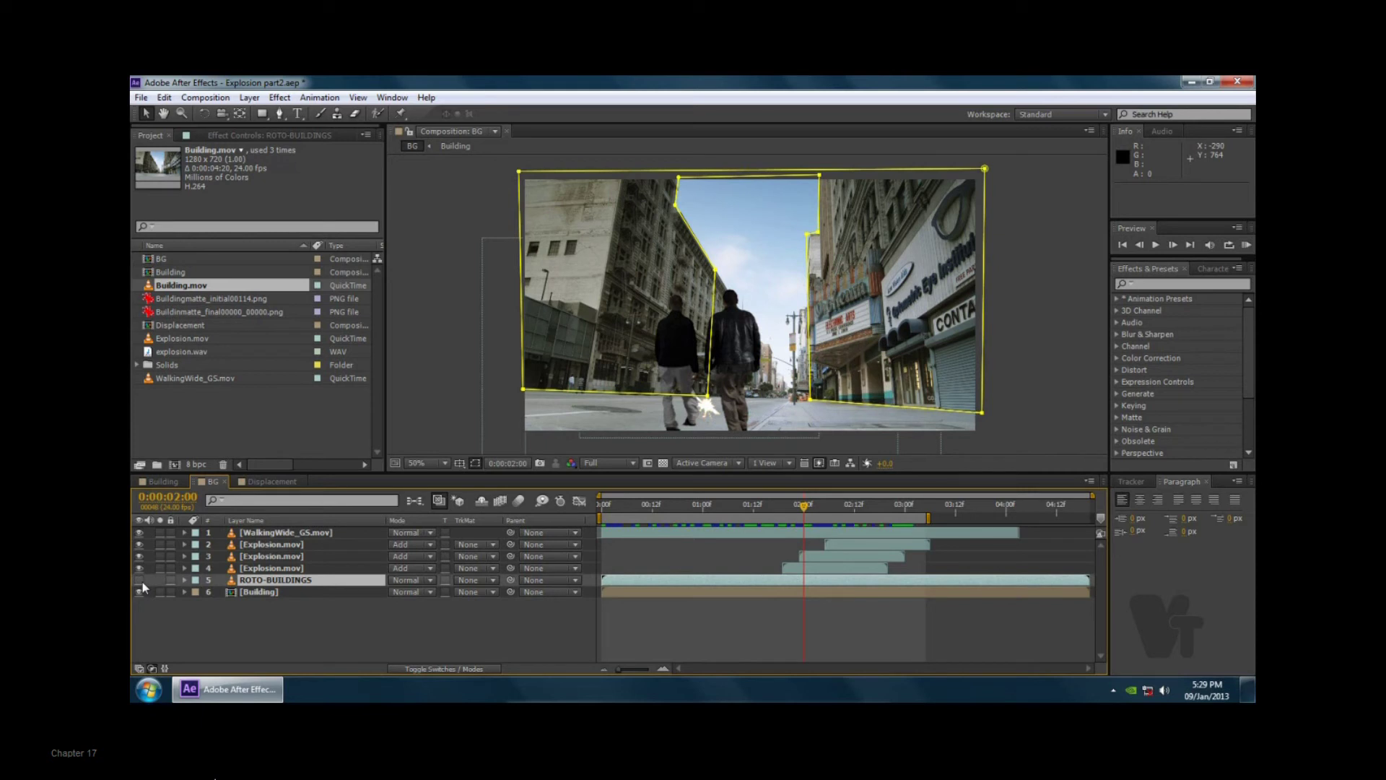
left_click(139, 580)
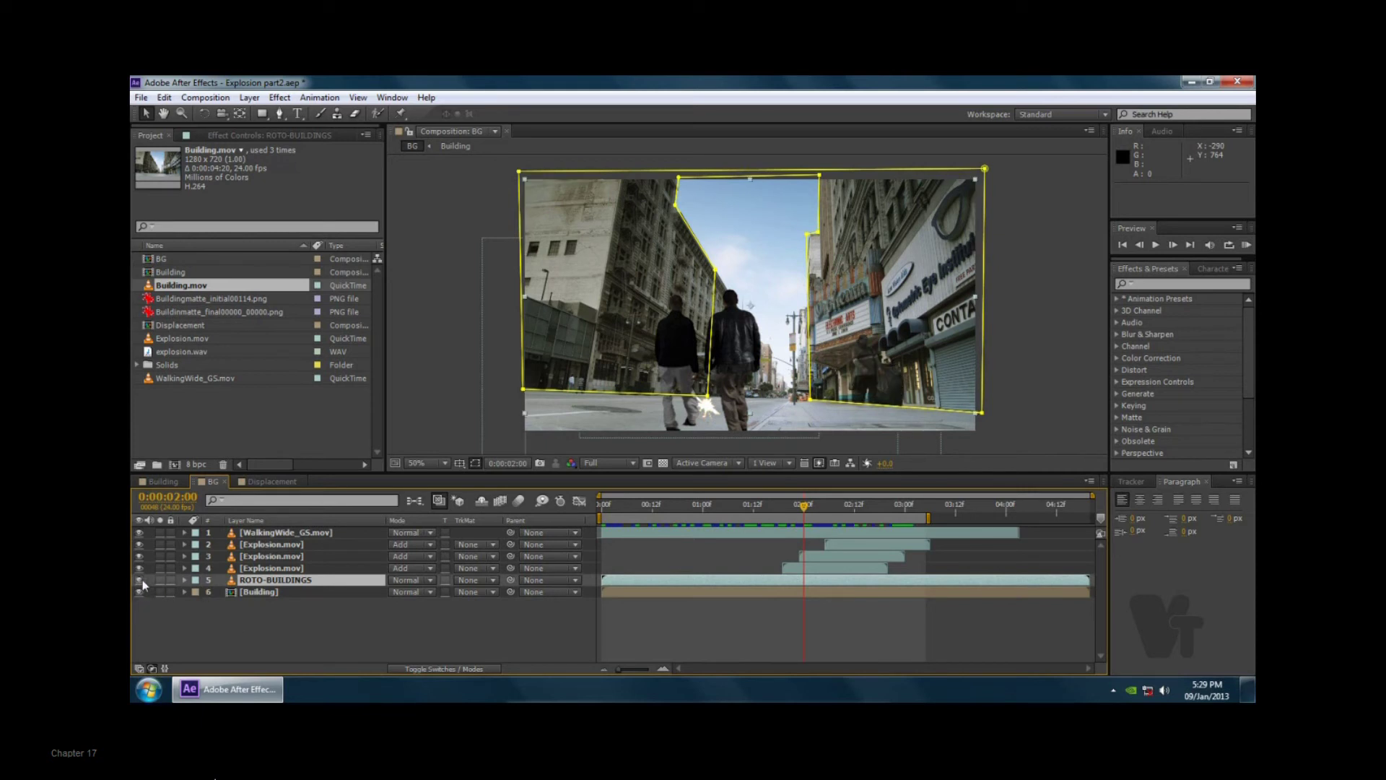
- Duplicate the Building layer in BG with ROTO-BUILDINGS hidden
left_click(255, 593)
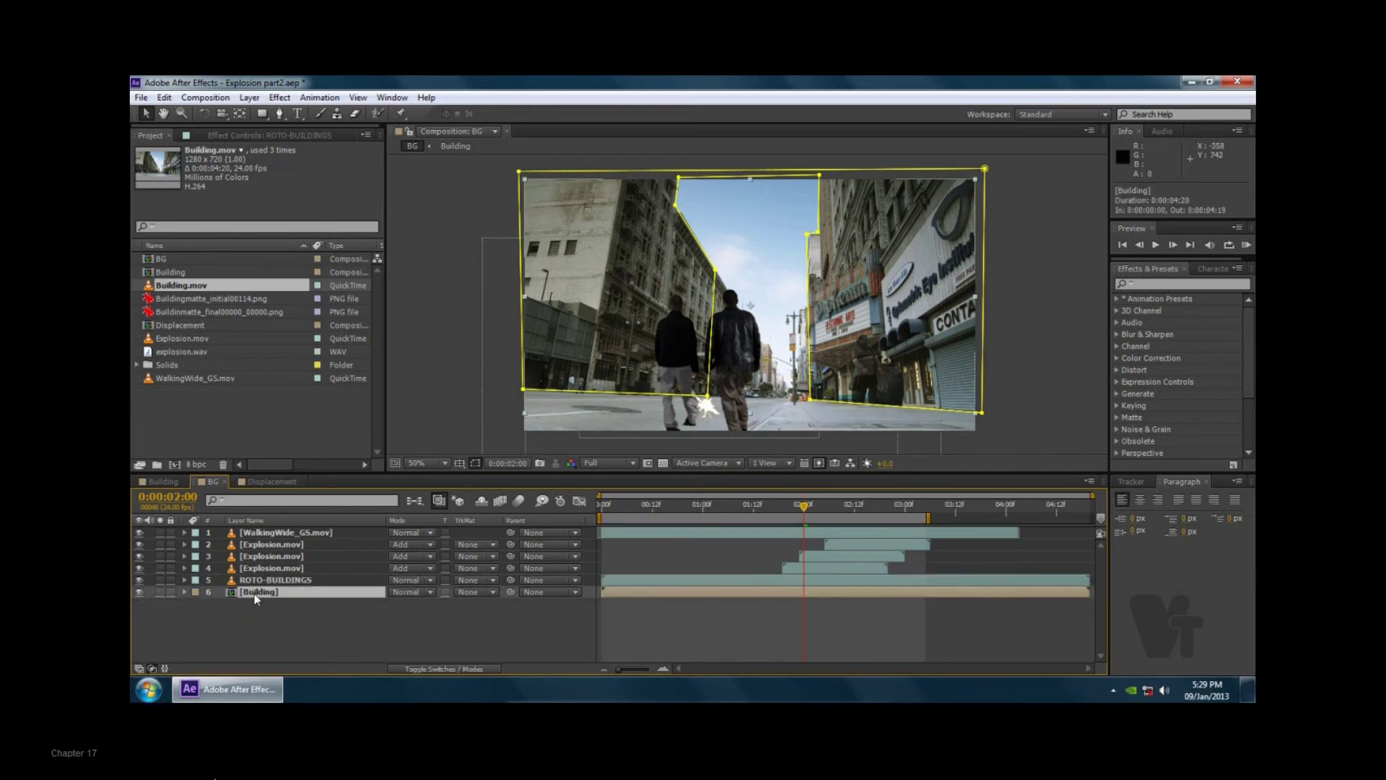
left_click(140, 582)
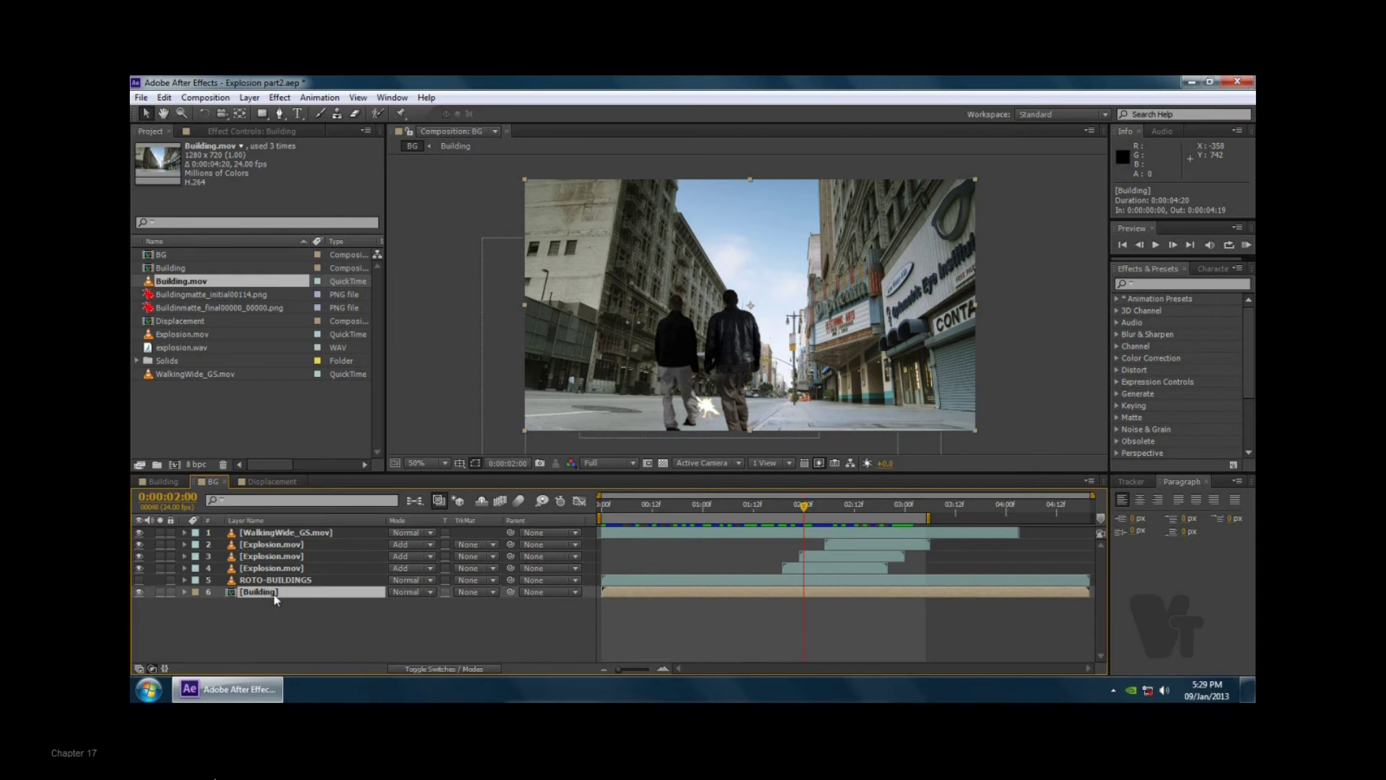
key("ctrl+d")
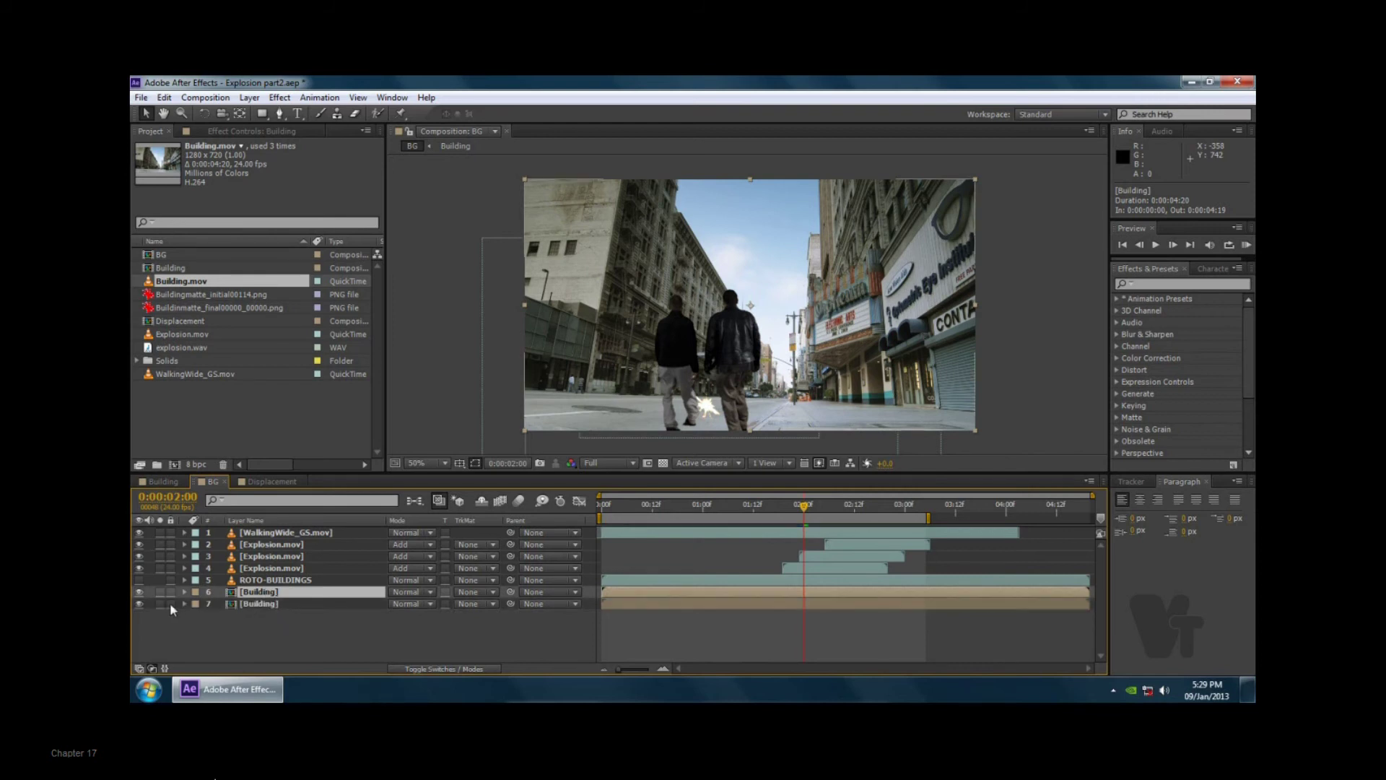
- Paste ROTO-BUILDINGS' Mask 1 onto the upper Building layer and delete ROTO-BUILDINGS
left_click(262, 582)
key("m")
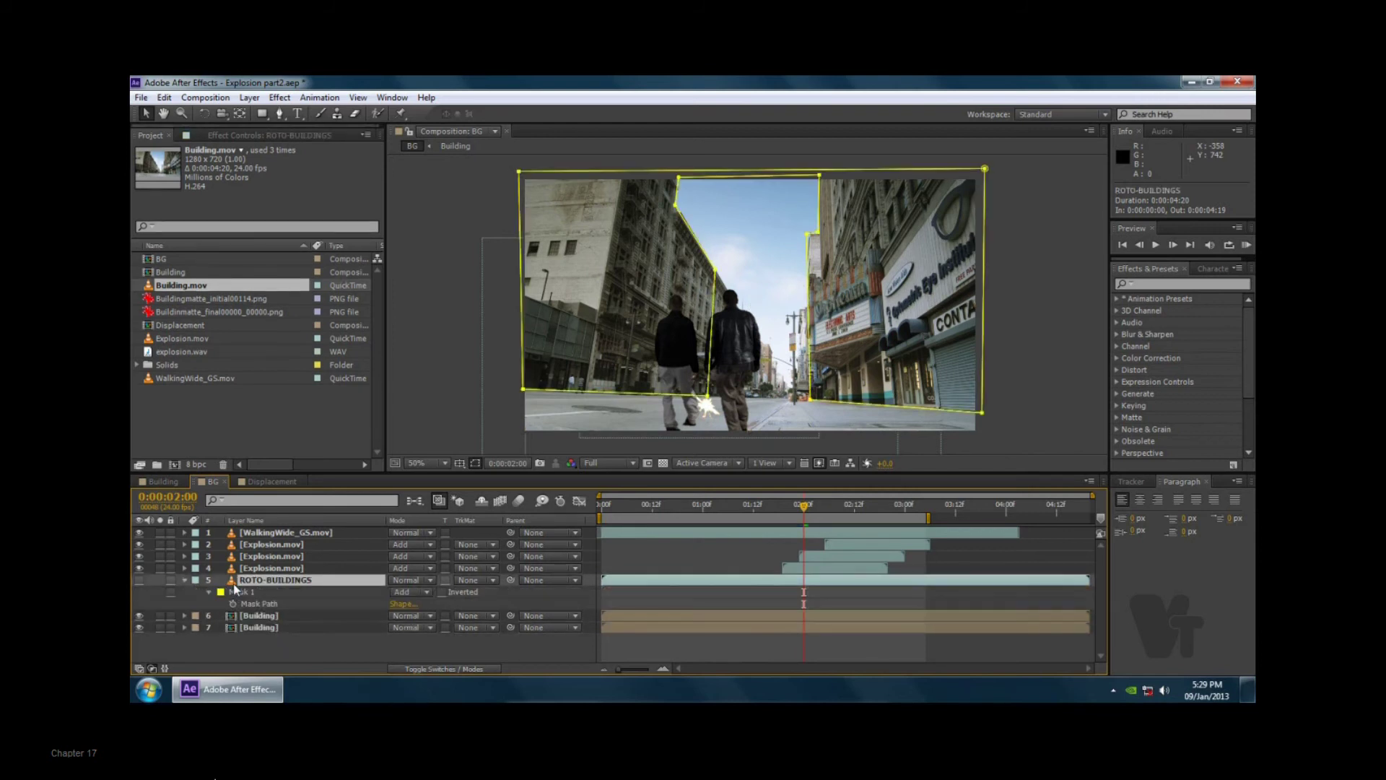
left_click(240, 594)
key("m")
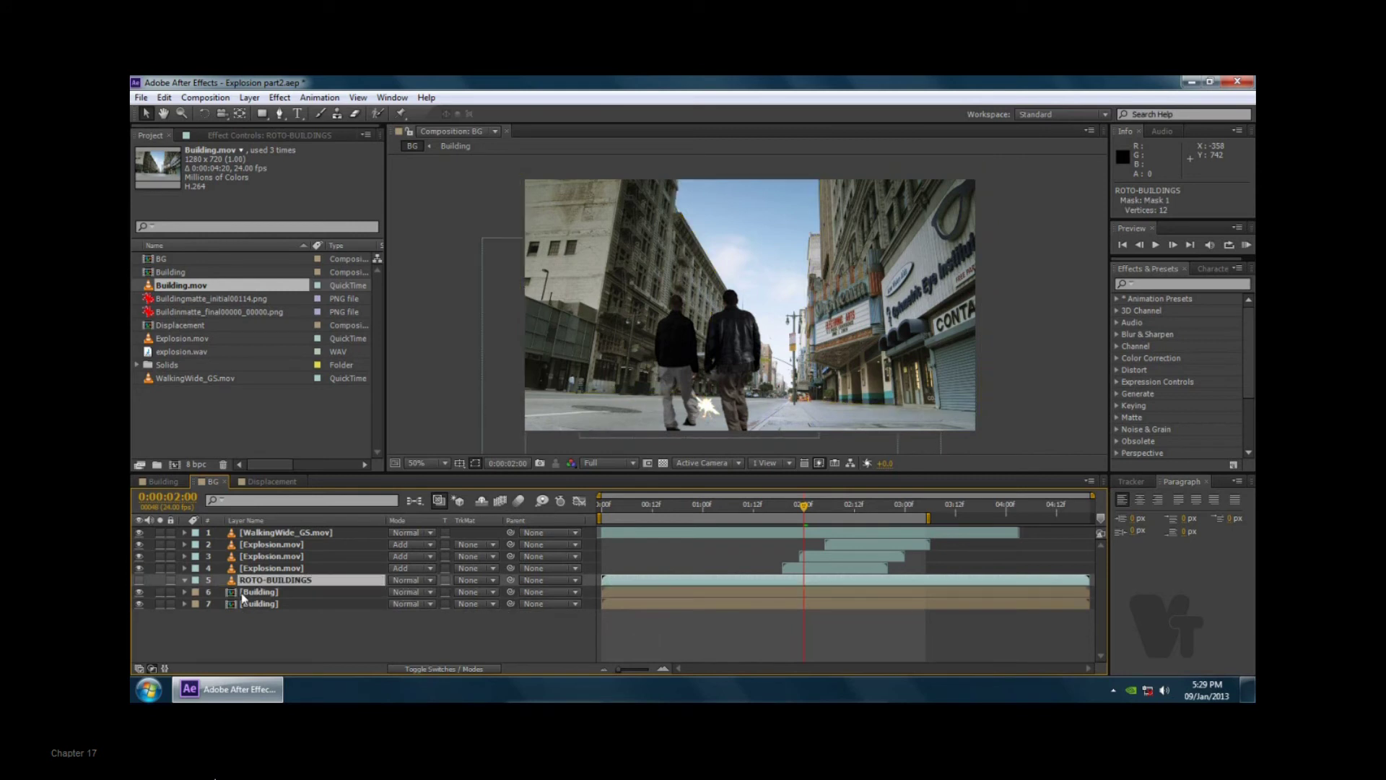
left_click(255, 592)
key("Return")
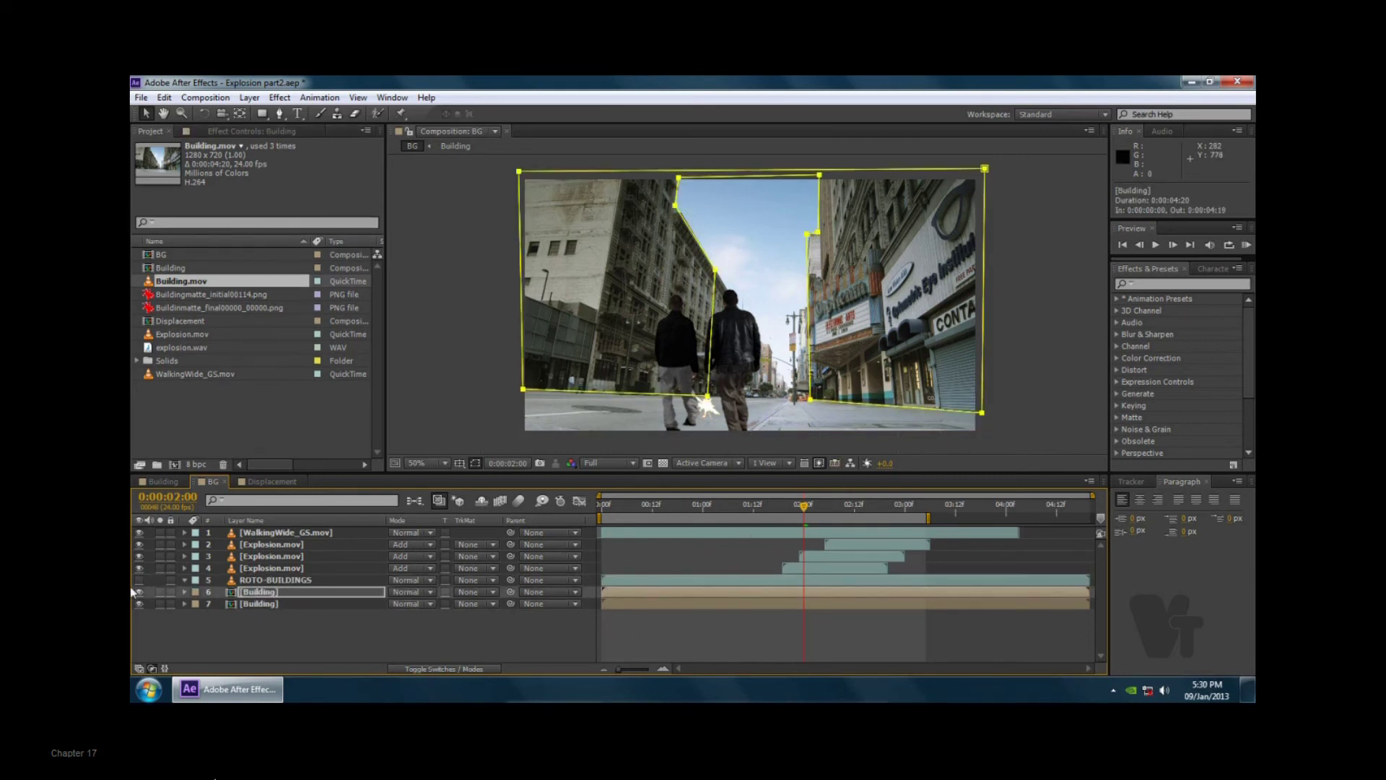
left_click(272, 581)
key("Delete")
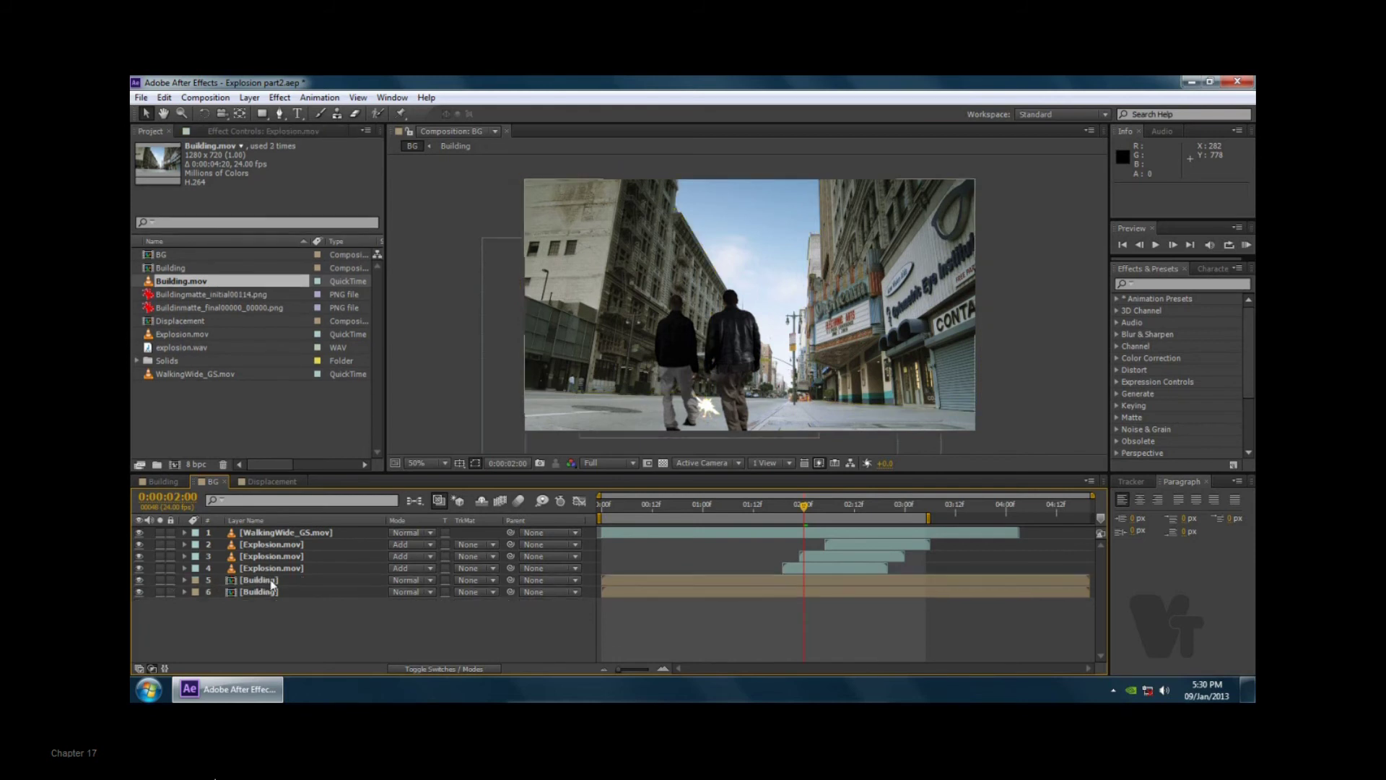
left_click(247, 582)
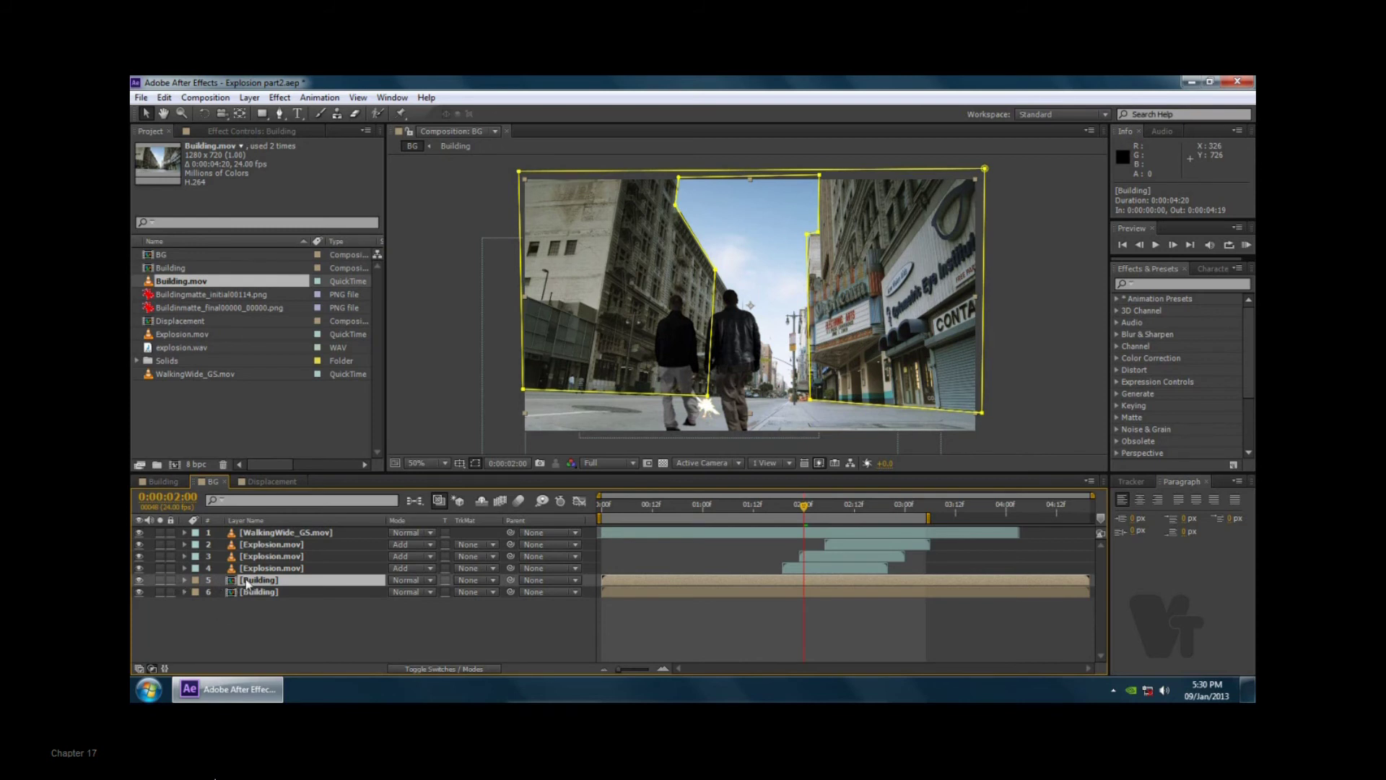
left_click(268, 481)
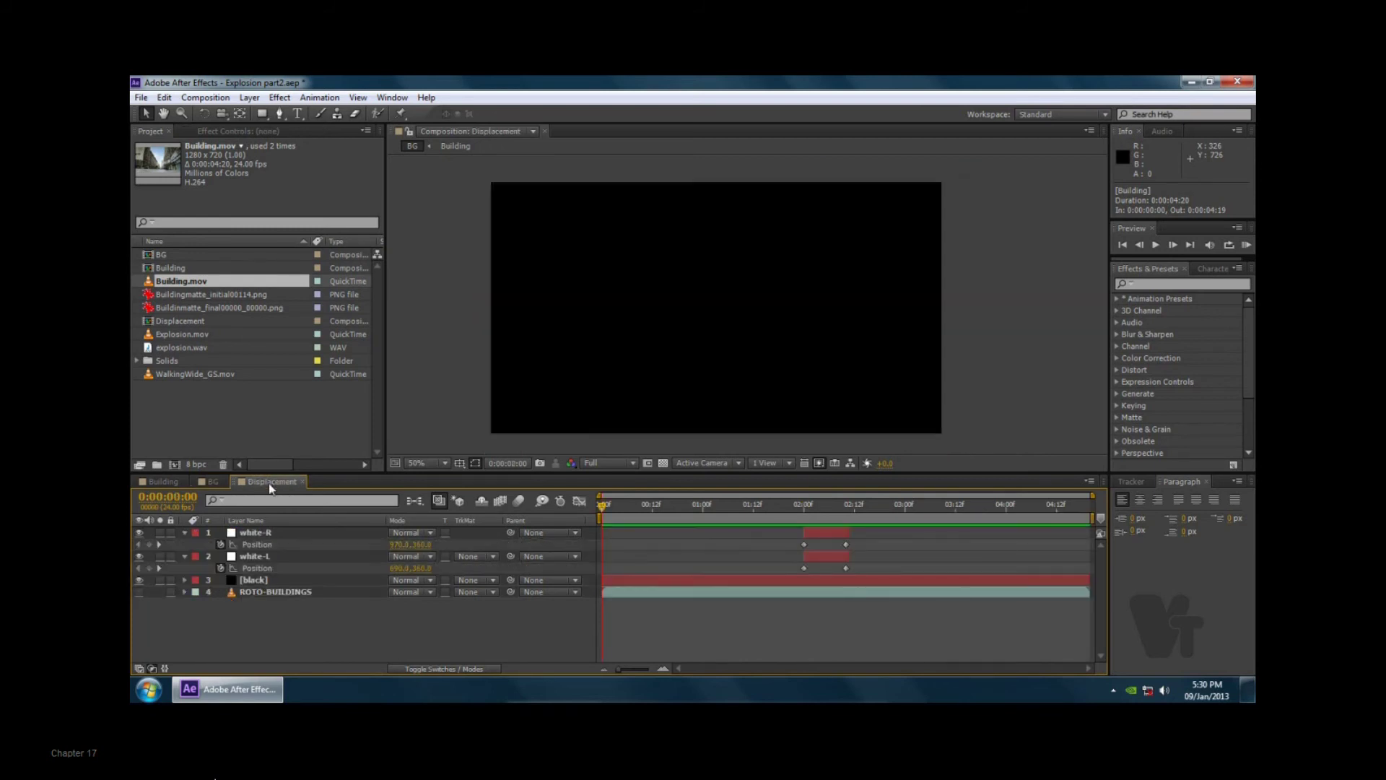
- Add the Displacement comp into BG as layer 5, switched off, and select the upper Building layer
left_click(178, 483)
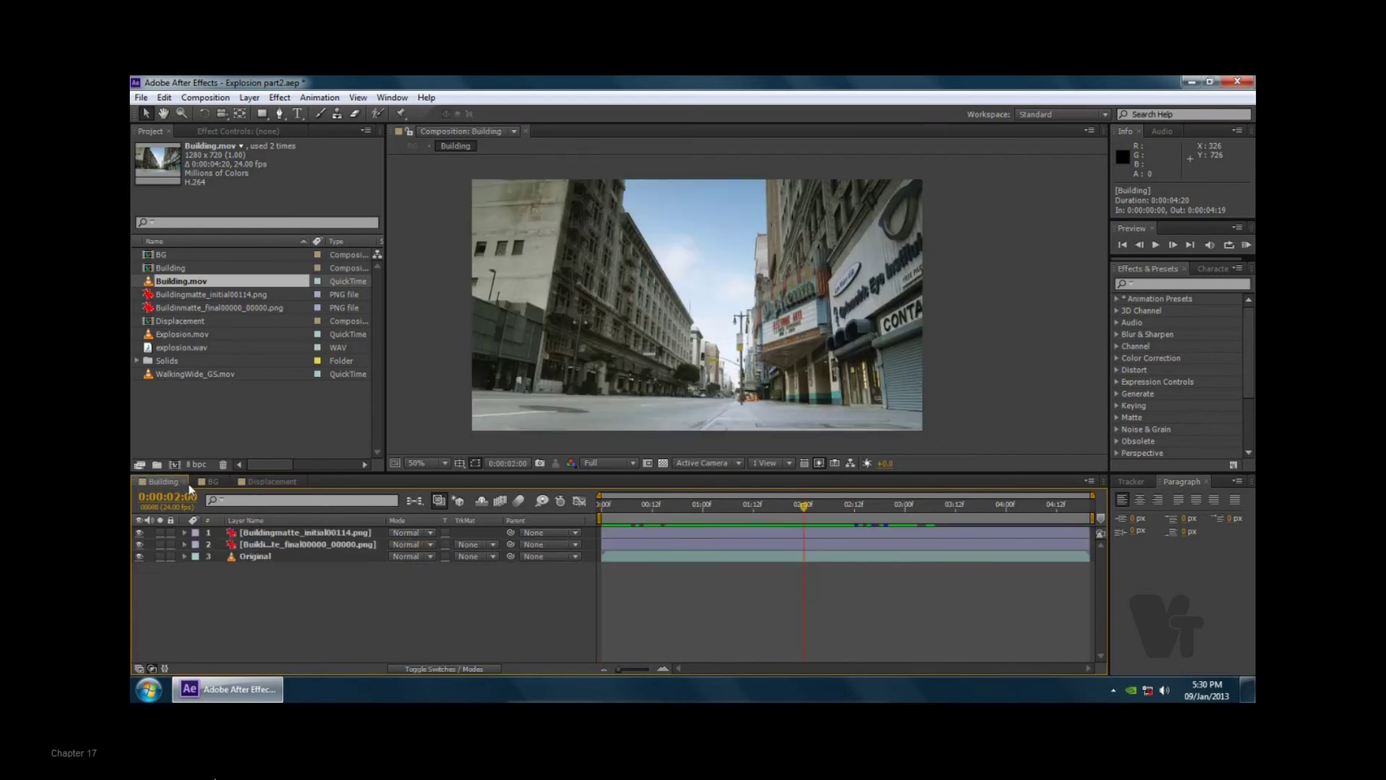
left_click(208, 485)
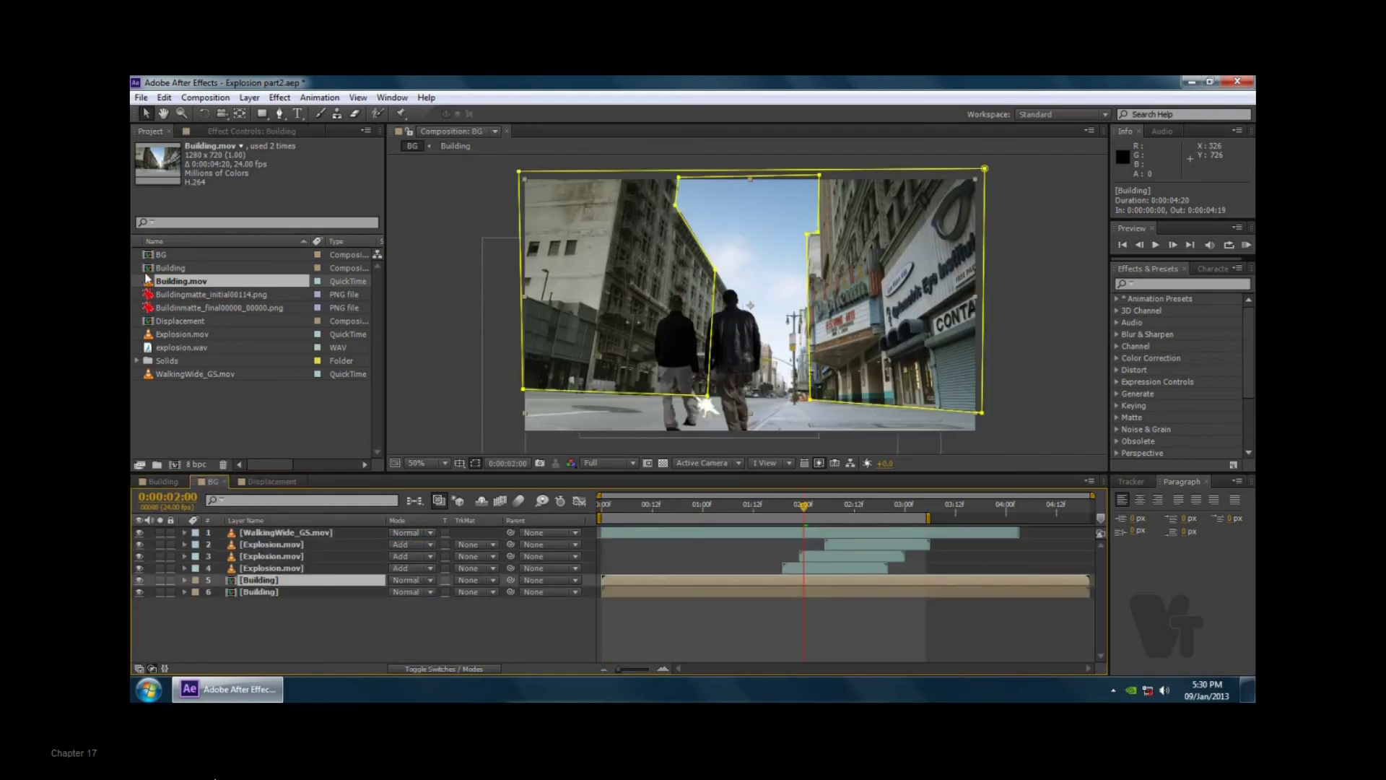
left_click_drag(167, 322, 250, 579)
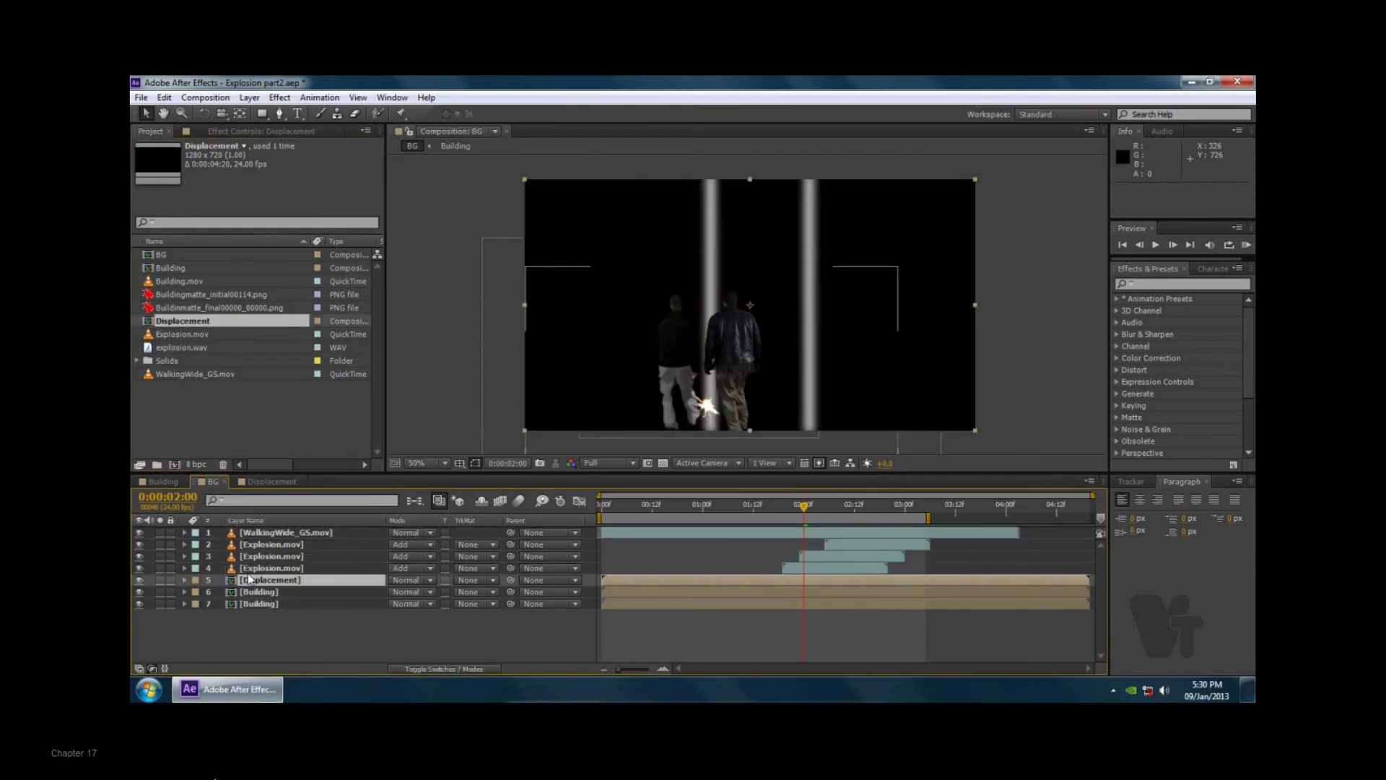
left_click(138, 580)
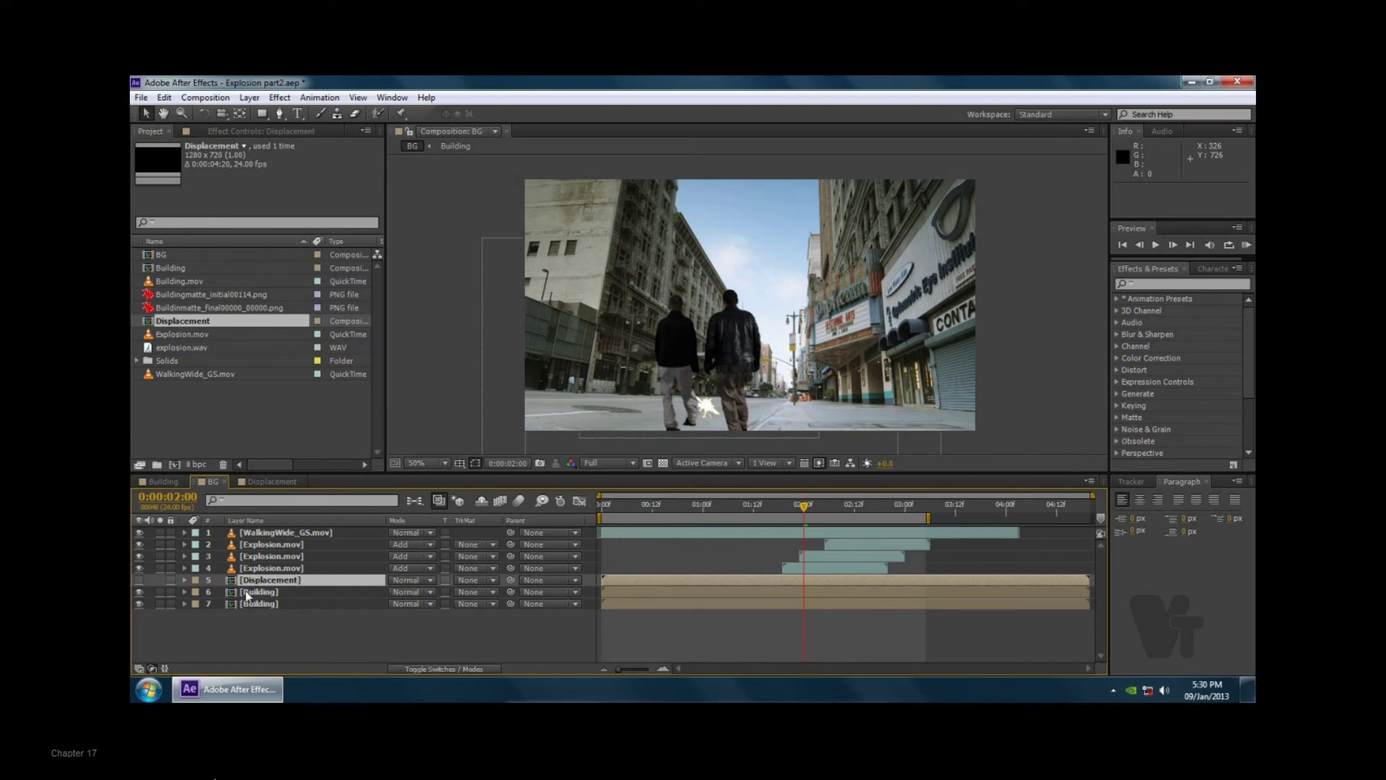
left_click(264, 592)
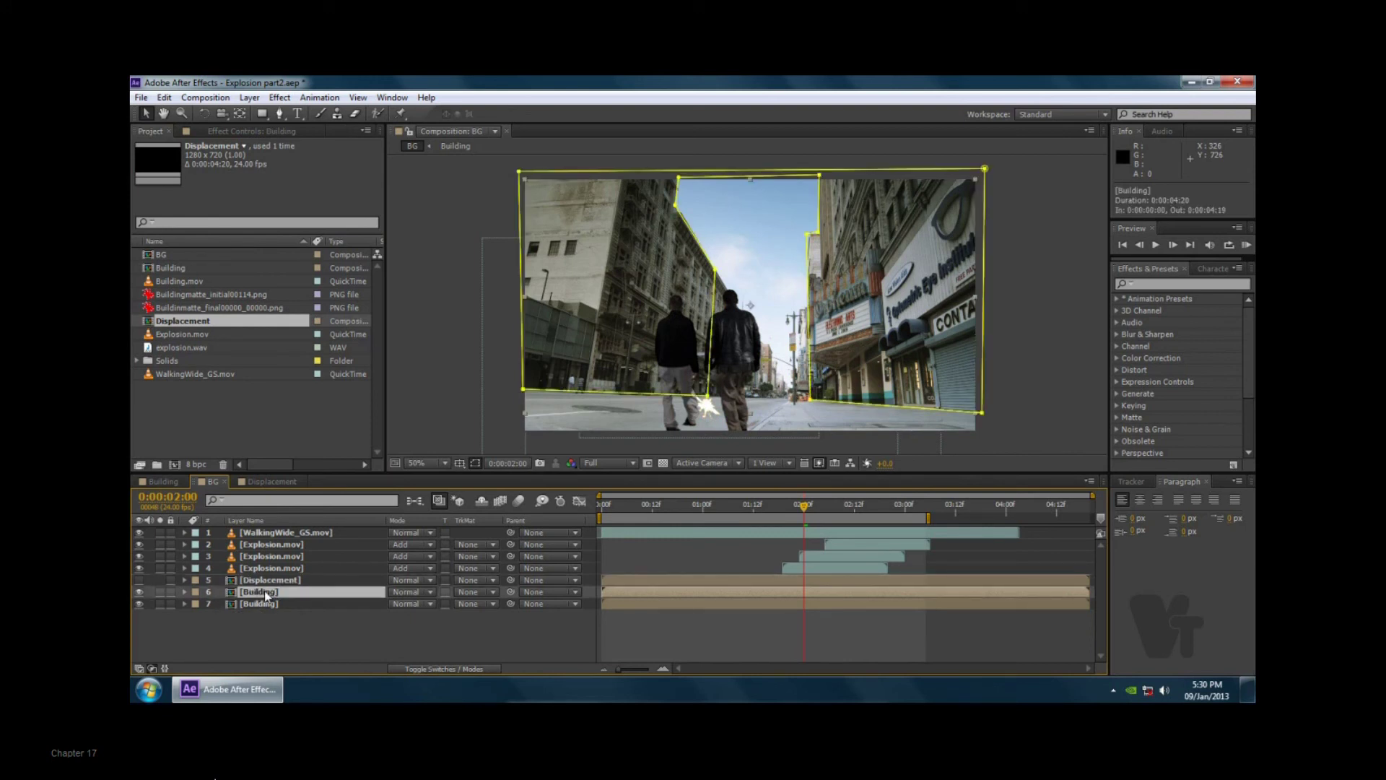
right_click(264, 591)
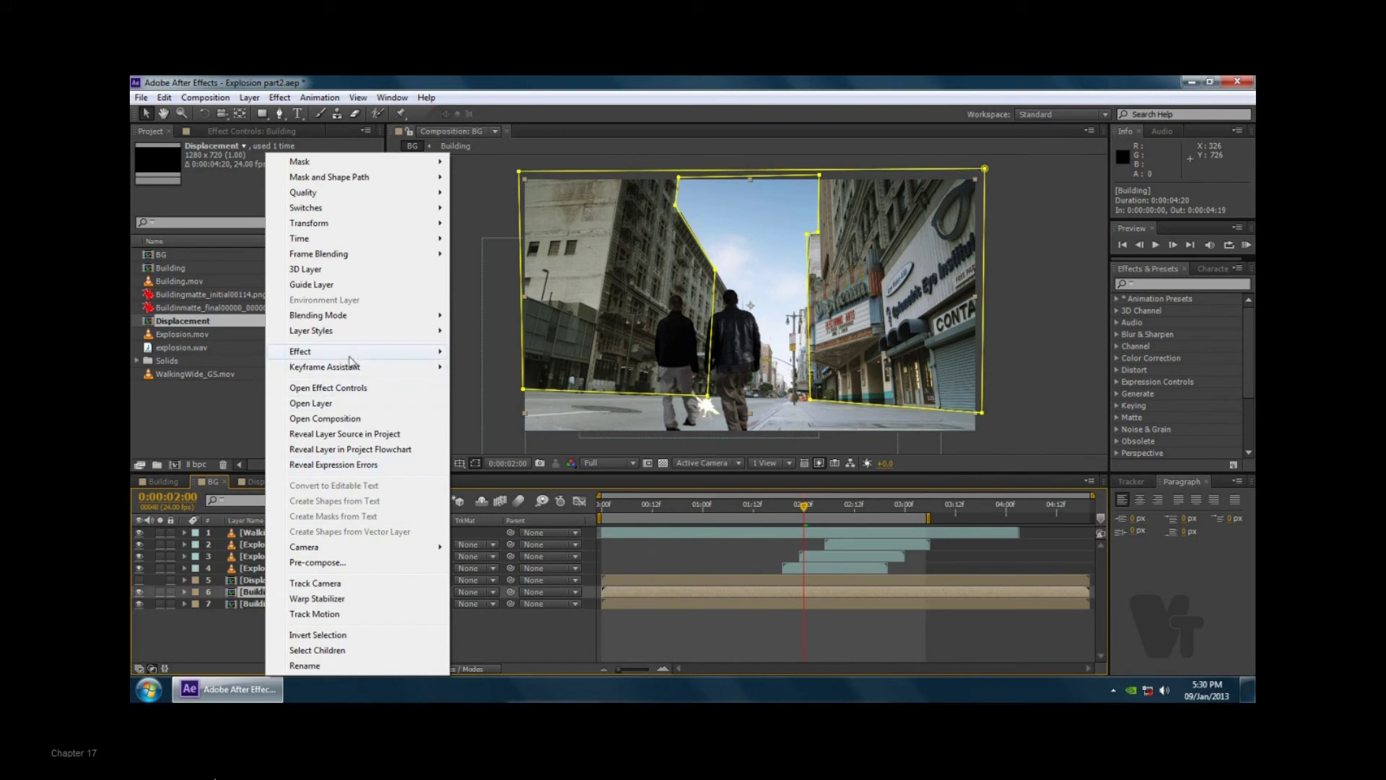
- Apply Effect > Distort > Displacement Map to the upper Building layer
mouse_move(354, 359)
mouse_move(524, 481)
mouse_move(433, 352)
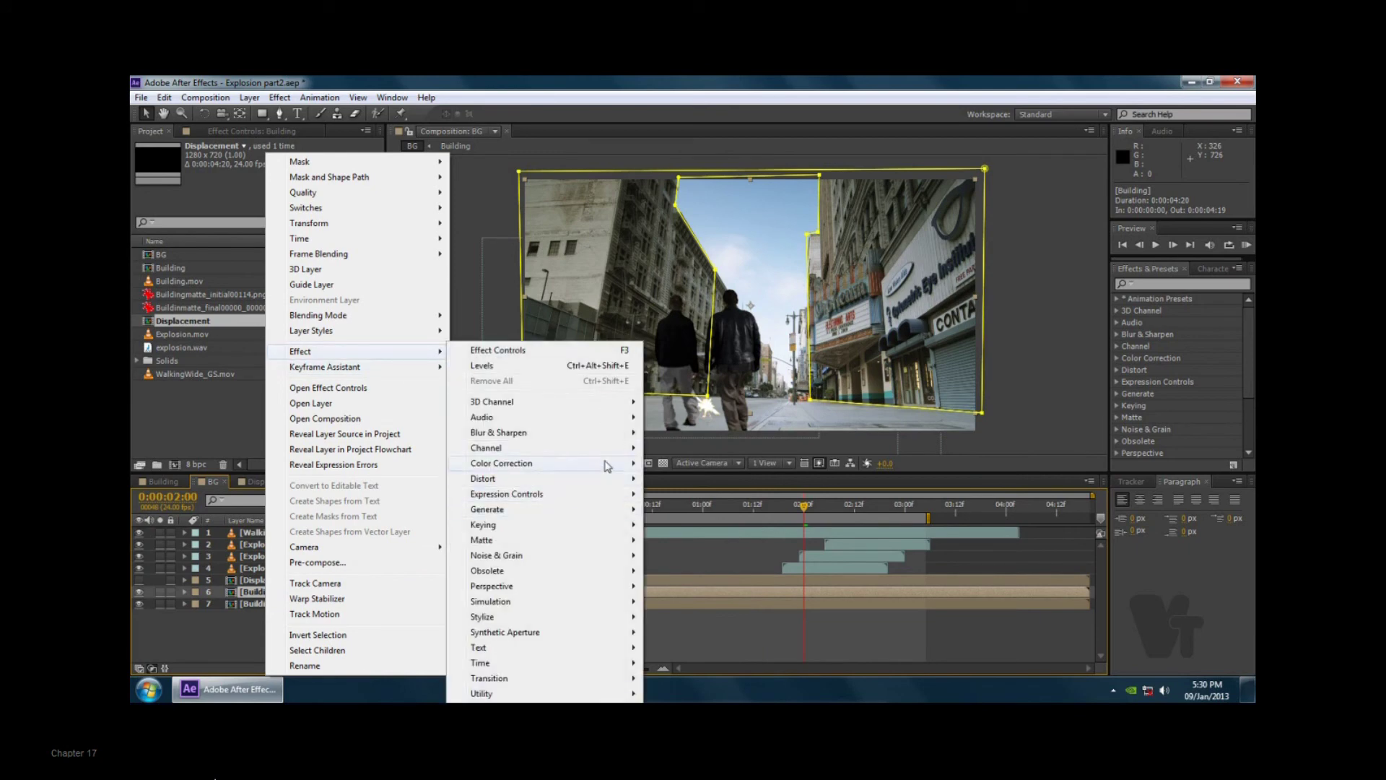
mouse_move(619, 481)
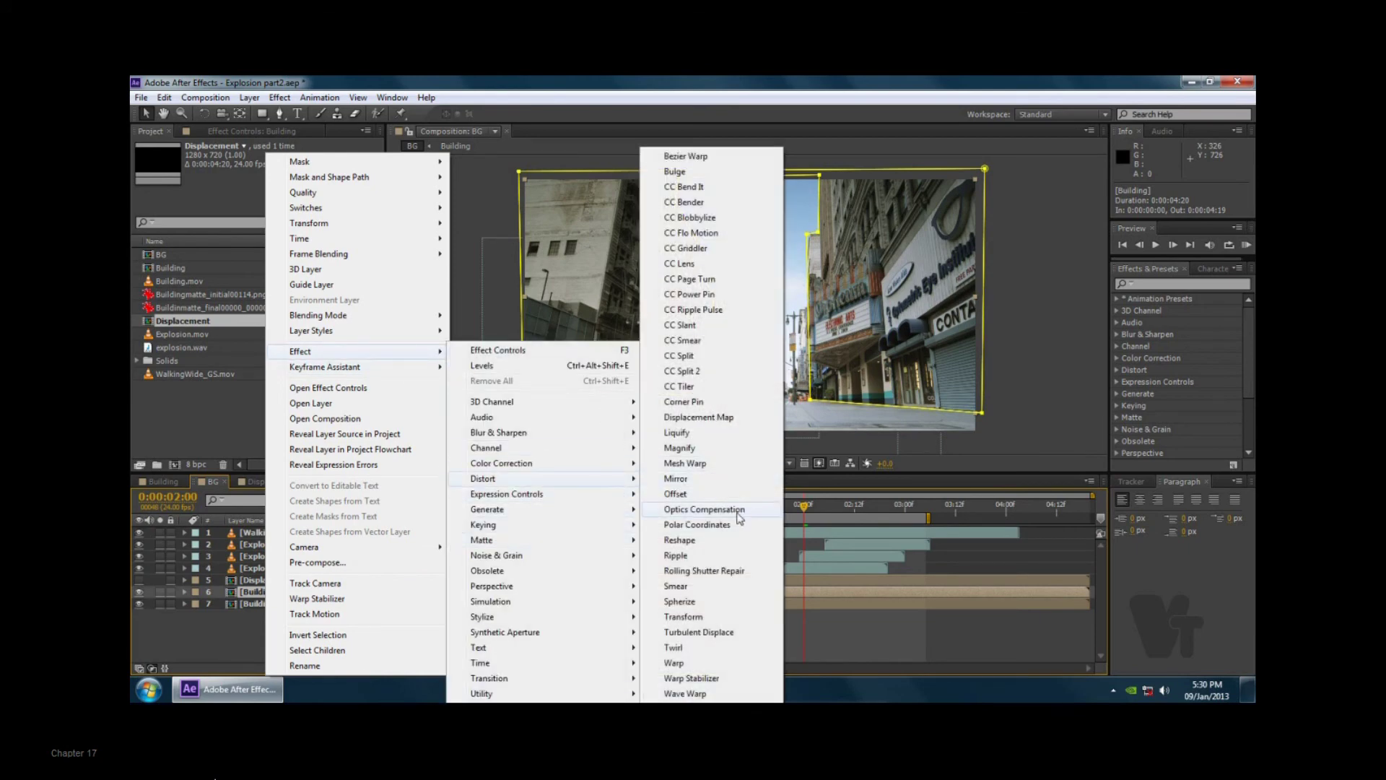
left_click(699, 418)
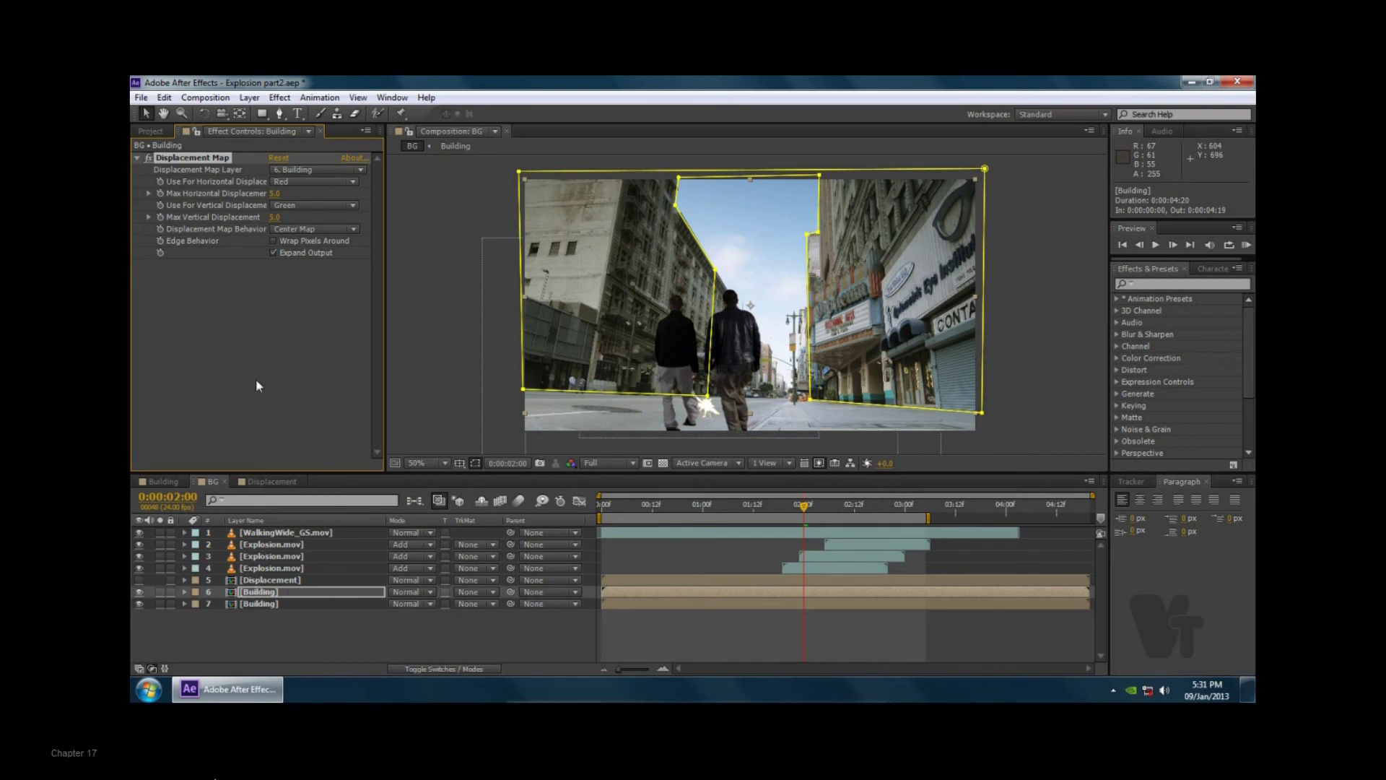
- Set Displacement Map Layer to 5. Displacement and Displacement Map Behavior to Stretch Map to Fit
left_click(322, 170)
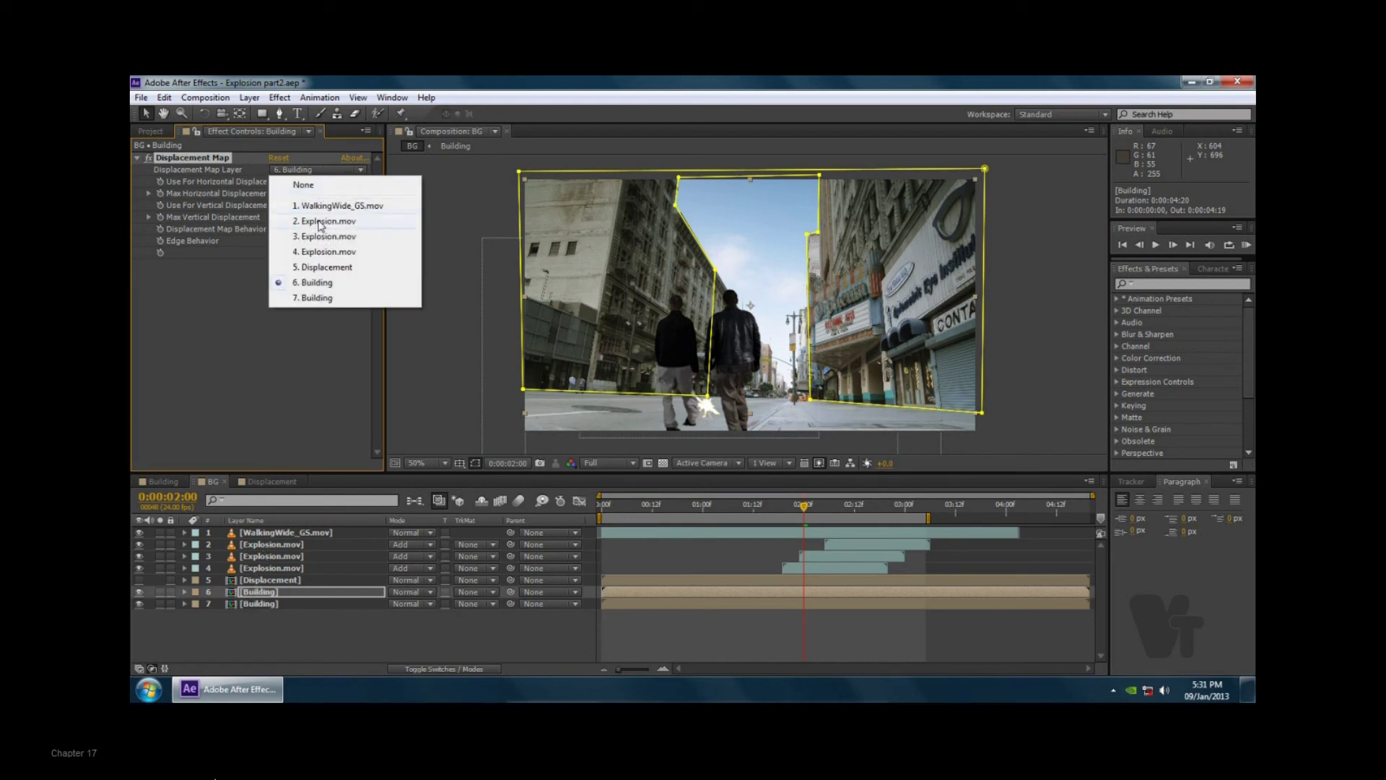
left_click(309, 269)
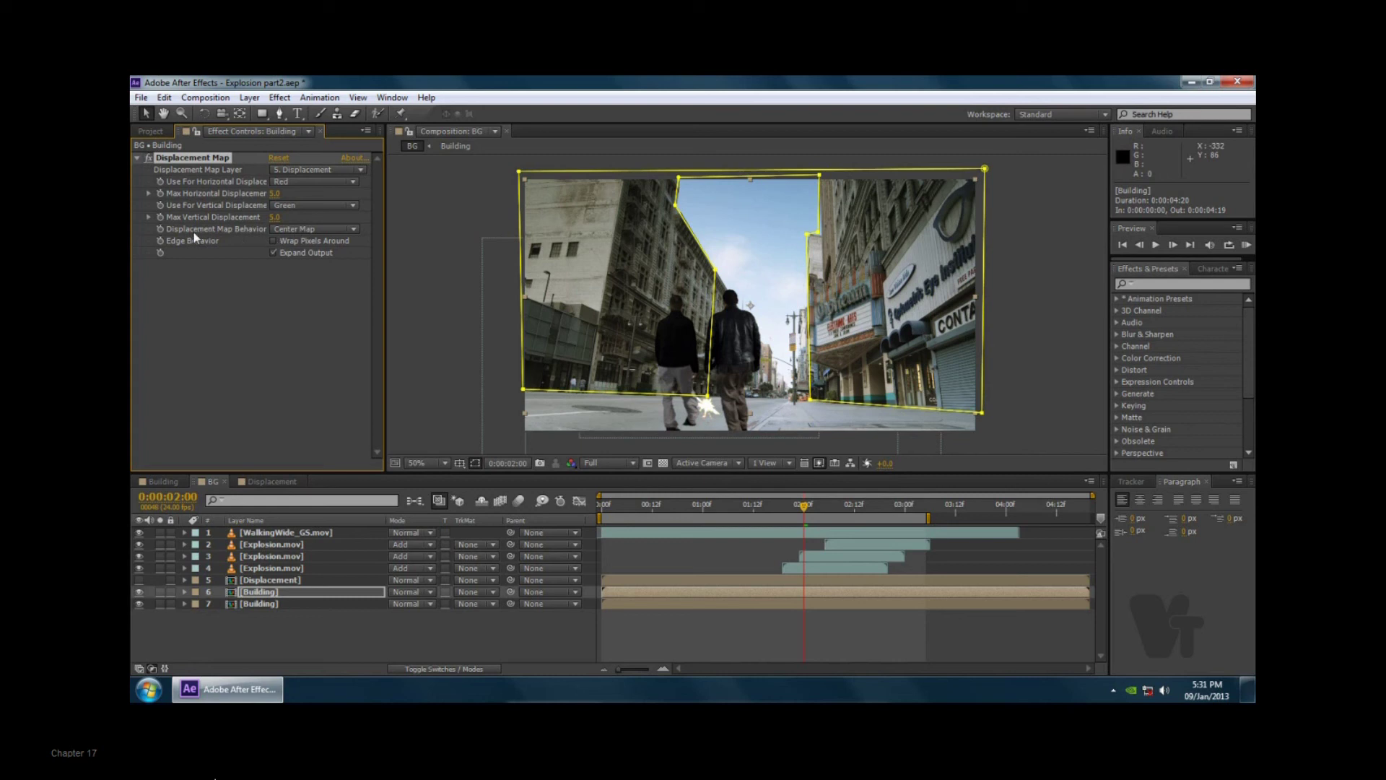
left_click(310, 230)
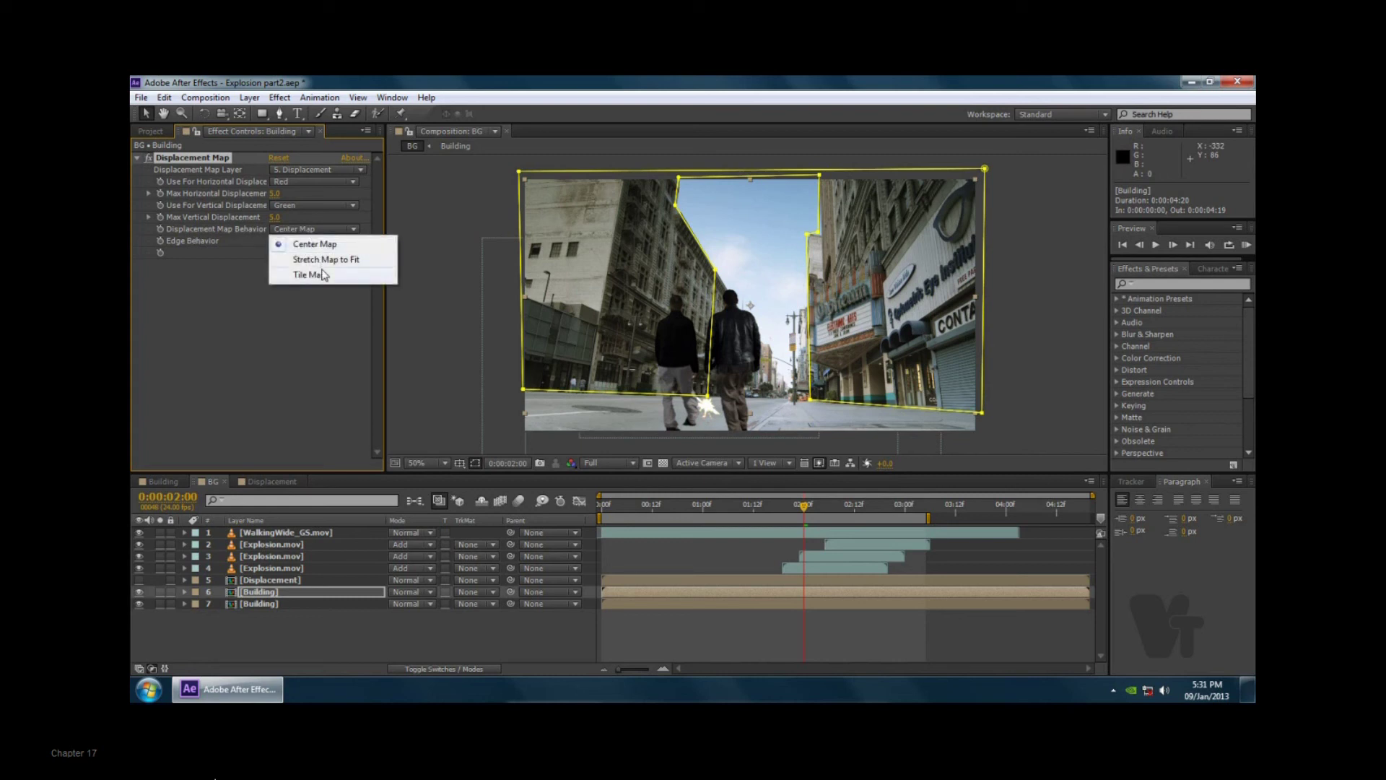
left_click(327, 260)
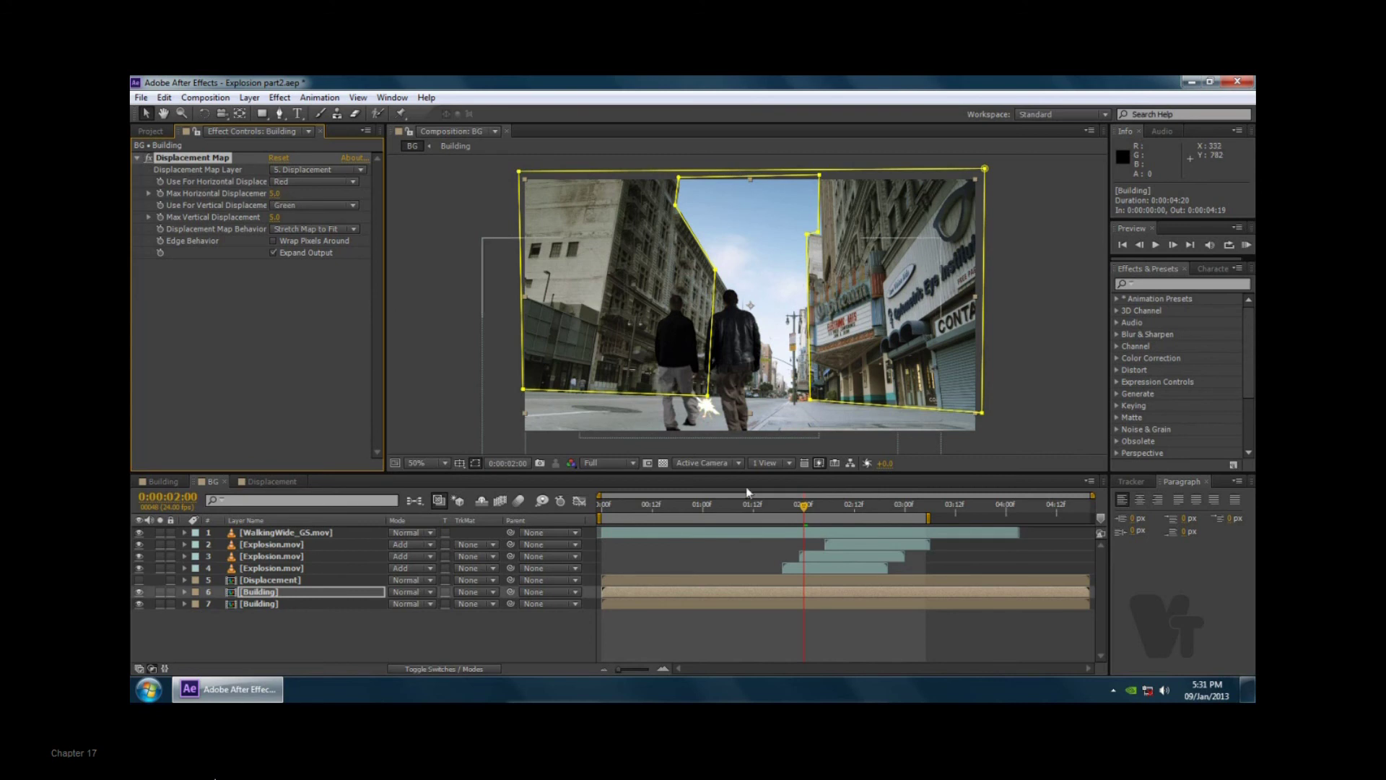
- At explosion frame 0:00:02:02, try larger maximum displacement values such as 55.0, then undo them
left_click_drag(803, 509, 812, 514)
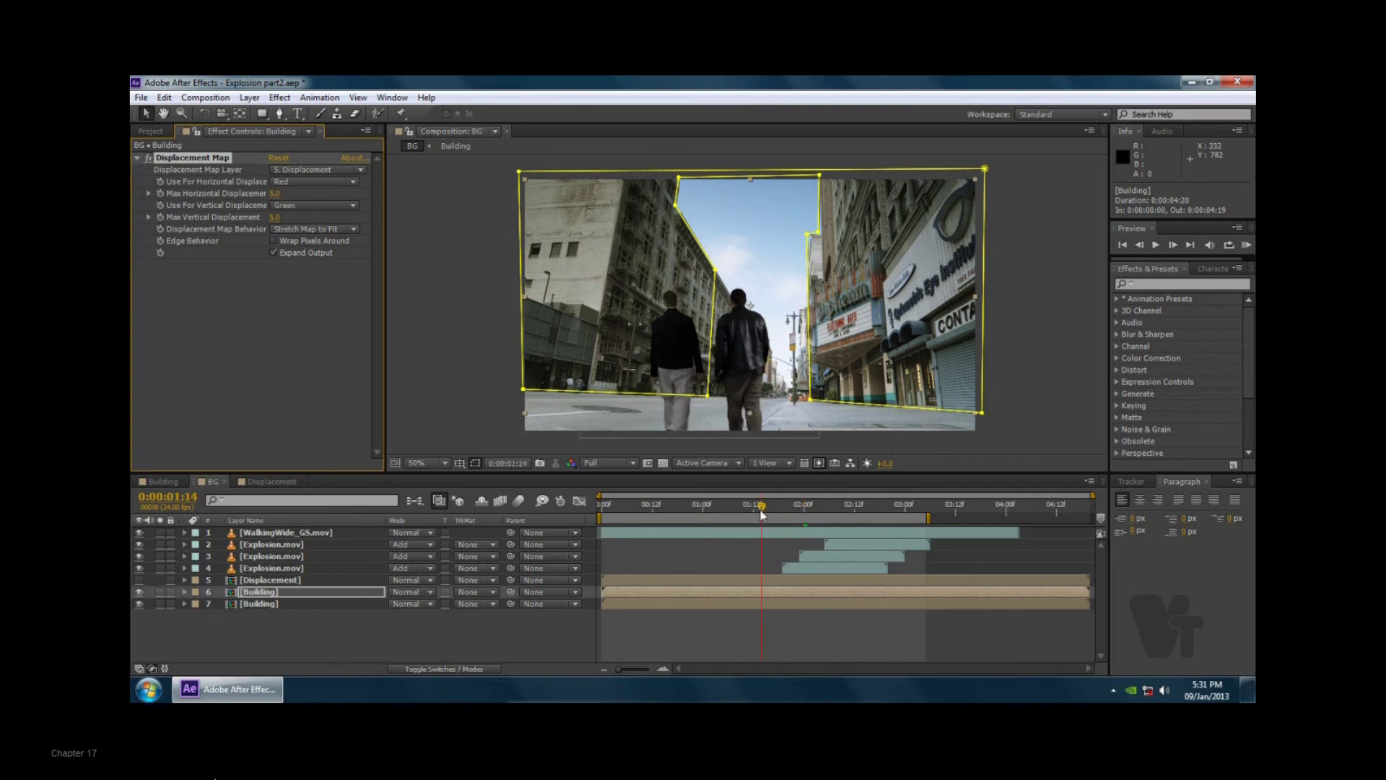
mouse_move(812, 514)
left_mouse_down()
mouse_move(872, 517)
mouse_move(827, 520)
left_mouse_up()
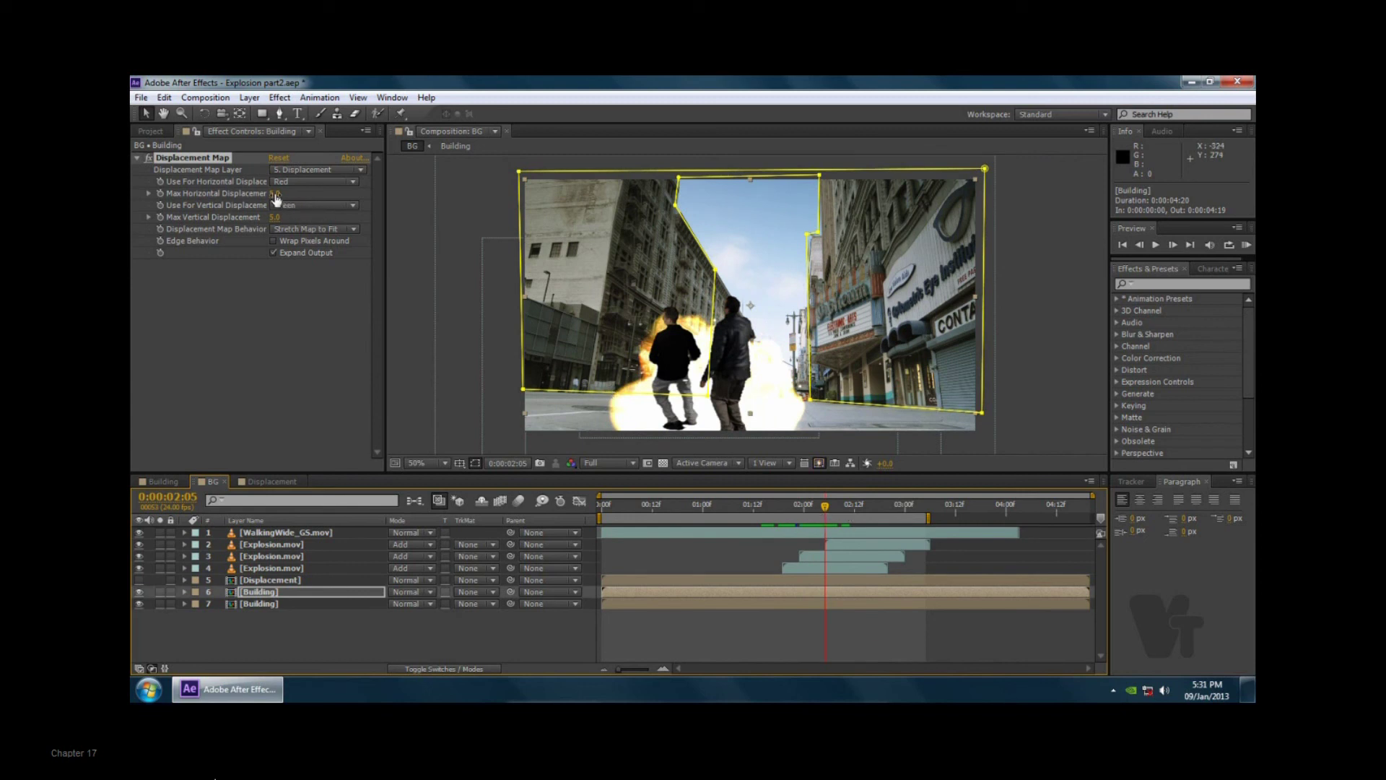
left_click_drag(276, 193, 325, 206)
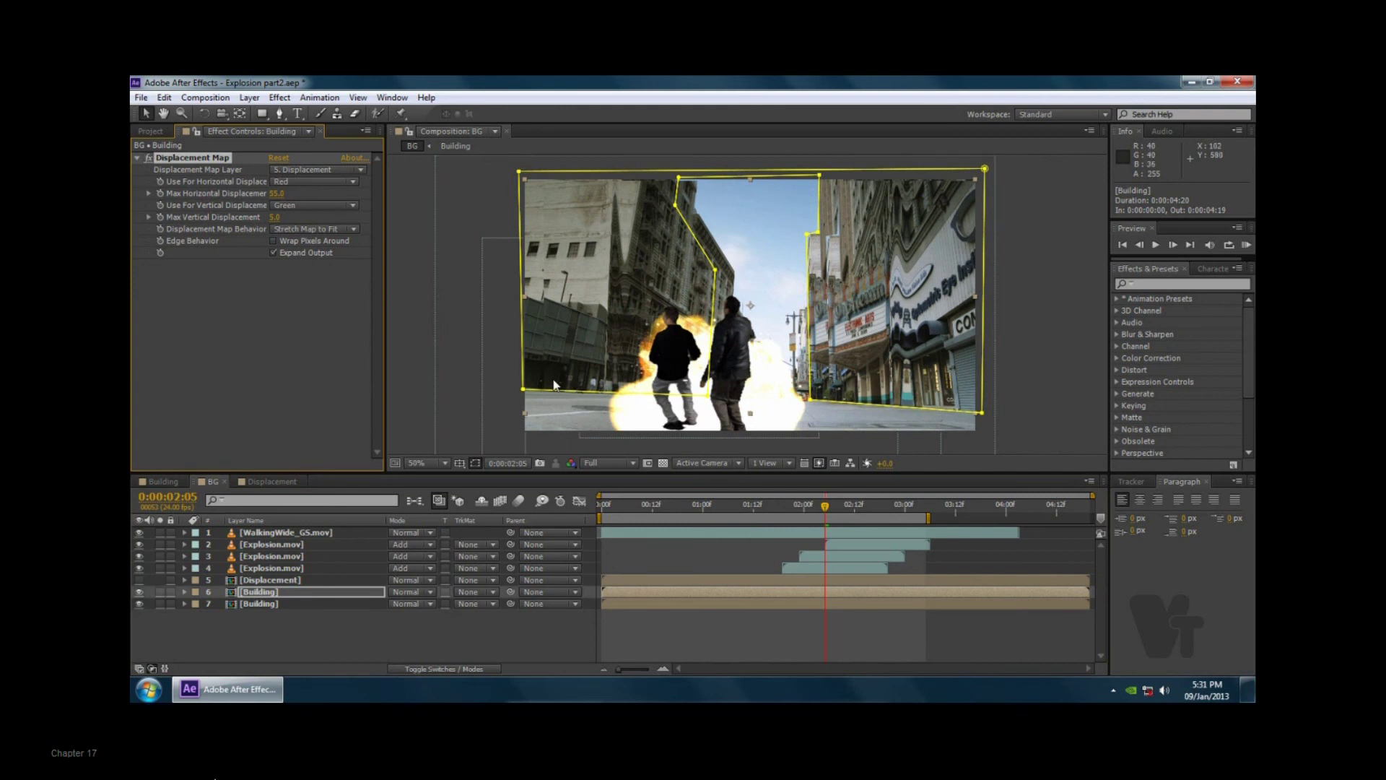
key("ctrl+z")
left_click_drag(275, 217, 306, 218)
key("ctrl+z")
- Enter maximum displacement values with vertical at 10.0 and scrub the explosion to check the distortion
left_click(276, 194)
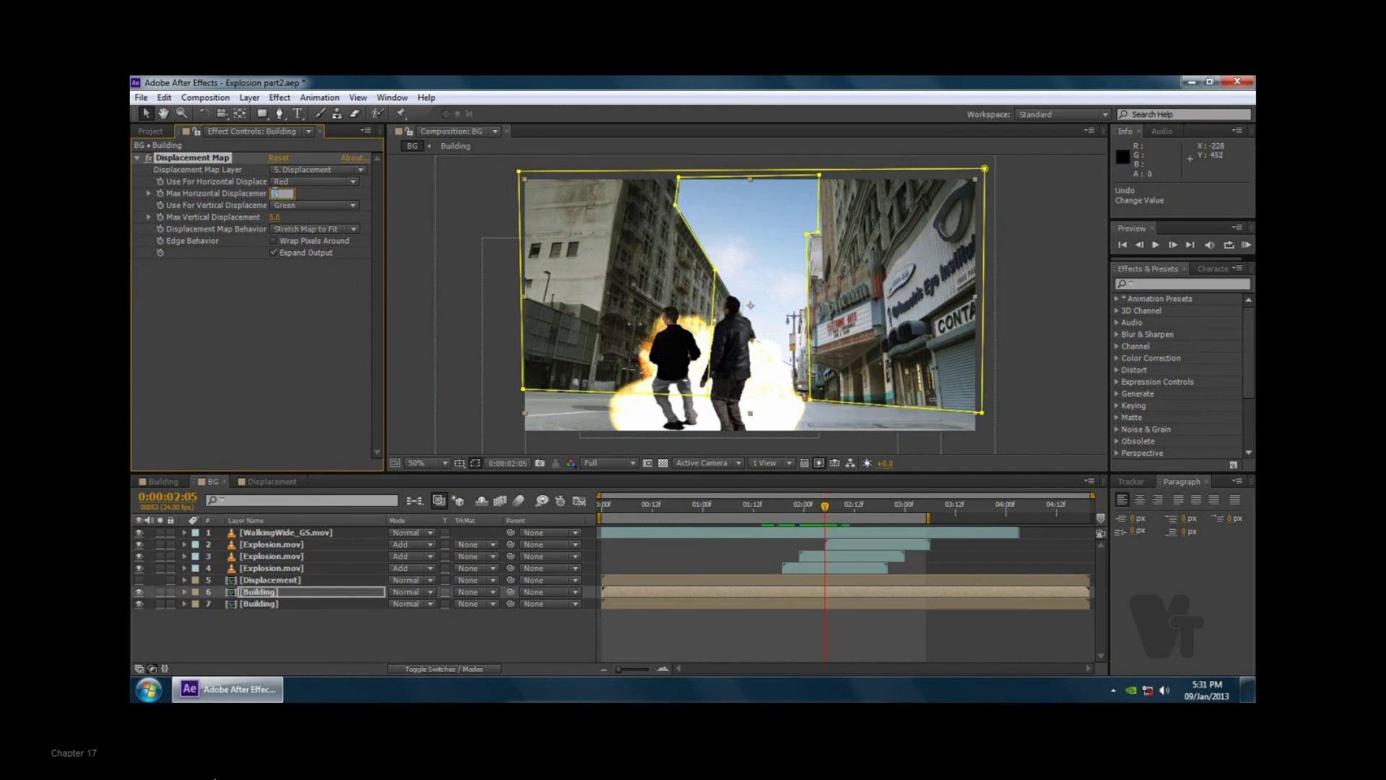
type("0")
key("Tab")
type("10")
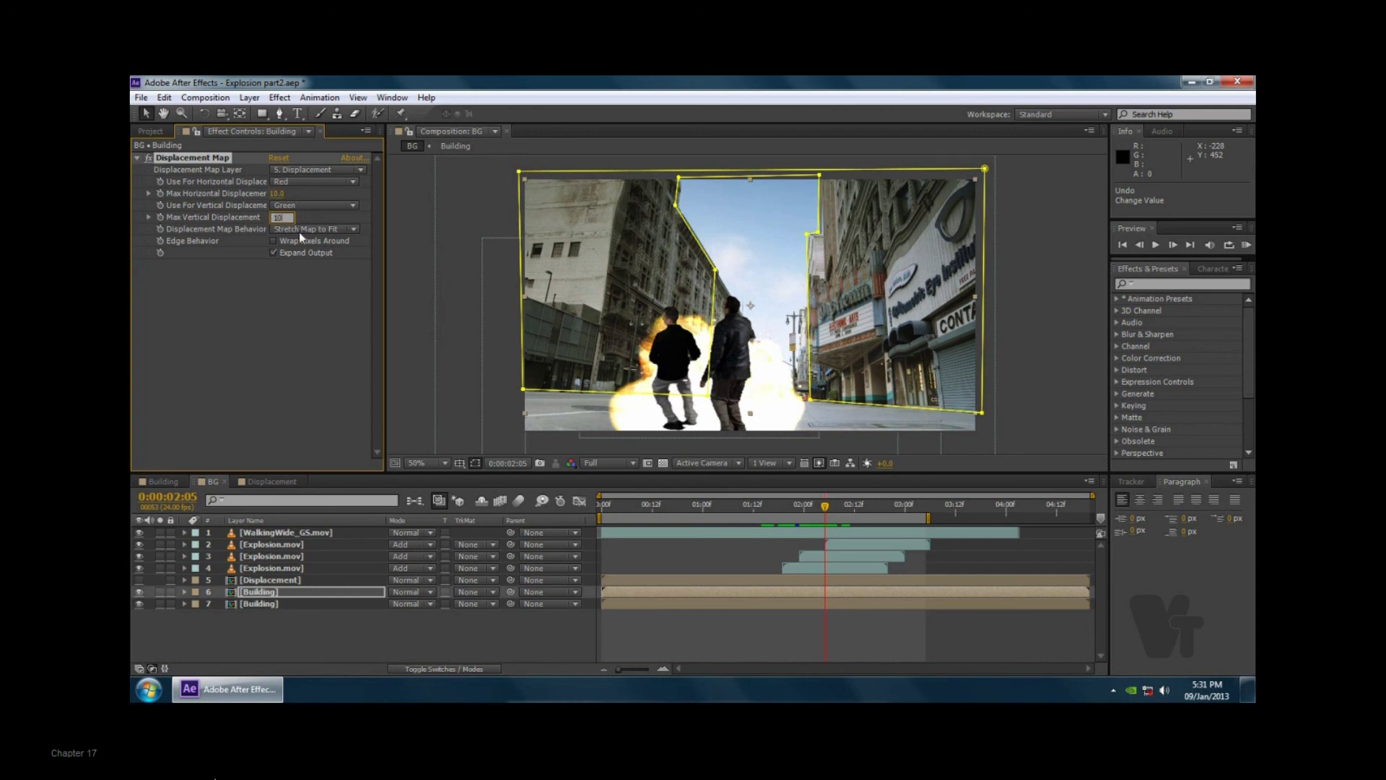
key("Return")
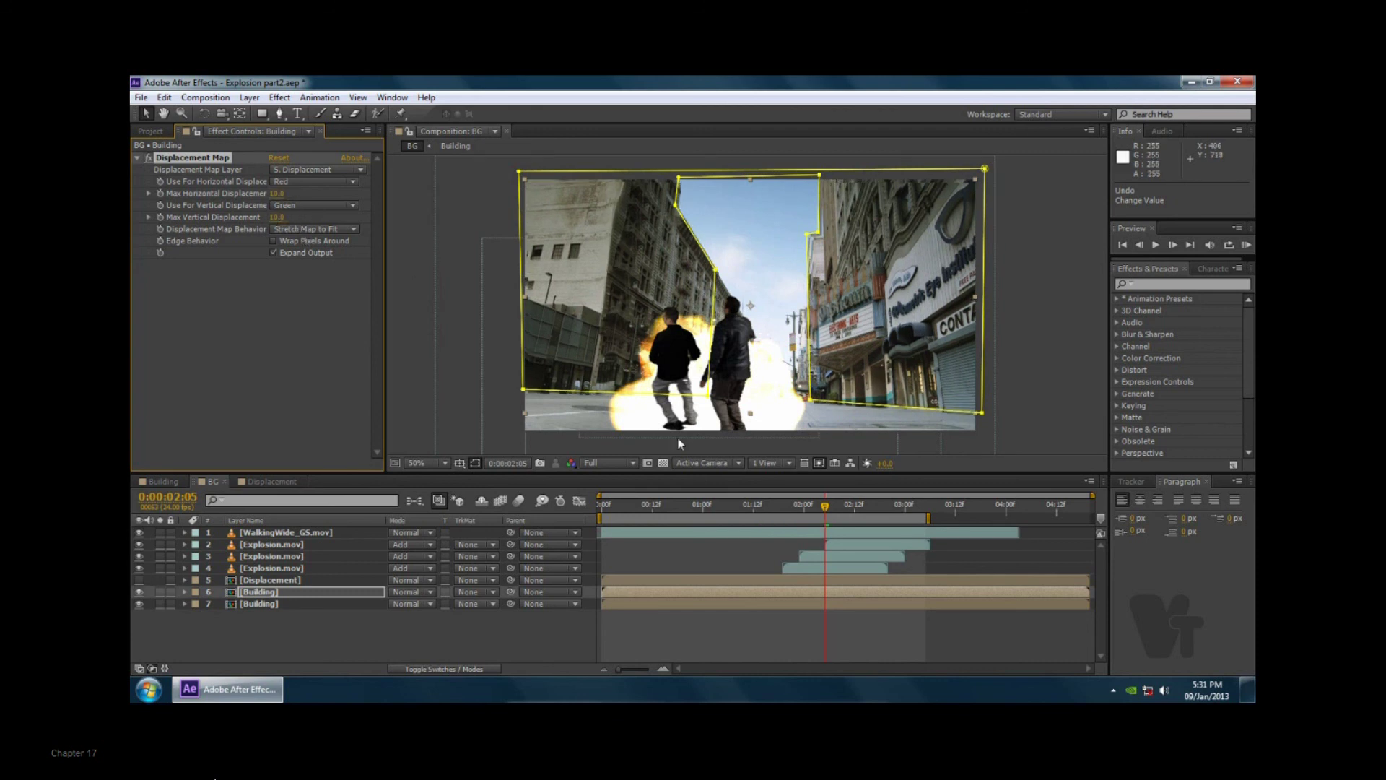
mouse_move(824, 509)
left_mouse_down()
mouse_move(858, 517)
mouse_move(817, 513)
left_mouse_up()
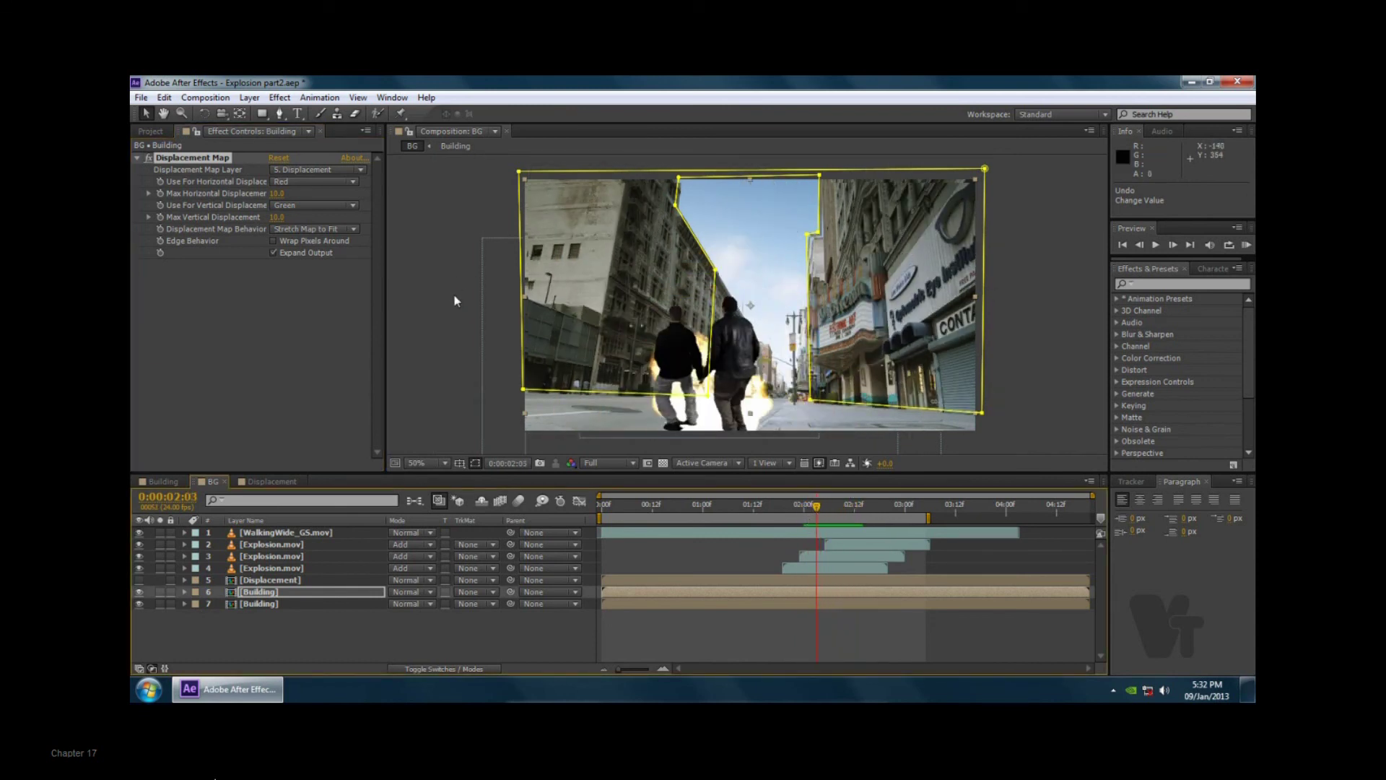
- Set maximum horizontal and vertical displacement to 3.0, then review from 0:00:01:17 through the explosion
left_click(277, 194)
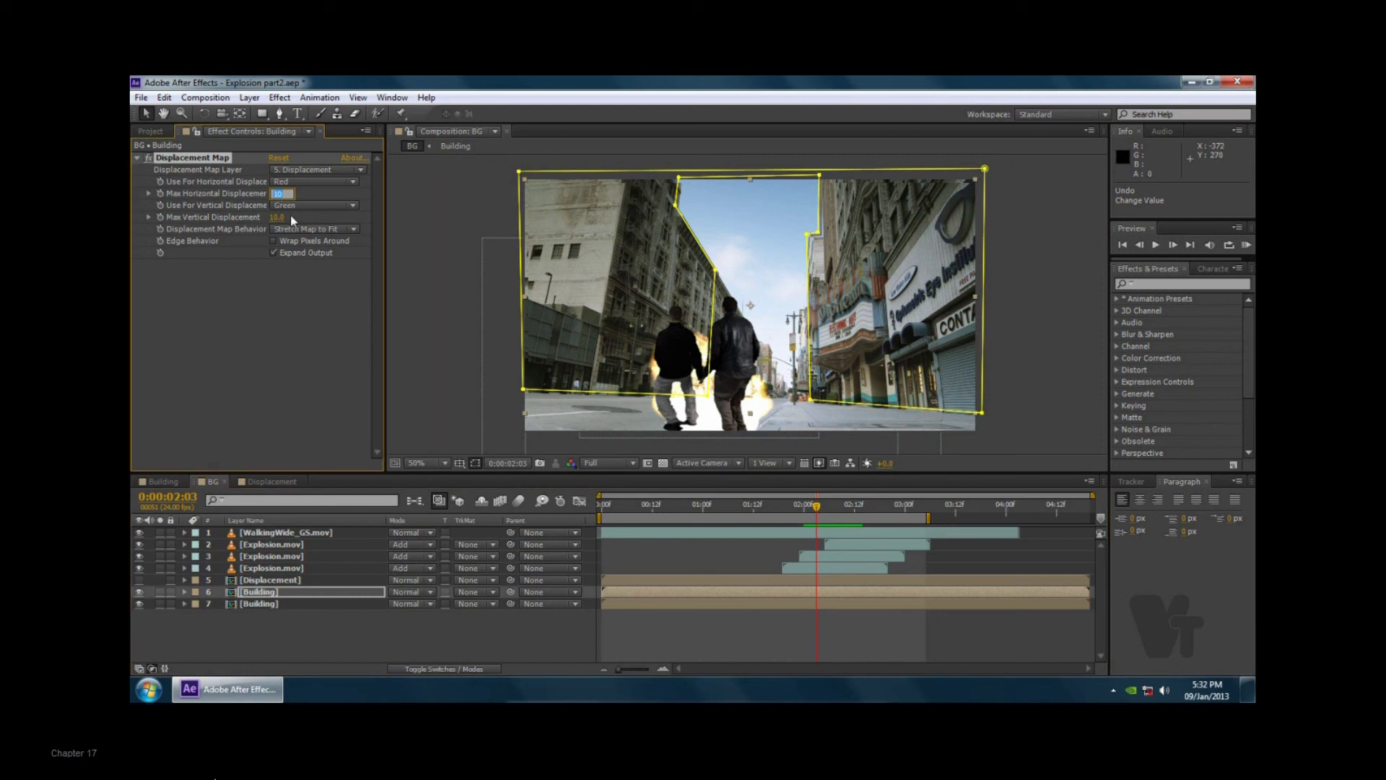
type("3.")
left_click(277, 217)
type("3")
key("Return")
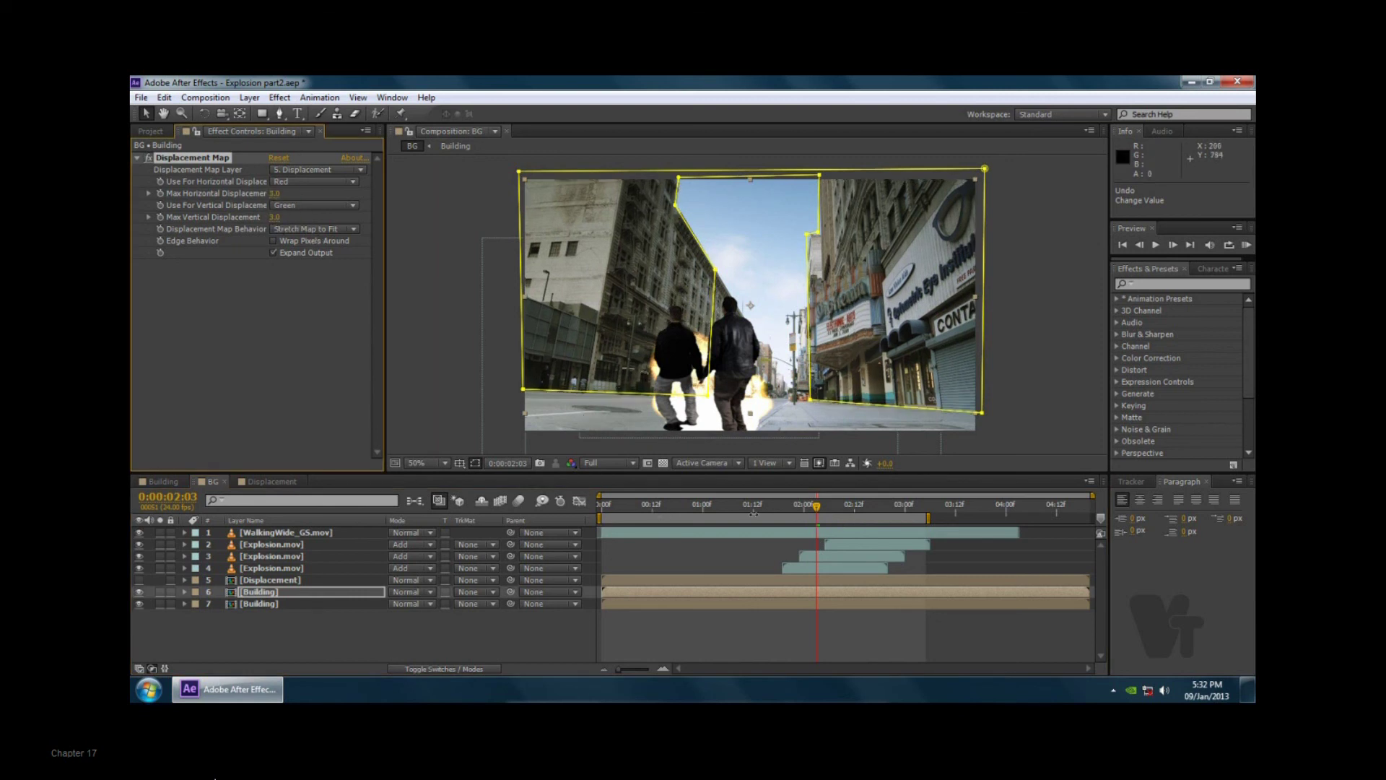
left_click(777, 511)
mouse_move(789, 508)
left_mouse_down()
mouse_move(841, 512)
mouse_move(817, 508)
left_mouse_up()
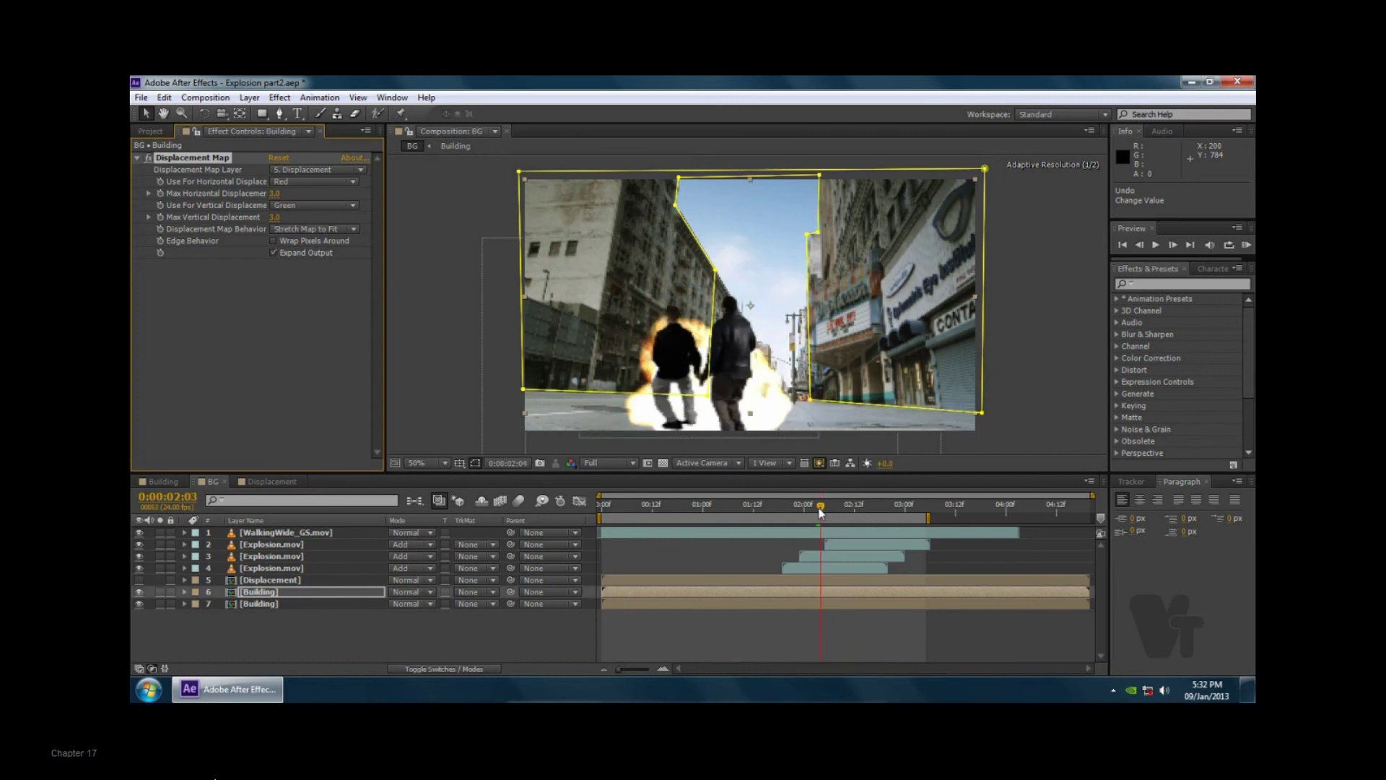
- From frame 0:00:00:00 with the Building layer deselected, start a numpad-0 preview of the BG comp
left_click_drag(763, 514, 605, 523)
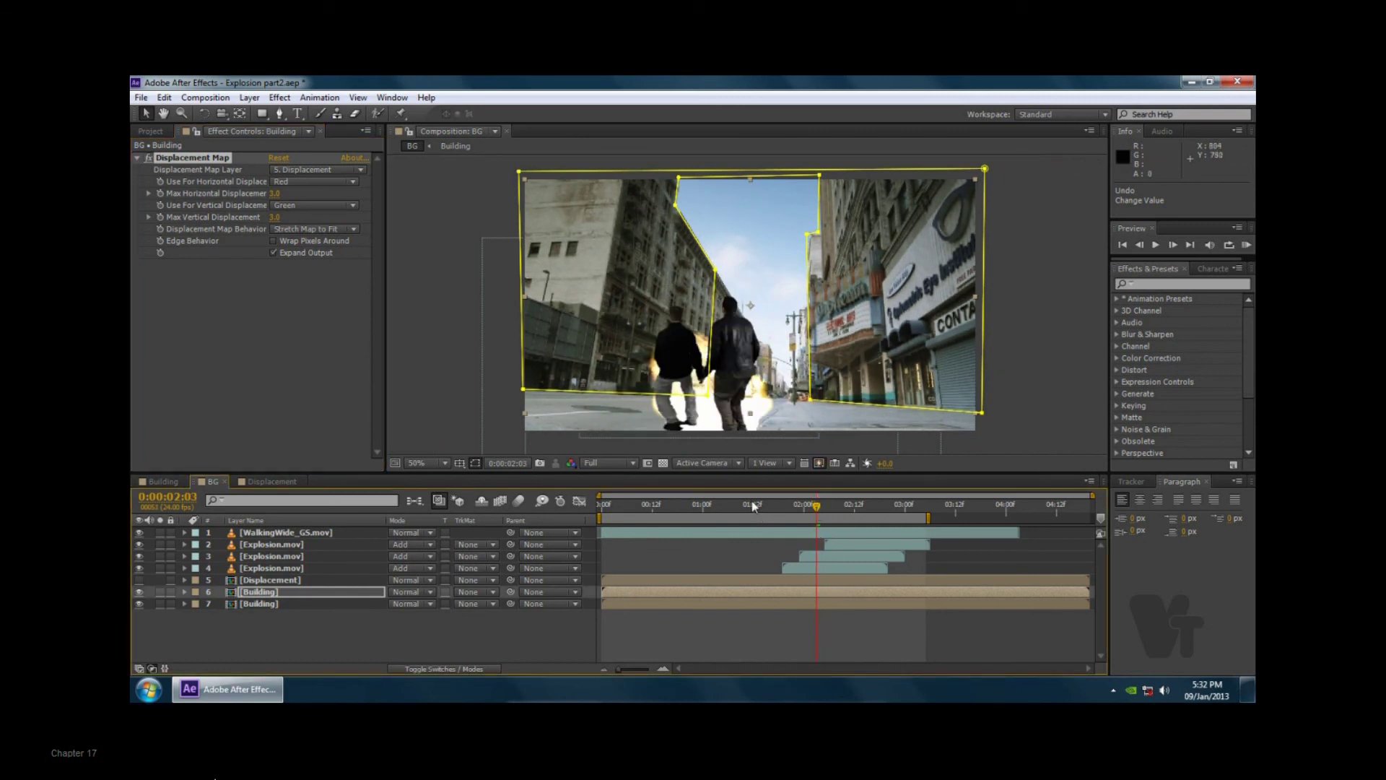
left_click(1083, 315)
key("KP_0")
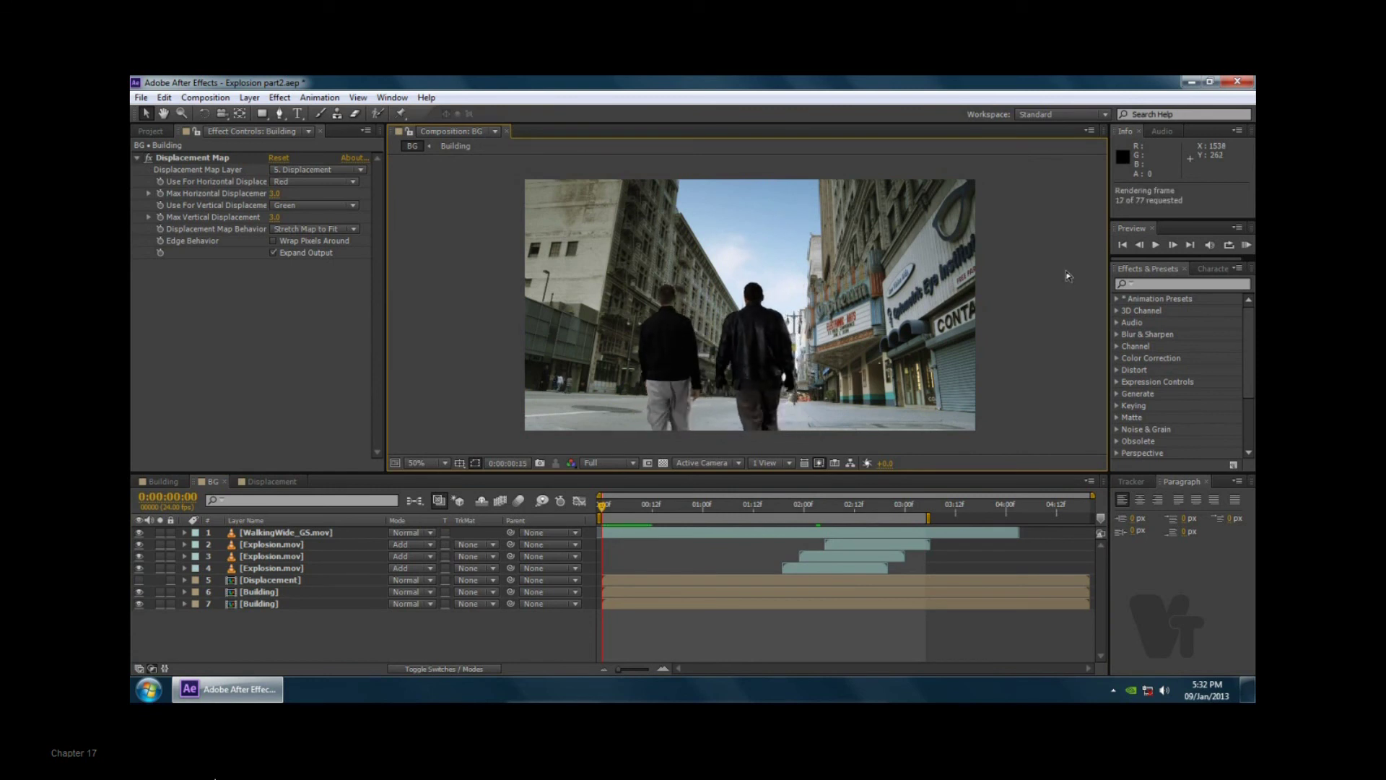